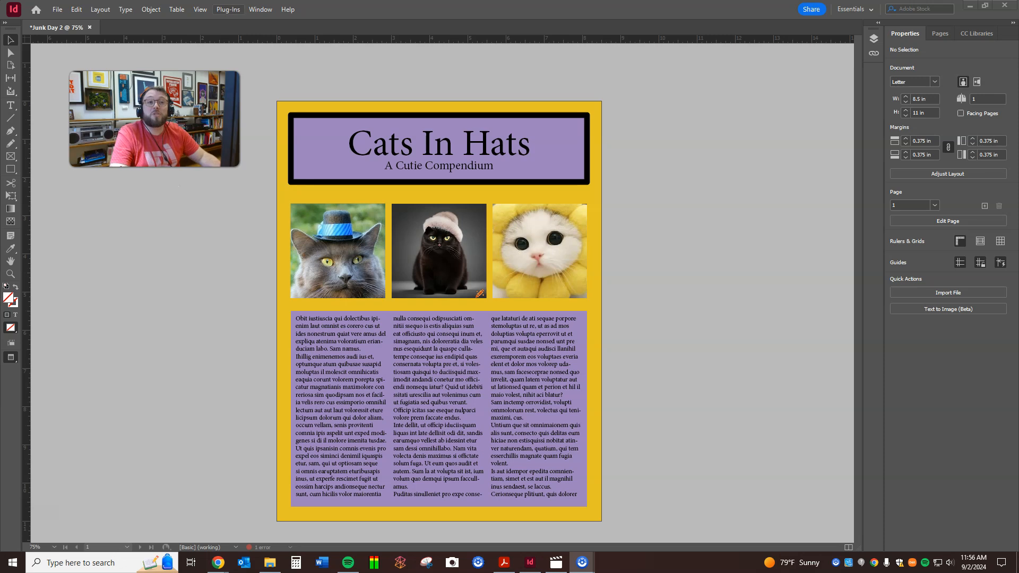
# Start a new document and name it Junk File Demo For Real
pyautogui.click(56, 9)
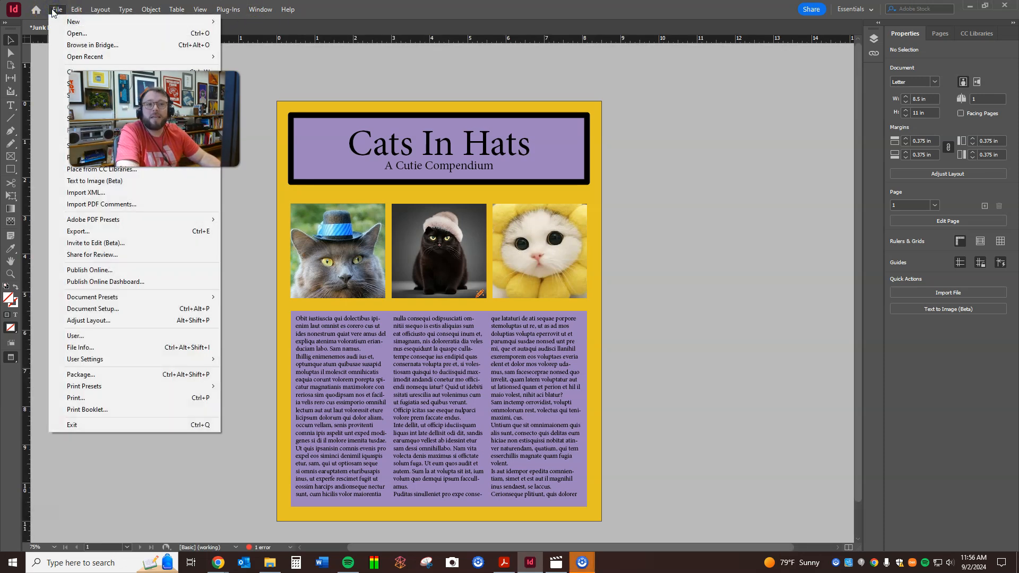
pyautogui.moveTo(71, 21)
pyautogui.click(271, 22)
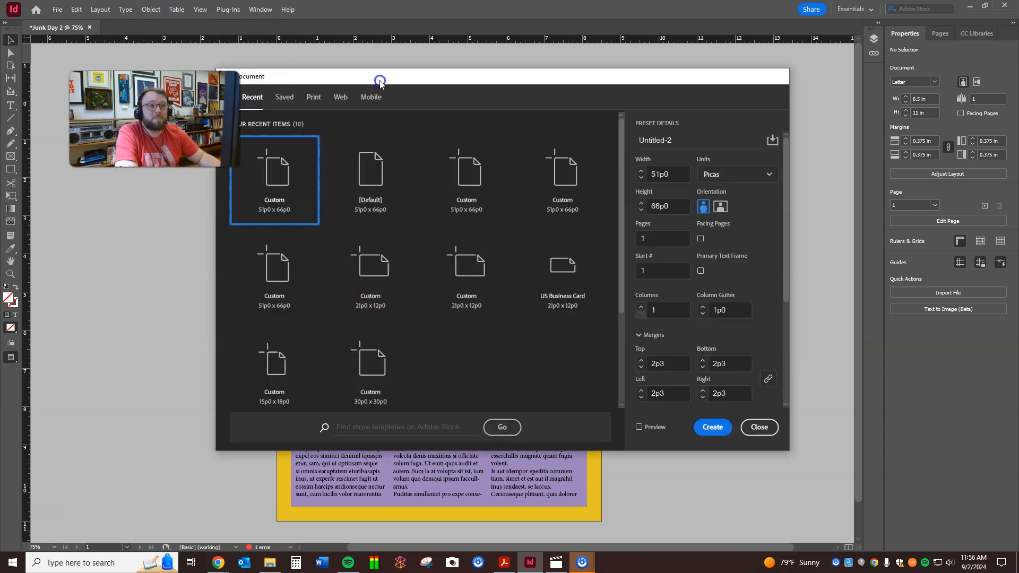
pyautogui.moveTo(380, 81); pyautogui.dragTo(421, 87)
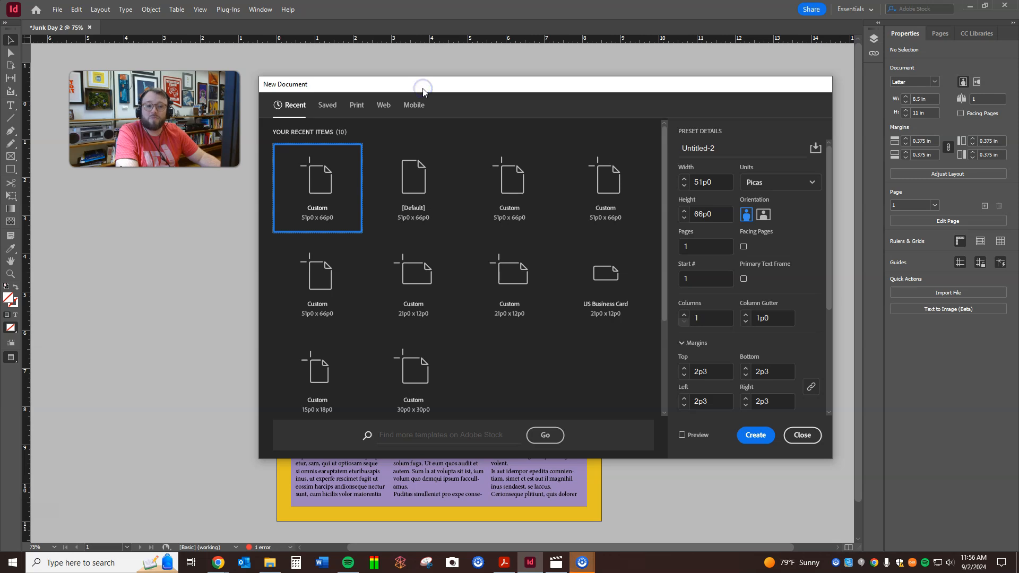
pyautogui.click(760, 147)
pyautogui.press('BackSpace')
pyautogui.write('Junk File Demo For Real')
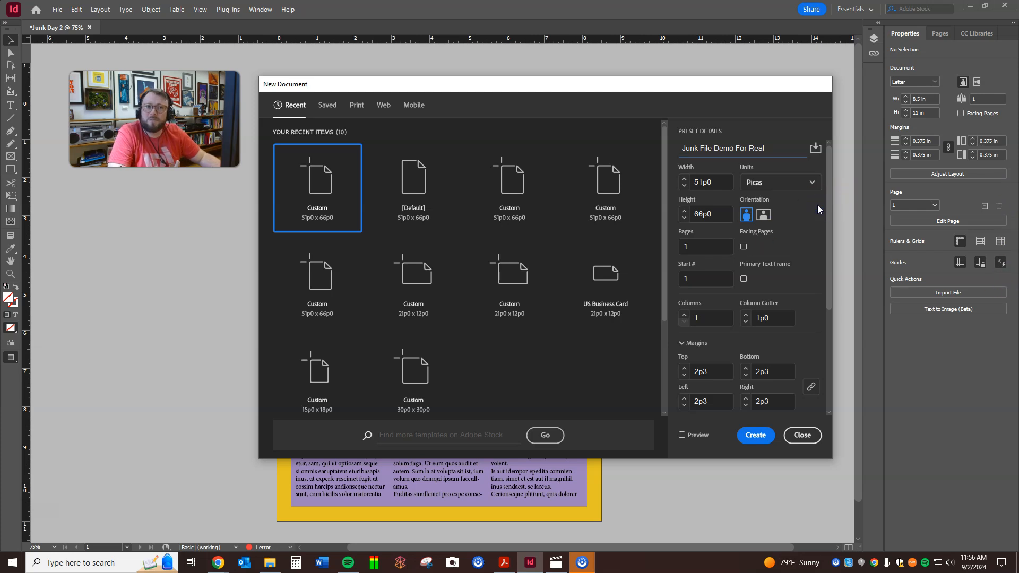
# Set the units to Inches and create the 8.5 × 11 in portrait document with 0.375 in margins
pyautogui.click(789, 182)
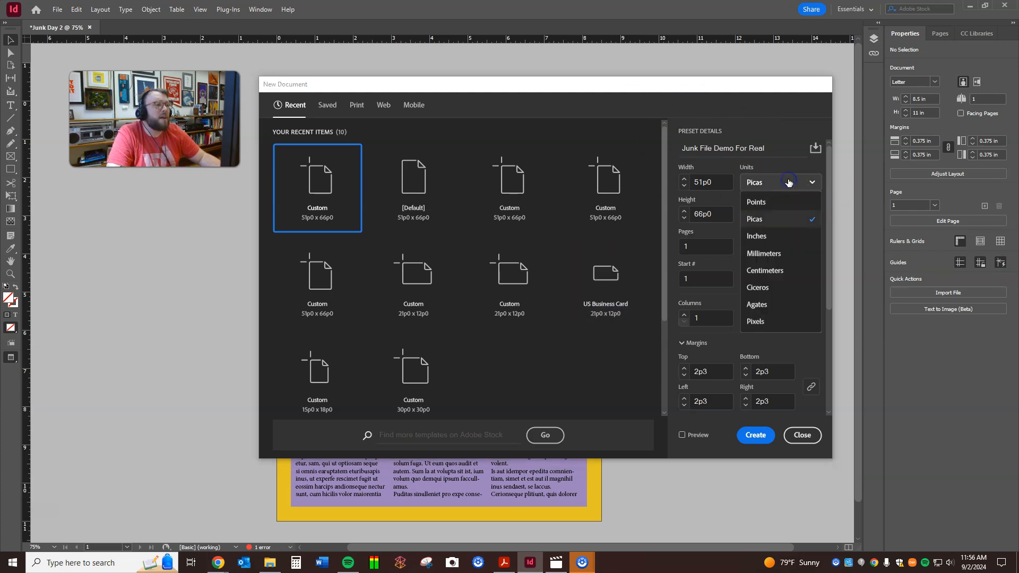
pyautogui.click(770, 237)
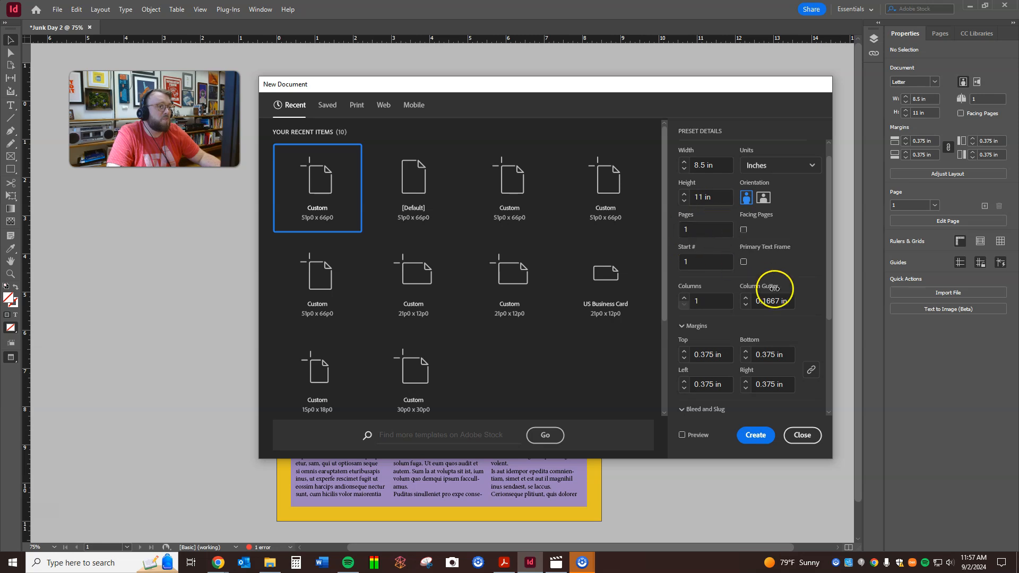
pyautogui.scroll(-2, 788, 321)
pyautogui.scroll(-2, 697, 353)
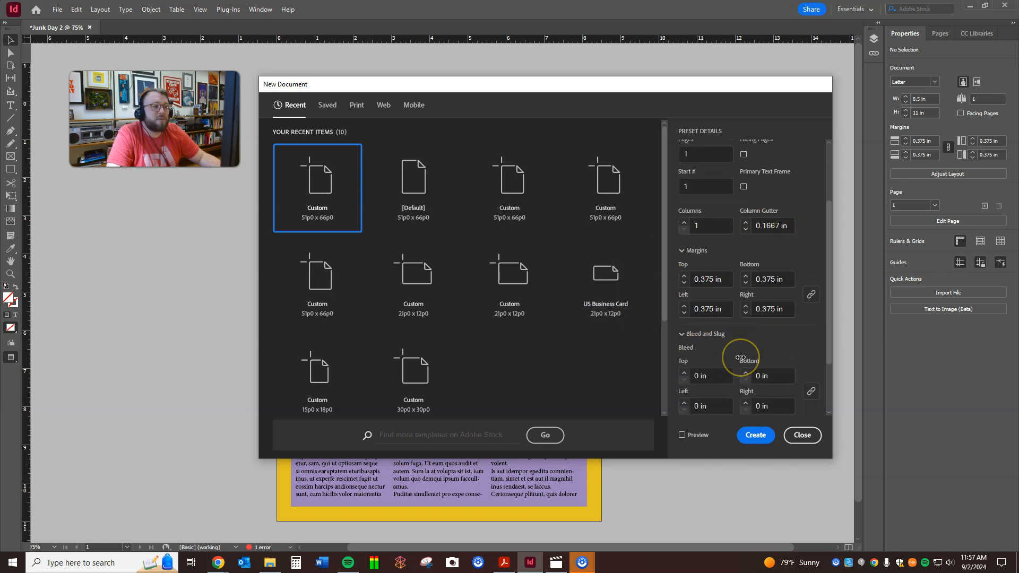
pyautogui.click(756, 436)
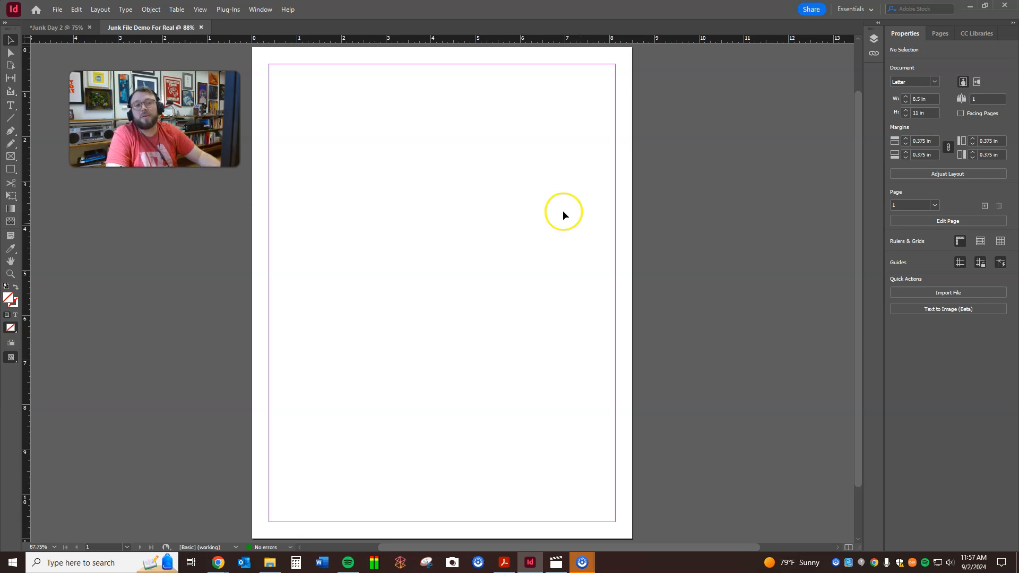
# Draw a 7.75 in wide text frame between the margins on the lower part of the page and fill it with placeholder text
pyautogui.click(10, 105)
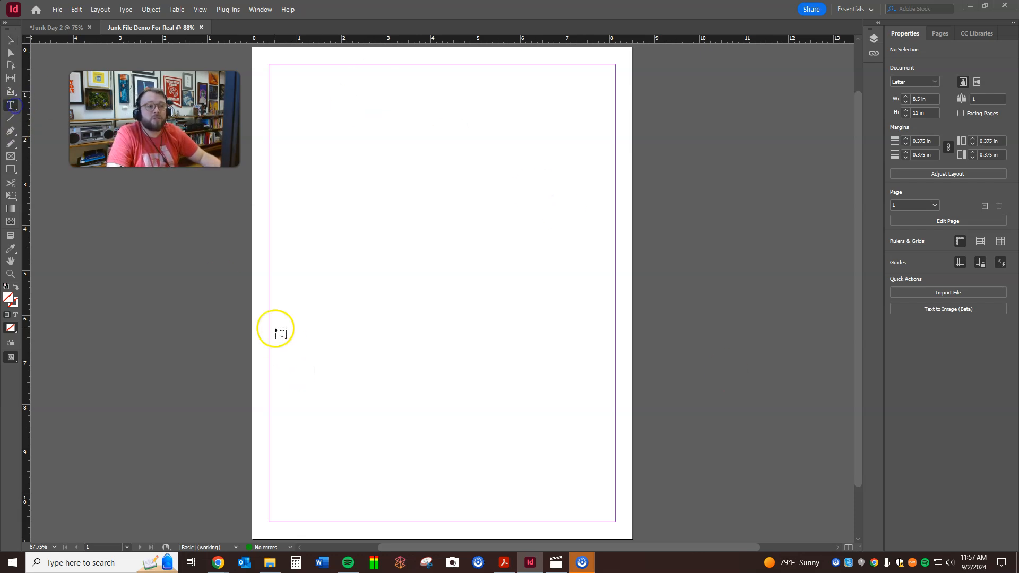
pyautogui.moveTo(269, 320); pyautogui.dragTo(616, 523)
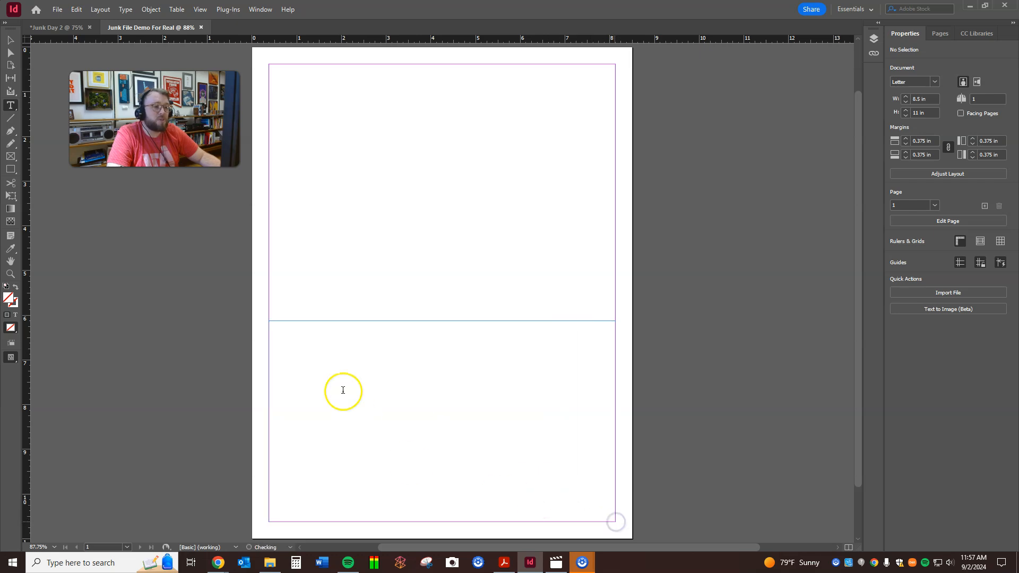
pyautogui.rightClick(326, 344)
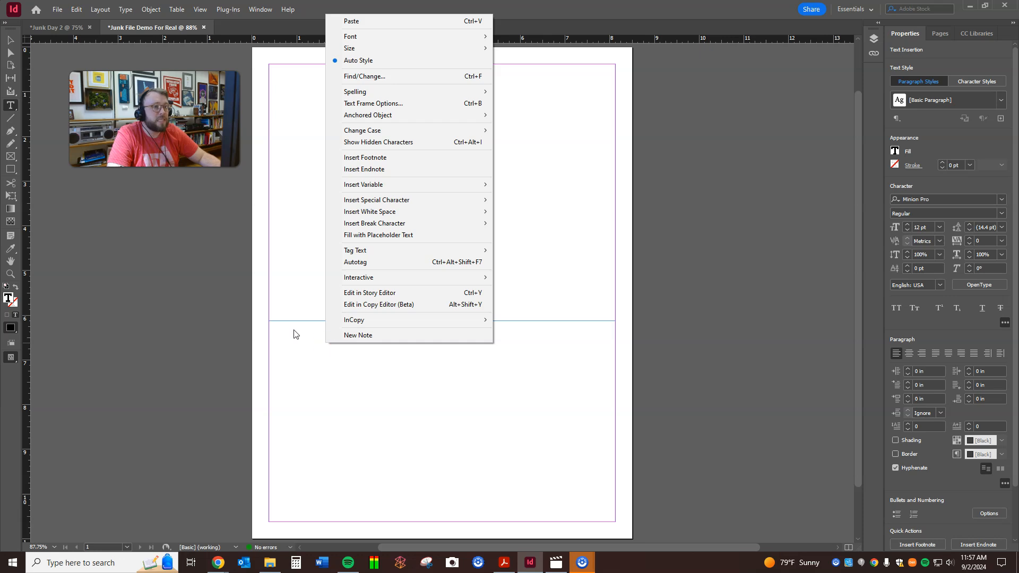
pyautogui.click(416, 234)
# Set the placeholder text frame to three columns with a 0.1667 in gutter, and deselect it
pyautogui.click(341, 377)
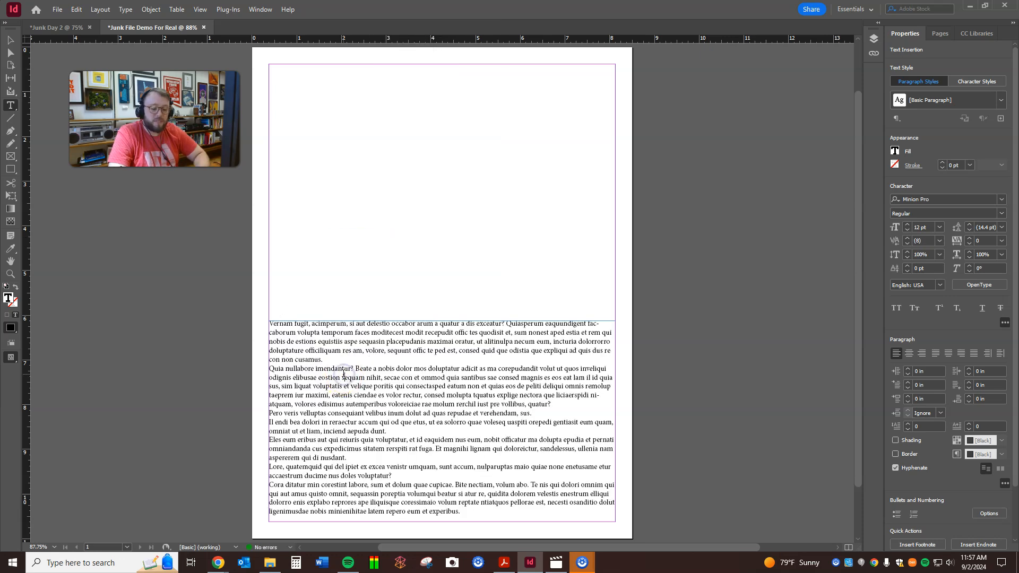
pyautogui.hotkey('ctrl', 'b')
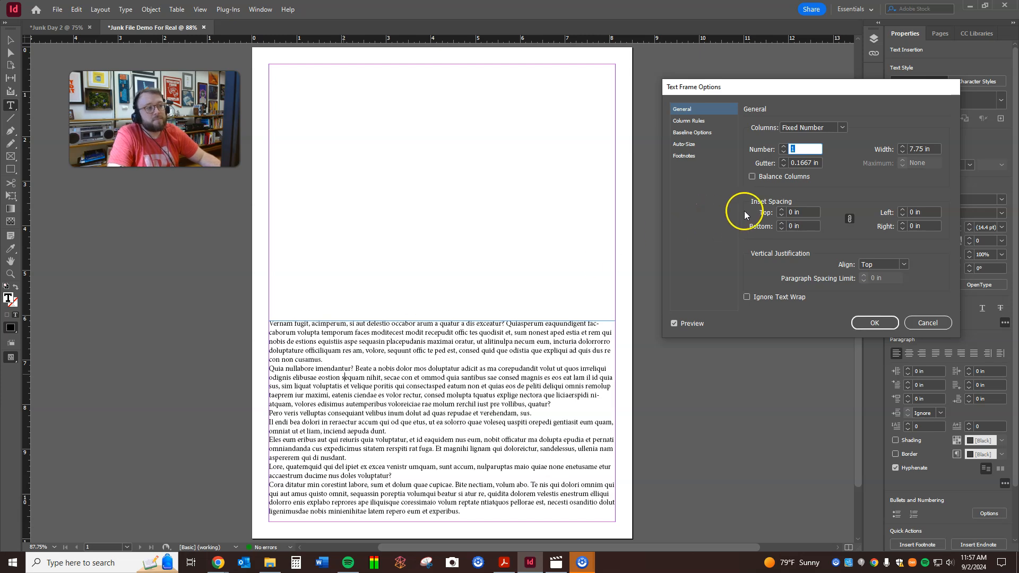
pyautogui.click(784, 147)
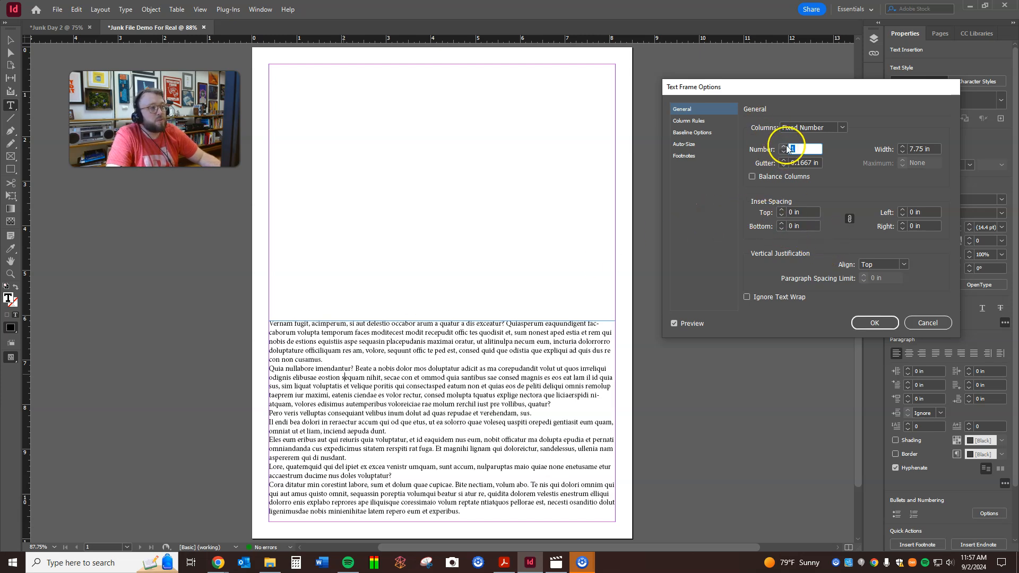
pyautogui.click(784, 147)
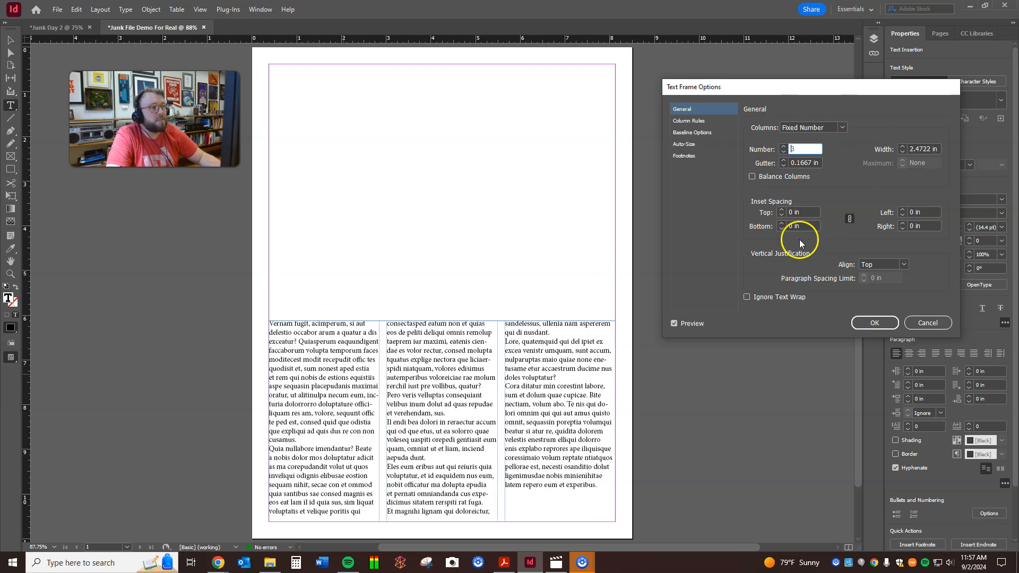
pyautogui.click(882, 323)
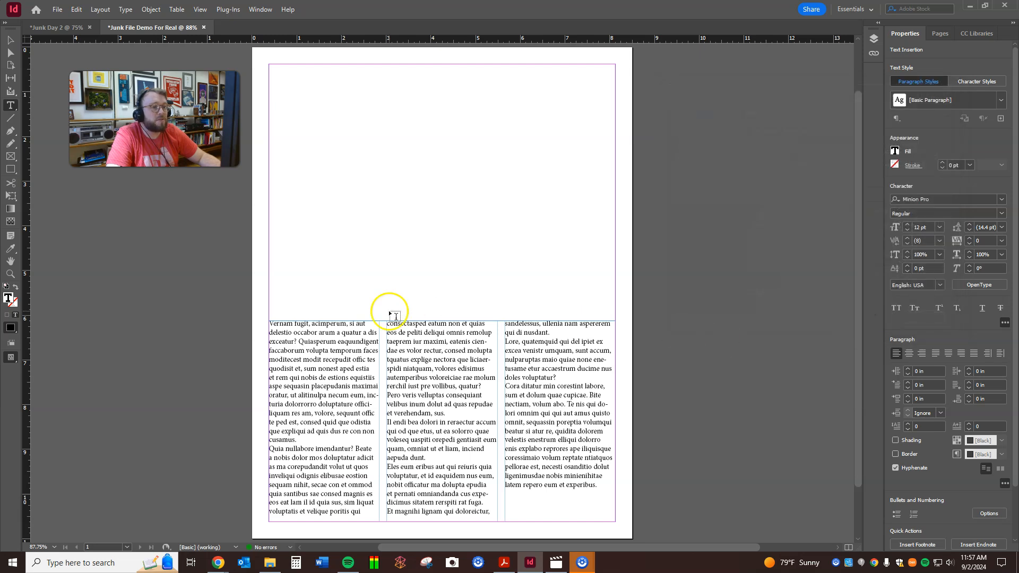
pyautogui.click(9, 41)
pyautogui.click(85, 239)
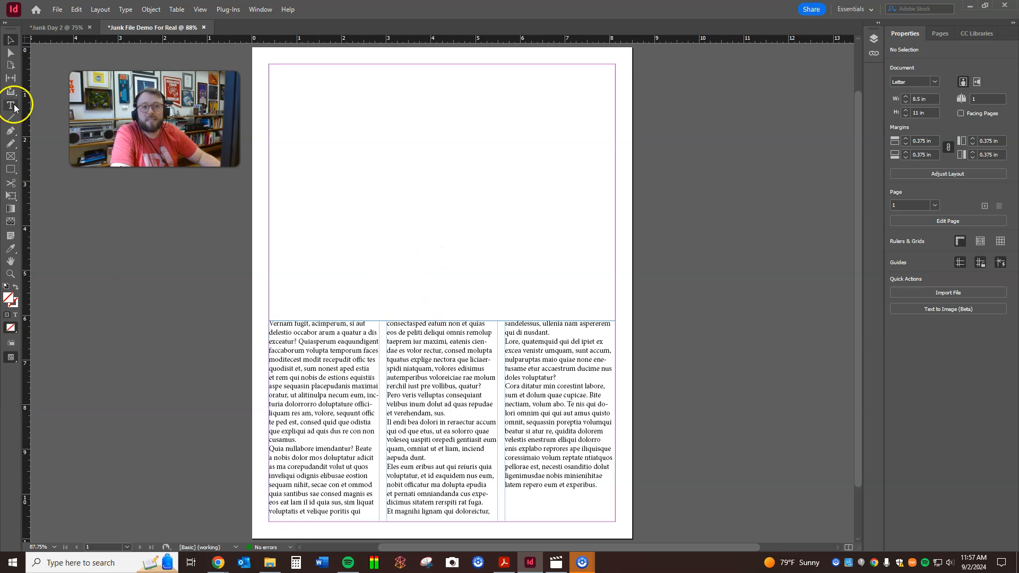
# Draw three square picture frames of about 2.47 in above the body text, each aligned with one text column
pyautogui.click(15, 159)
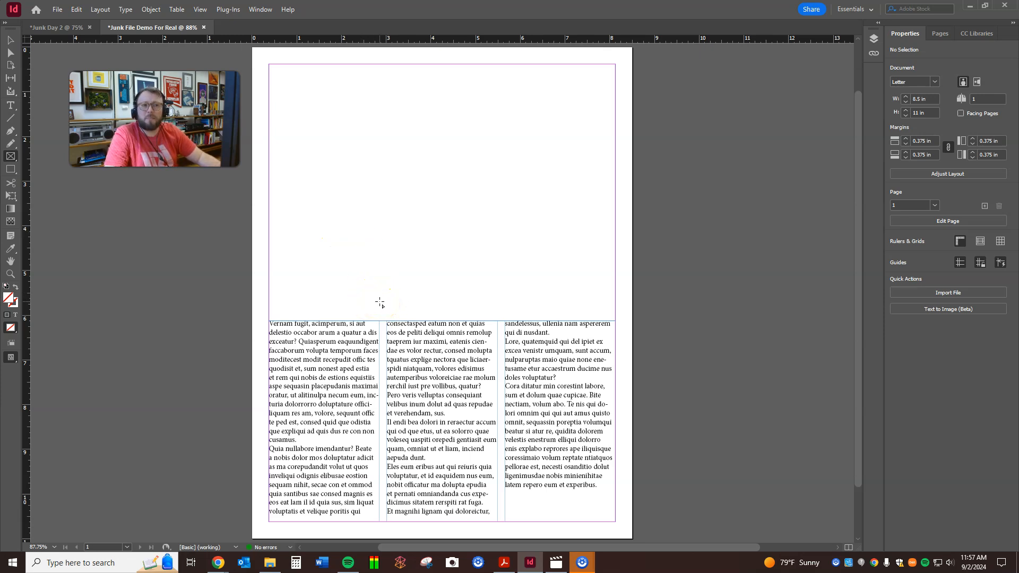
pyautogui.moveTo(374, 290); pyautogui.dragTo(271, 175)
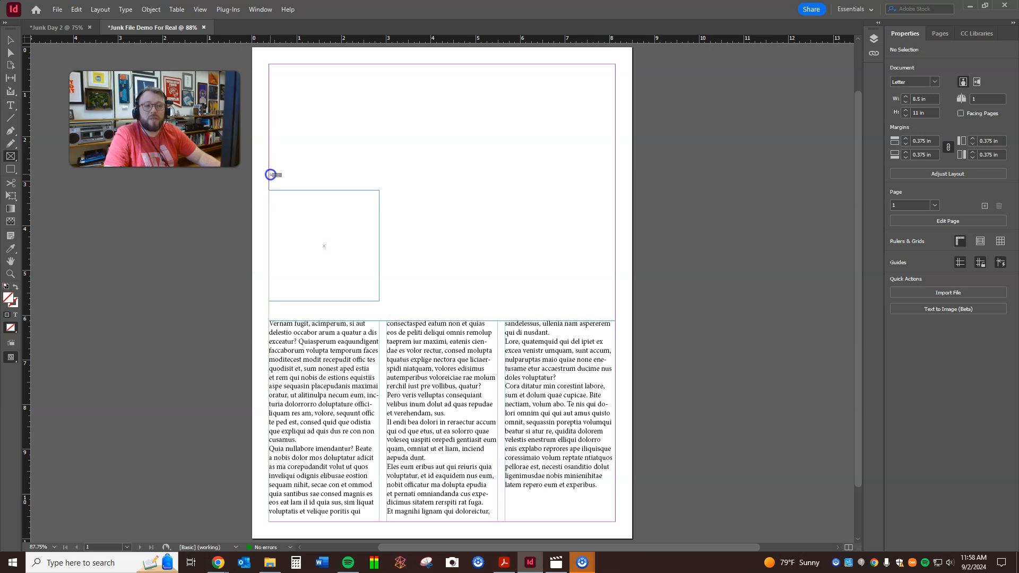
pyautogui.moveTo(270, 175); pyautogui.dragTo(270, 172)
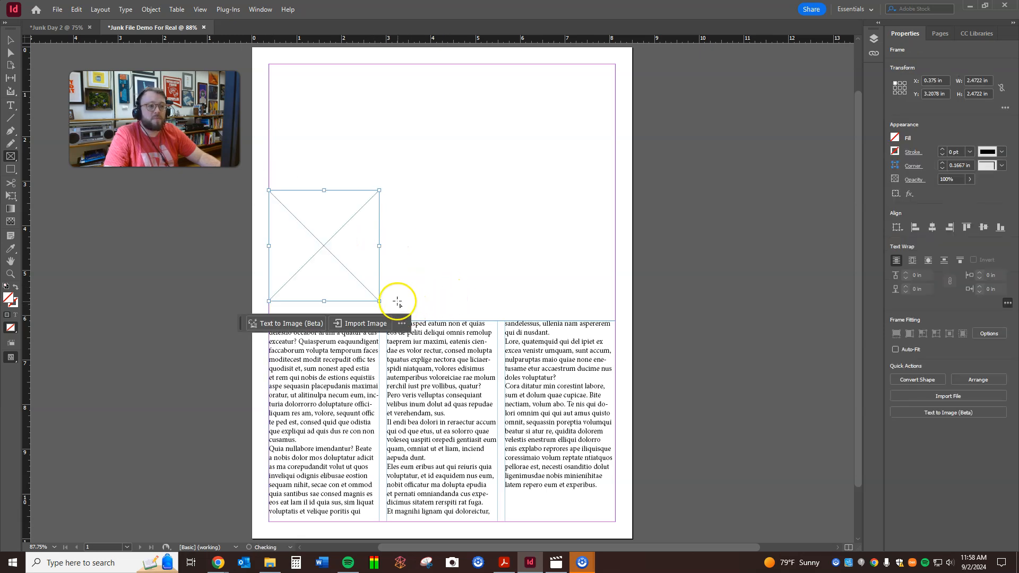
pyautogui.moveTo(387, 301); pyautogui.dragTo(551, 190)
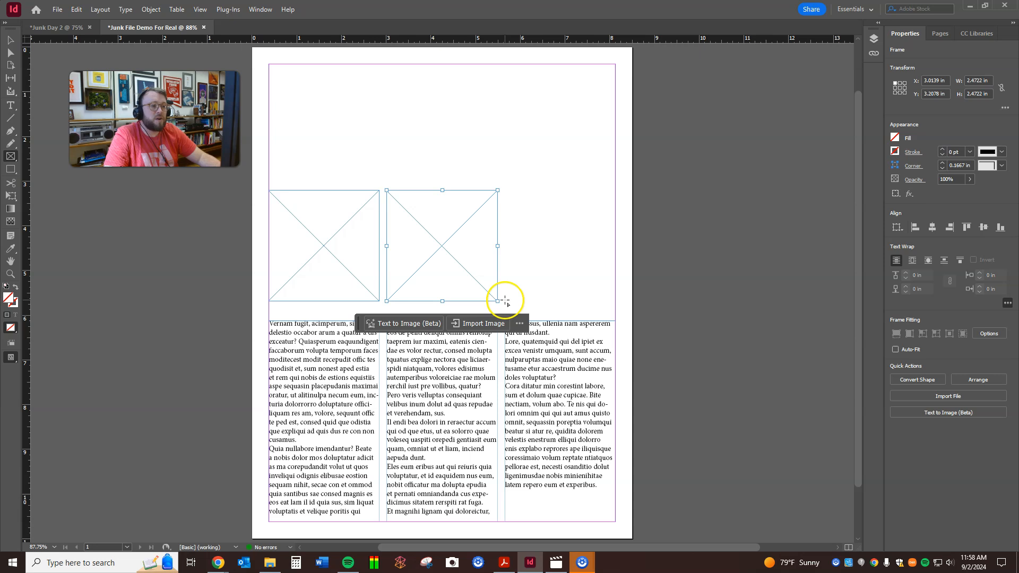
pyautogui.moveTo(506, 301); pyautogui.dragTo(618, 191)
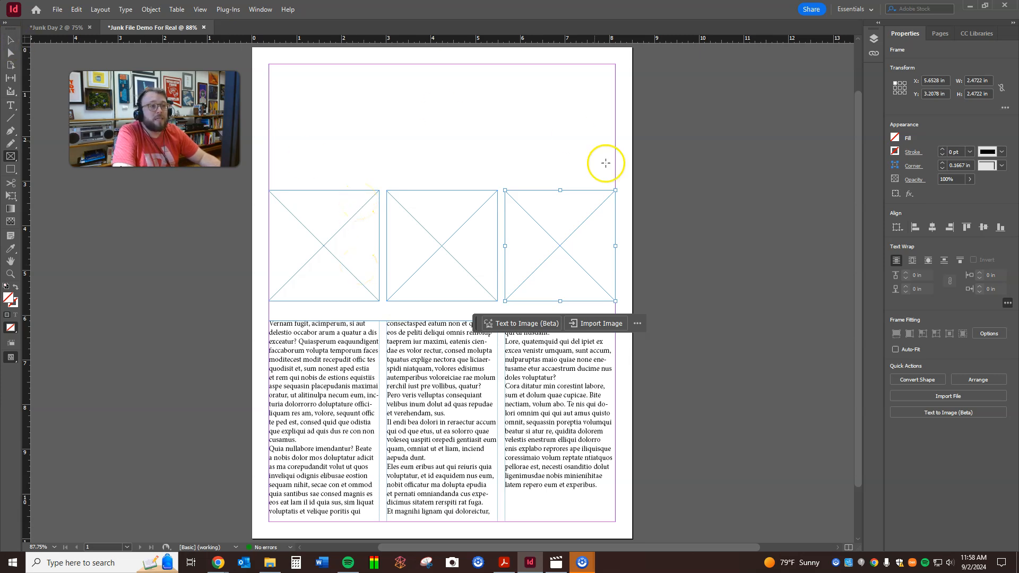
pyautogui.click(8, 39)
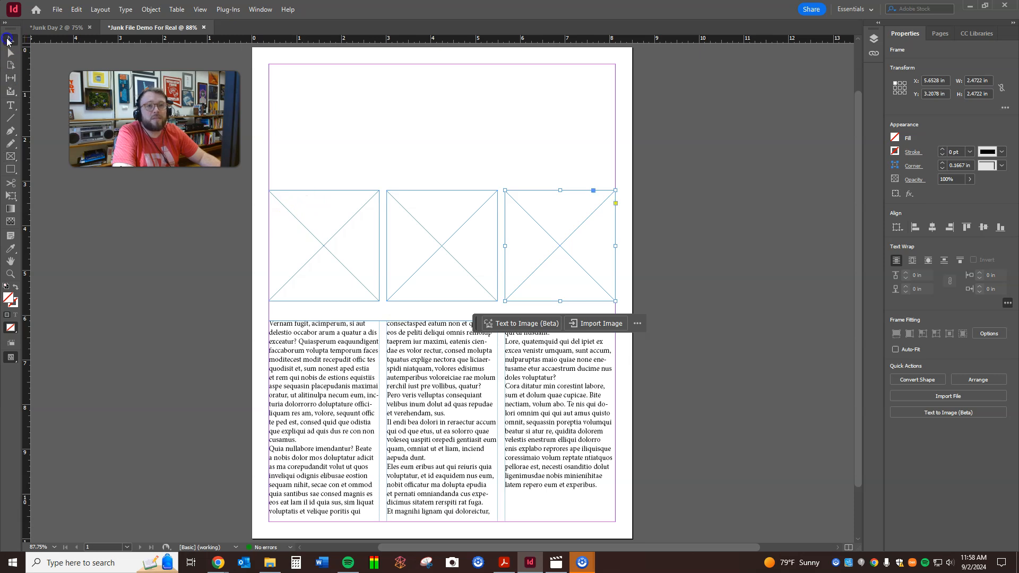
pyautogui.click(177, 221)
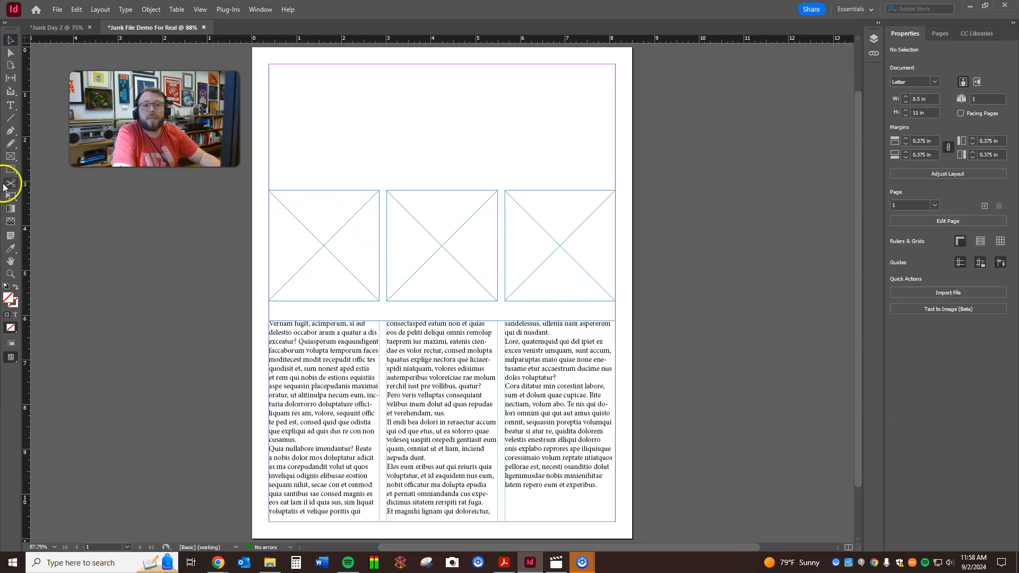
# Draw a header text frame above the picture frames and enter "Other Pets In Hats" and "A Magazine For the People" on two lines
pyautogui.click(11, 106)
pyautogui.moveTo(270, 71); pyautogui.dragTo(614, 166)
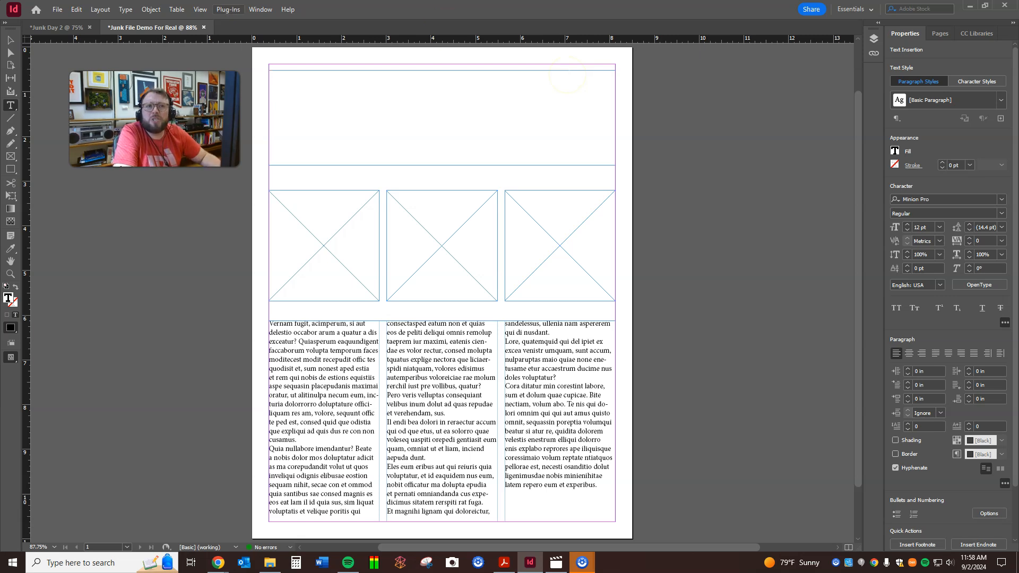
pyautogui.click(60, 27)
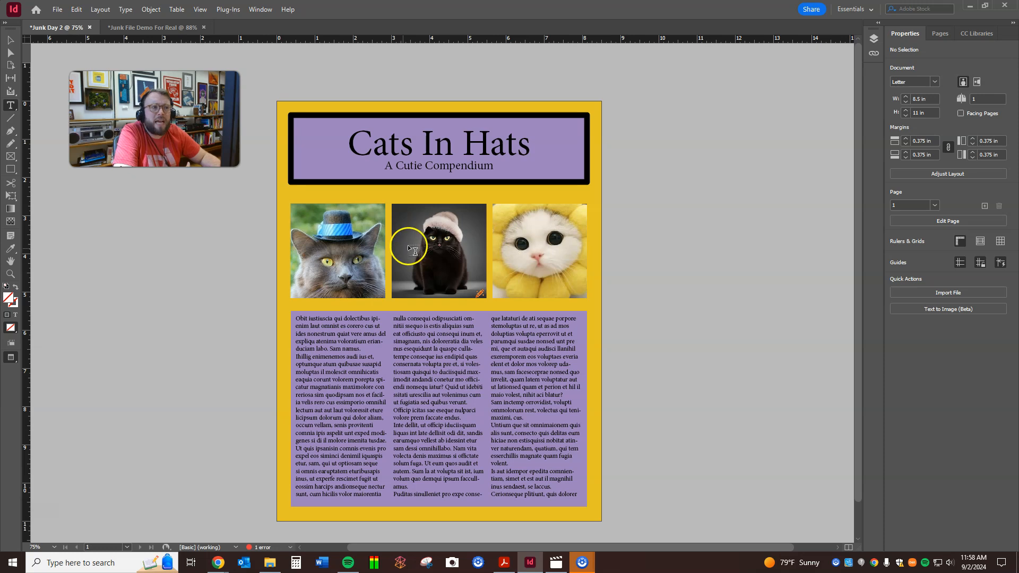
pyautogui.click(131, 28)
pyautogui.click(295, 82)
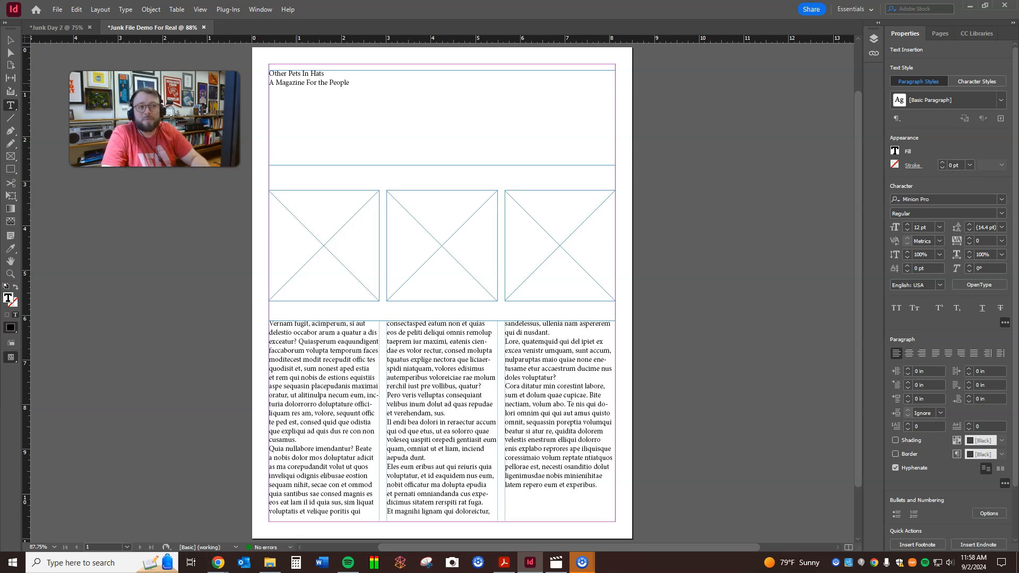
# Enlarge both header lines to 48 pt
pyautogui.click(403, 85)
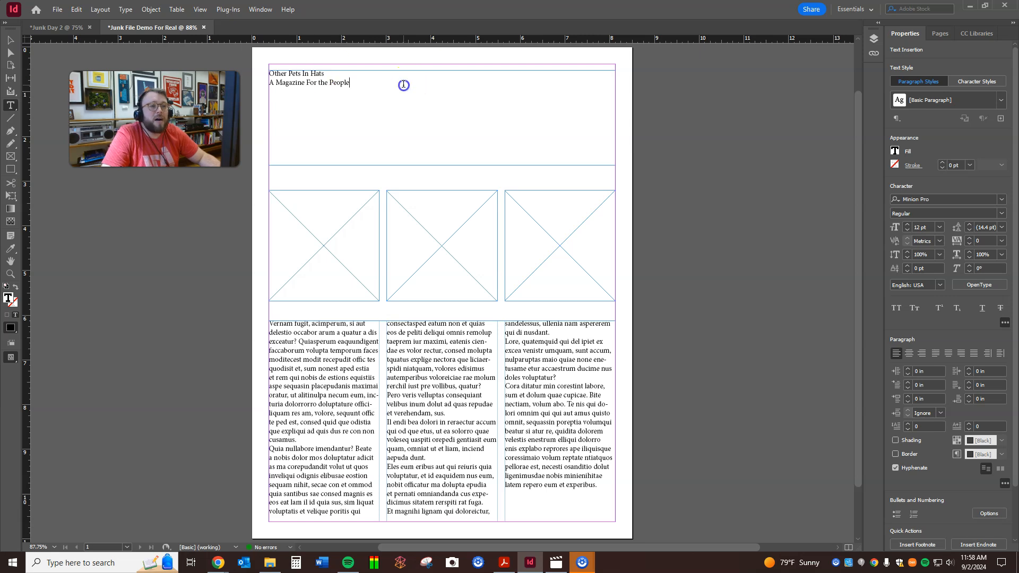
pyautogui.tripleClick(377, 78)
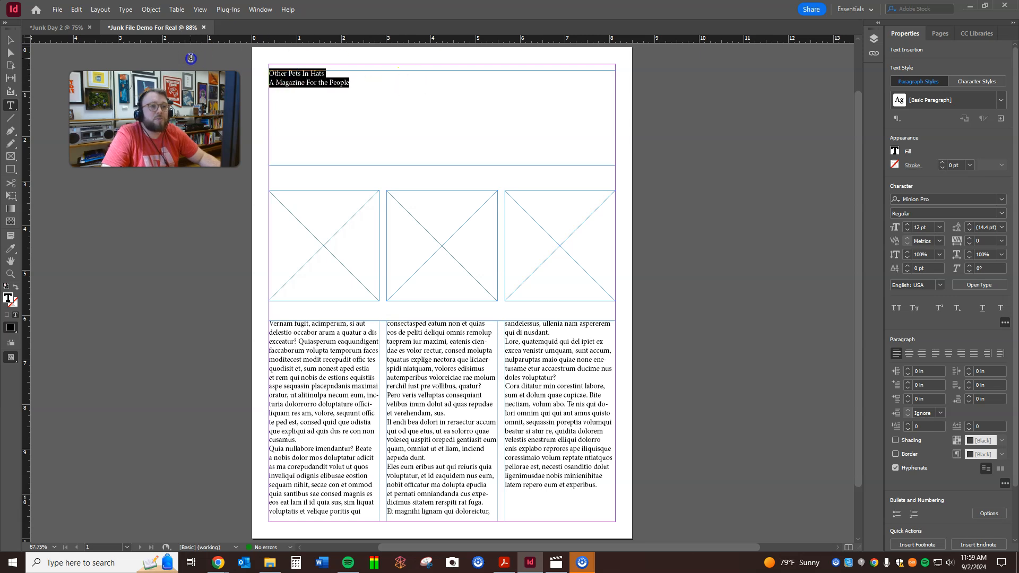
pyautogui.click(908, 226)
pyautogui.click(907, 225)
pyautogui.click(907, 225)
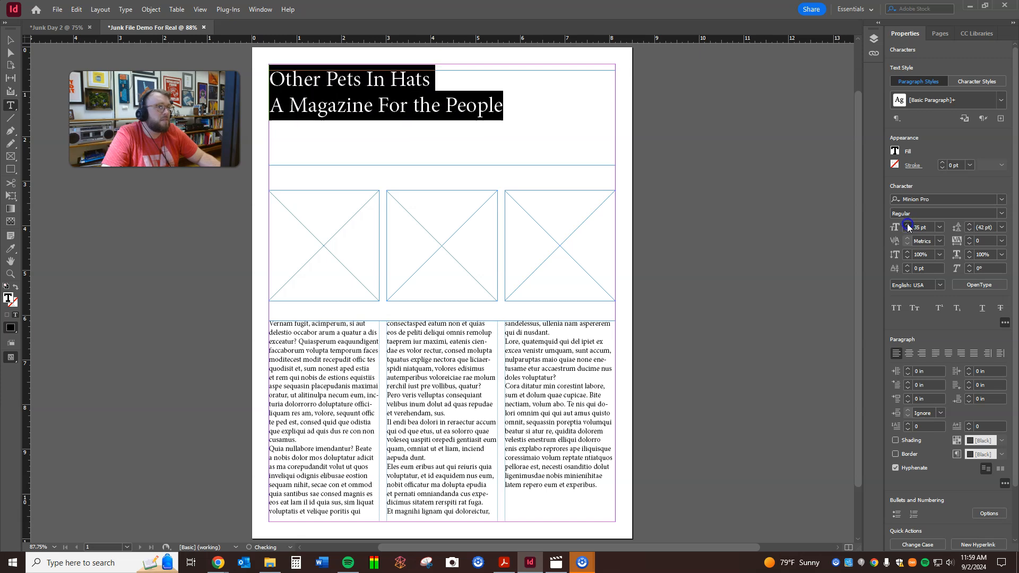
pyautogui.click(908, 225)
pyautogui.click(907, 225)
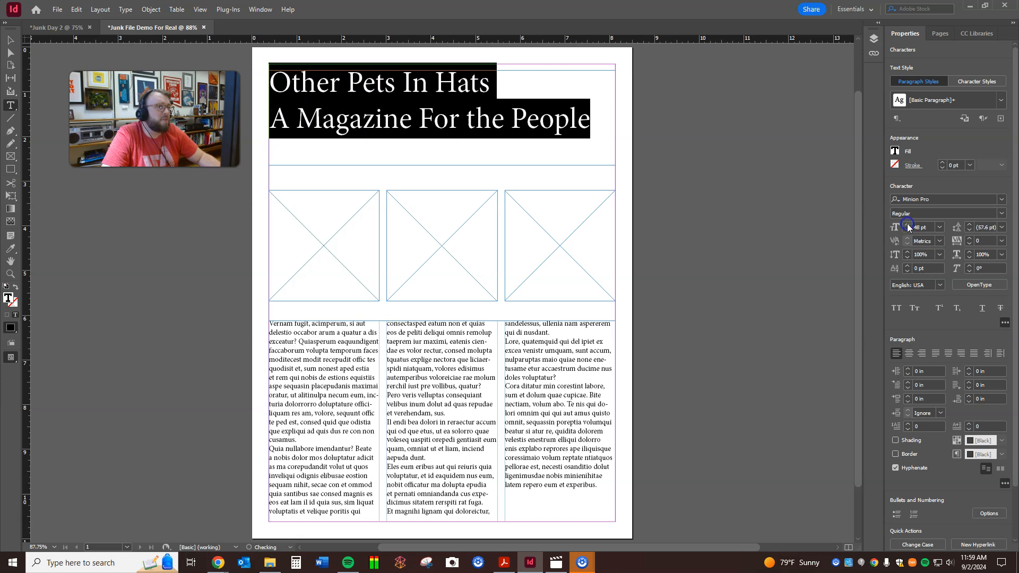
# Reduce the subtitle line "A Magazine For the People" to 40 pt
pyautogui.click(532, 123)
pyautogui.moveTo(593, 119); pyautogui.dragTo(271, 114)
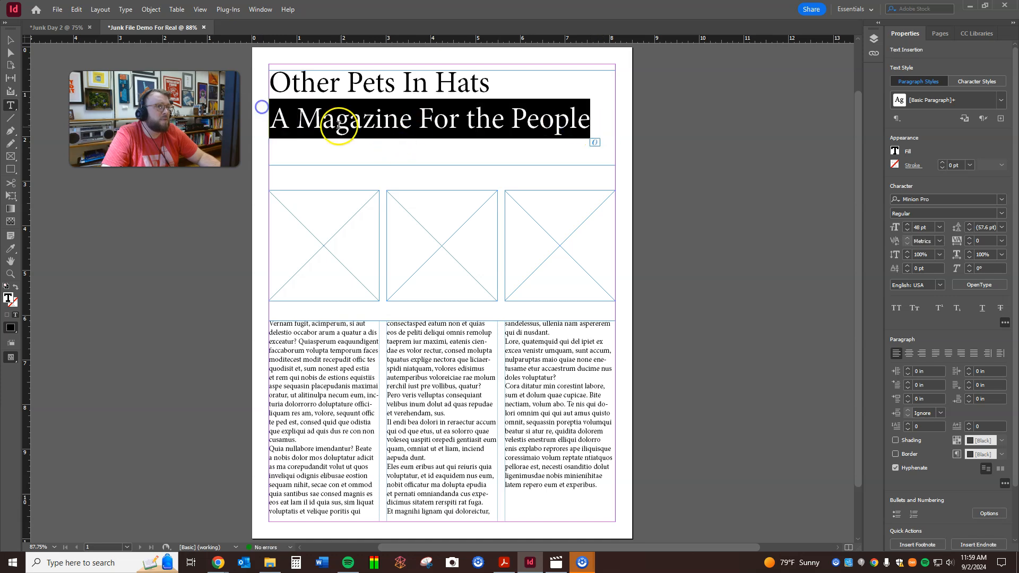
pyautogui.click(921, 227)
pyautogui.click(908, 230)
pyautogui.click(909, 230)
pyautogui.click(909, 230)
pyautogui.click(908, 230)
pyautogui.click(909, 230)
pyautogui.click(908, 230)
pyautogui.click(908, 230)
pyautogui.click(908, 230)
# Enlarge the title line "Other Pets In Hats" to about 70 pt
pyautogui.moveTo(507, 79); pyautogui.dragTo(270, 77)
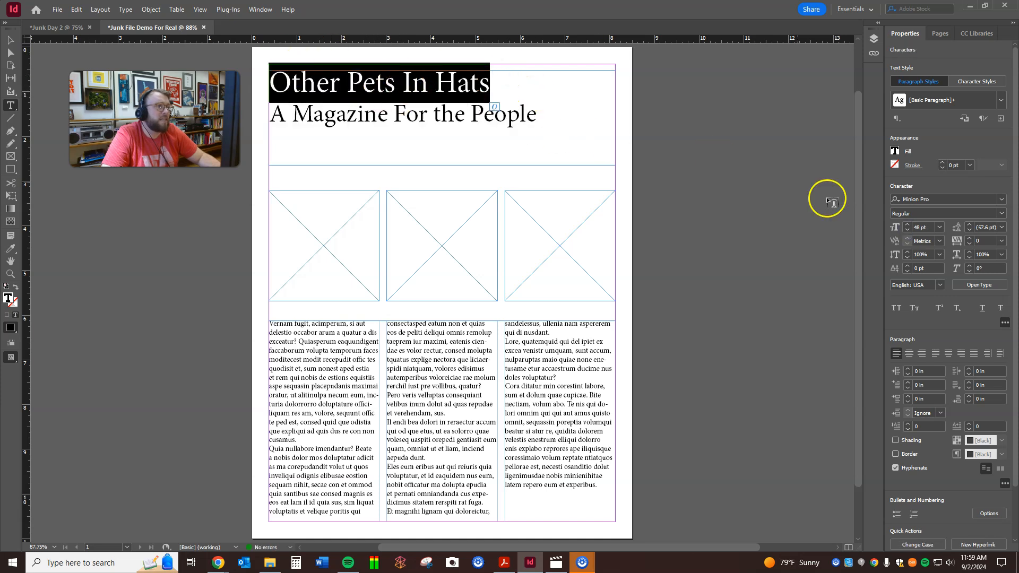
pyautogui.click(908, 224)
pyautogui.click(908, 224)
pyautogui.click(908, 224)
pyautogui.click(908, 225)
pyautogui.click(908, 225)
pyautogui.click(908, 225)
pyautogui.click(909, 225)
pyautogui.click(908, 225)
pyautogui.click(908, 224)
pyautogui.click(908, 224)
pyautogui.click(908, 225)
pyautogui.click(908, 224)
pyautogui.click(908, 225)
pyautogui.click(908, 225)
pyautogui.click(908, 224)
pyautogui.click(909, 225)
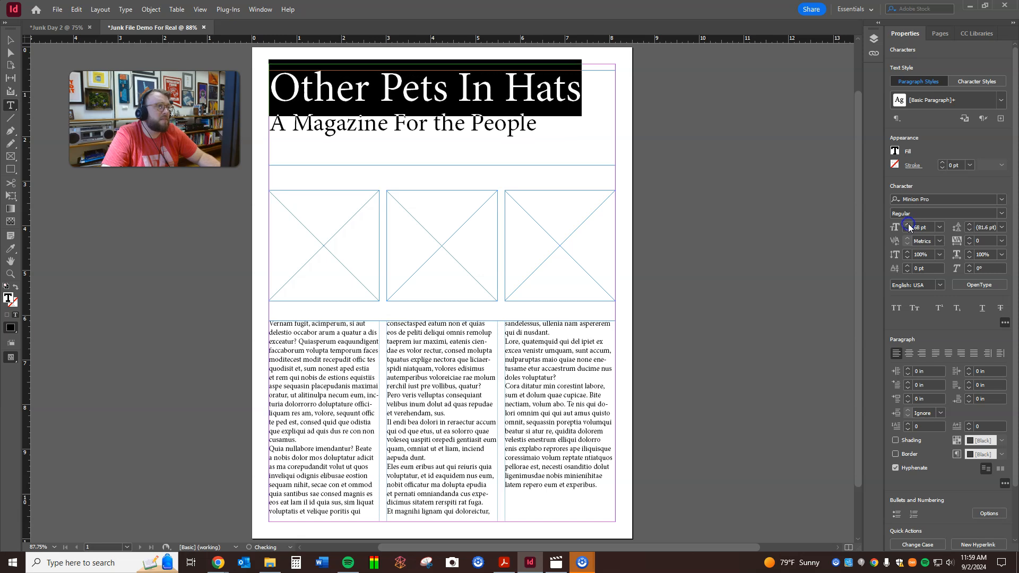
pyautogui.click(908, 225)
pyautogui.click(909, 224)
pyautogui.click(557, 129)
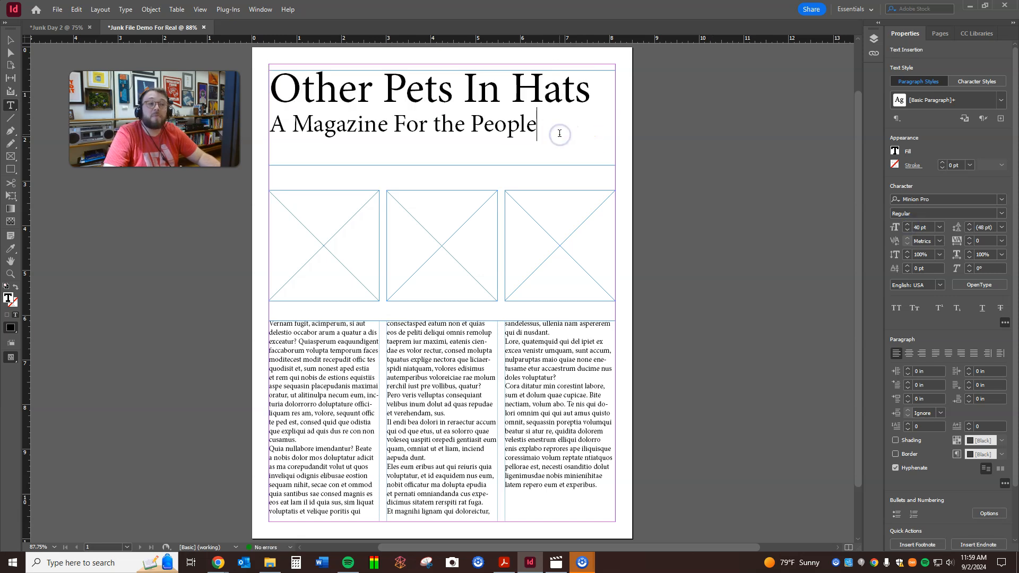
# Center both header lines horizontally and set the header text frame's vertical justification to Center
pyautogui.keyDown('shift'); pyautogui.click(260, 57); pyautogui.keyUp('shift')
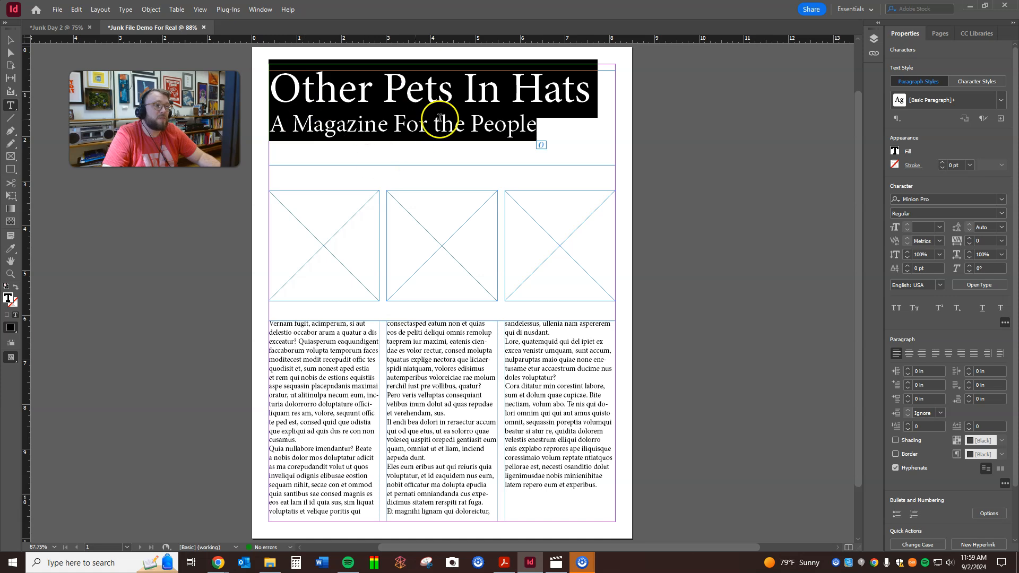
pyautogui.click(909, 353)
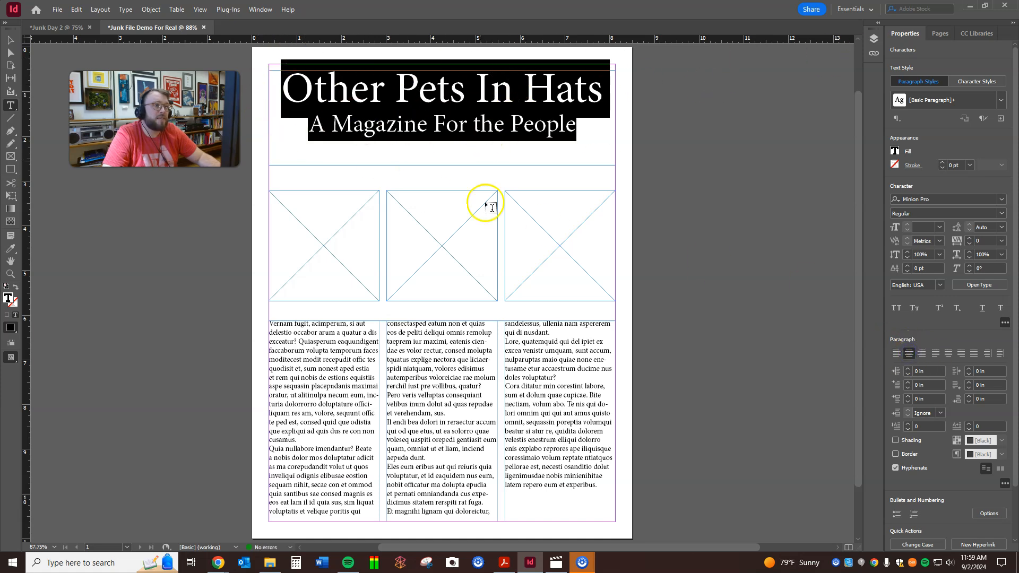
pyautogui.hotkey('ctrl', 'b')
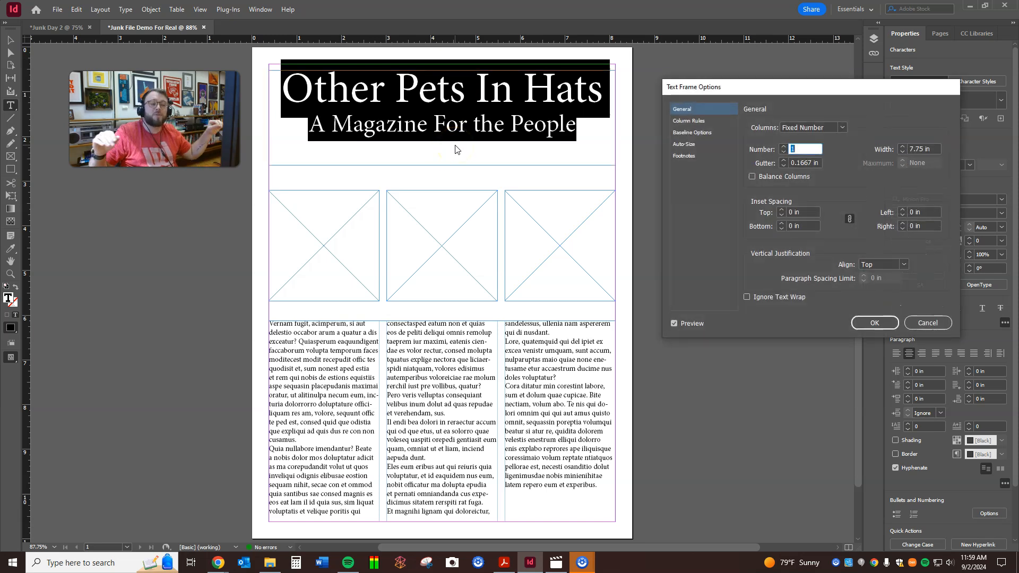
pyautogui.click(894, 265)
pyautogui.click(881, 286)
pyautogui.click(875, 323)
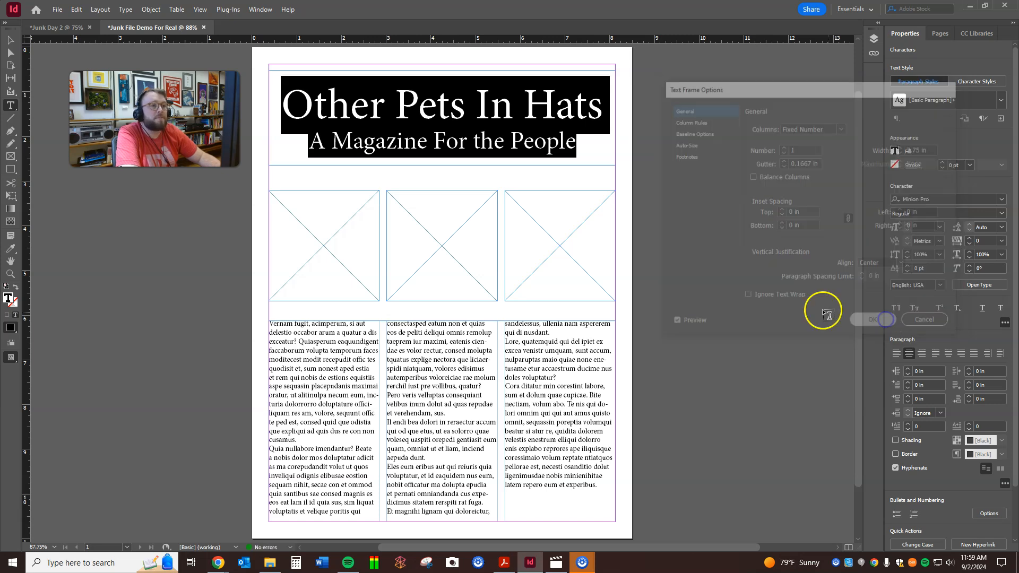
# Deselect the header and preview the page without frame edges and guides, returning to the normal view
pyautogui.click(11, 40)
pyautogui.click(113, 265)
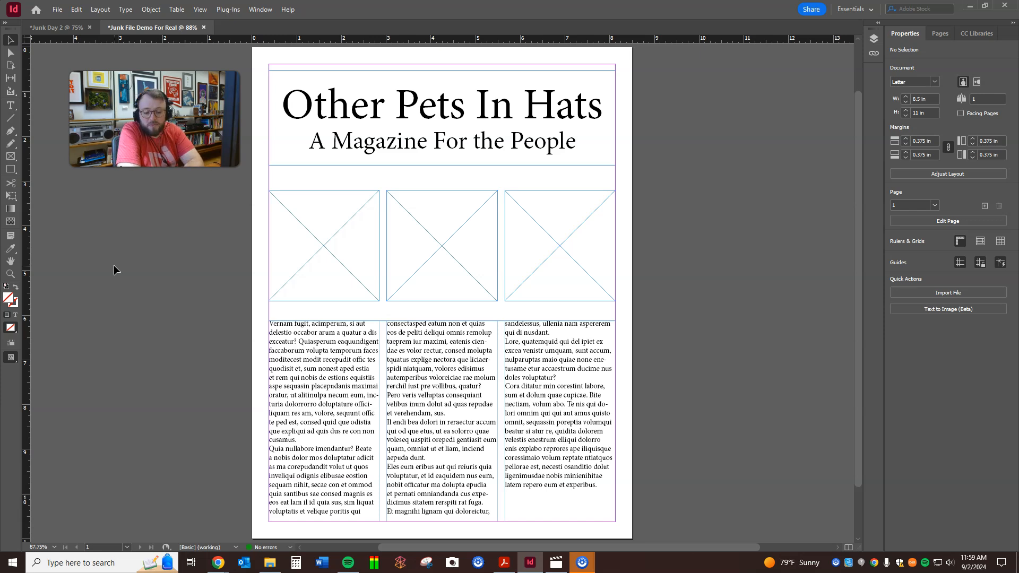
pyautogui.press('w')
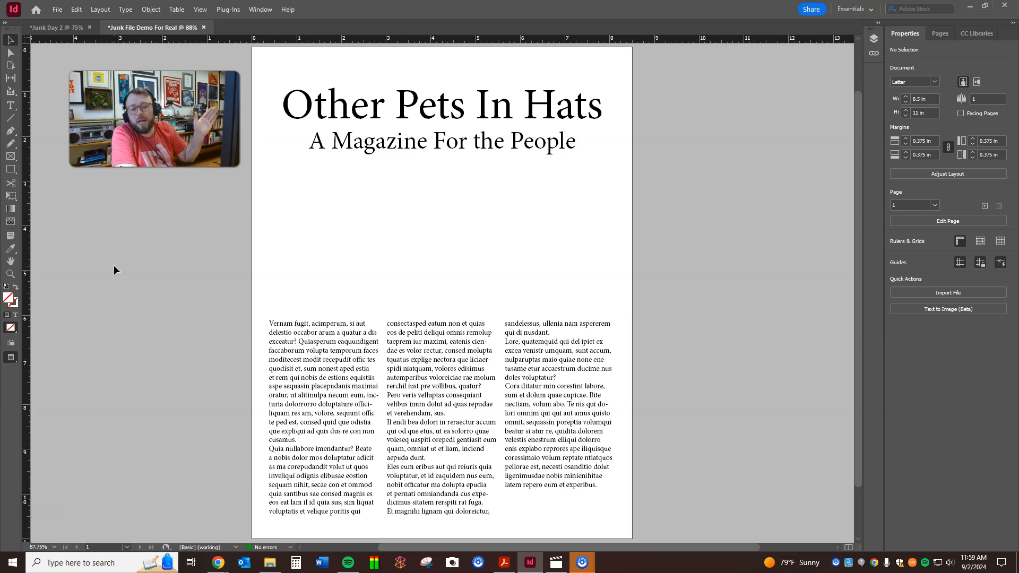
pyautogui.press('w')
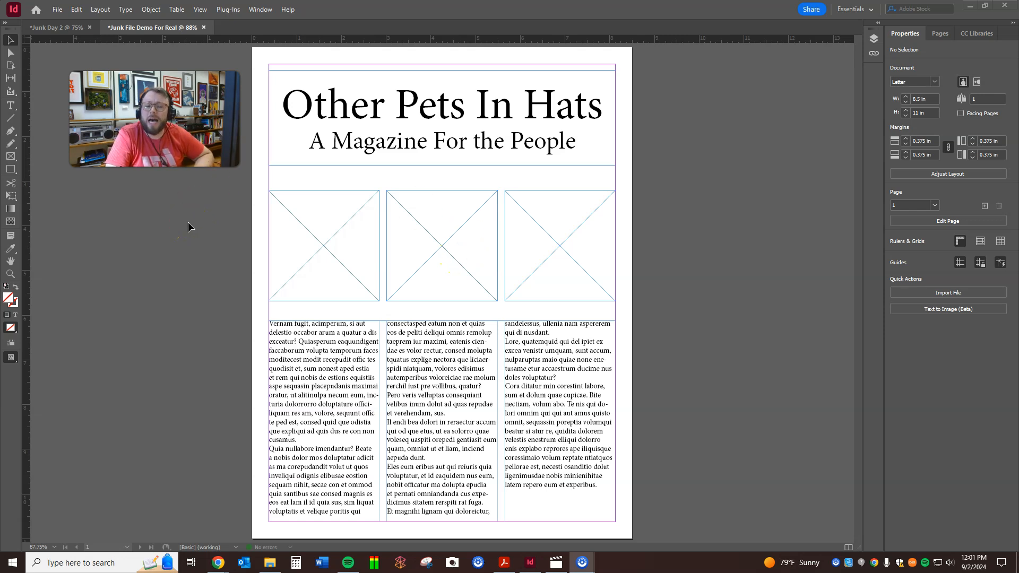
# Switch to Chrome and bring up the Google image results for "cute cats hats"
pyautogui.hotkey('alt', 'Tab')
pyautogui.hotkey('alt', 'Tab')
pyautogui.hotkey('alt', 'Tab')
pyautogui.hotkey('alt', 'Tab')
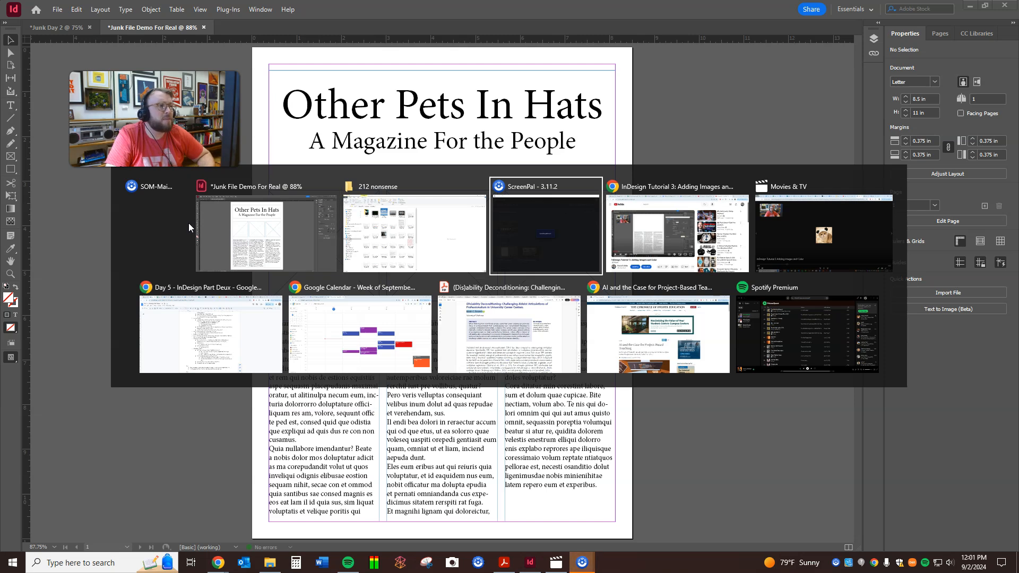
pyautogui.hotkey('alt', 'Tab')
pyautogui.hotkey('alt', 'Tab')
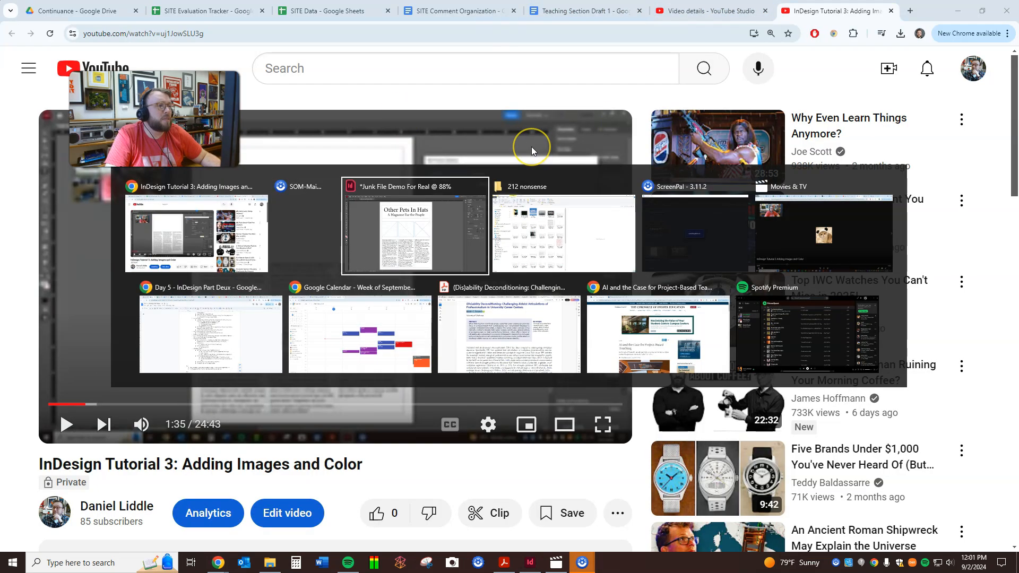
pyautogui.hotkey('alt', 'Tab')
pyautogui.hotkey('alt', 'Tab')
pyautogui.hotkey('alt', 'Tab')
pyautogui.hotkey('alt', 'Tab')
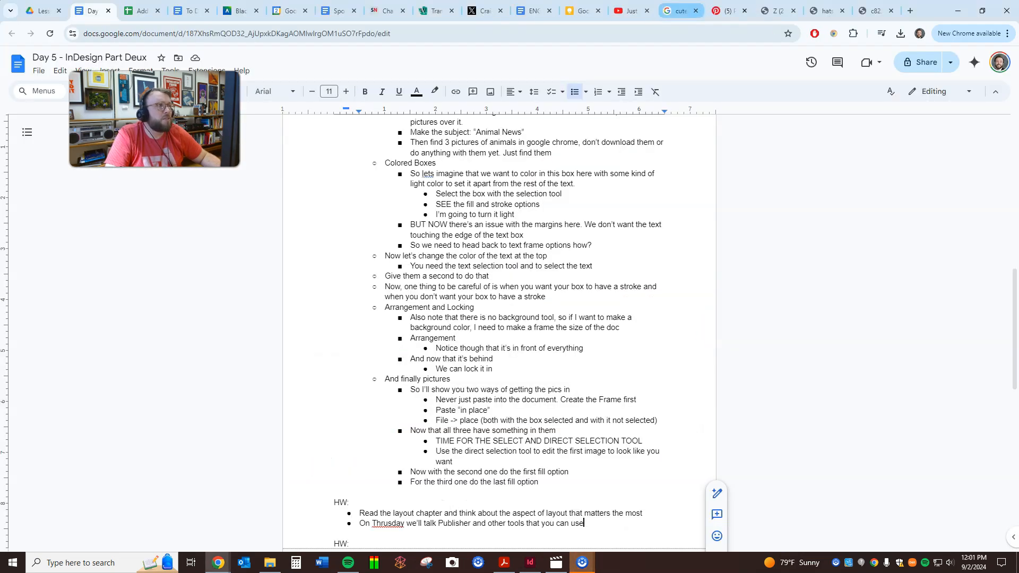
pyautogui.click(776, 10)
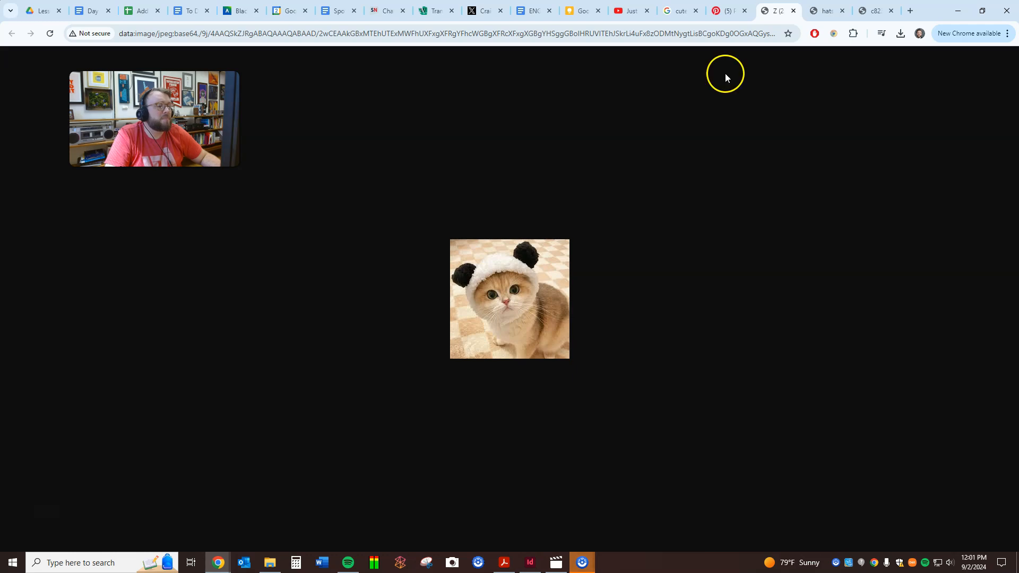
pyautogui.click(680, 11)
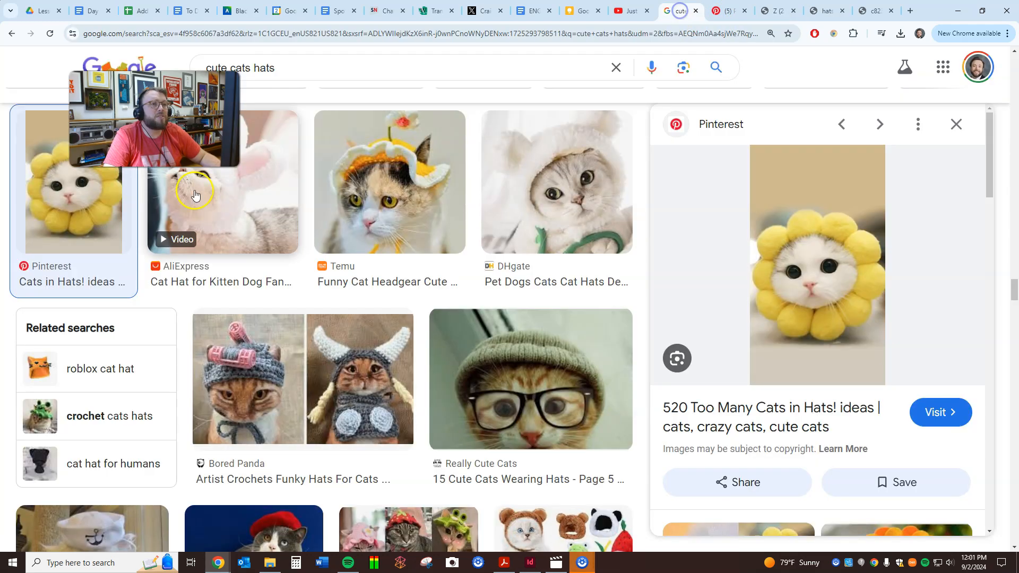
# Change the image search to "cute animals hats" and run it
pyautogui.click(251, 66)
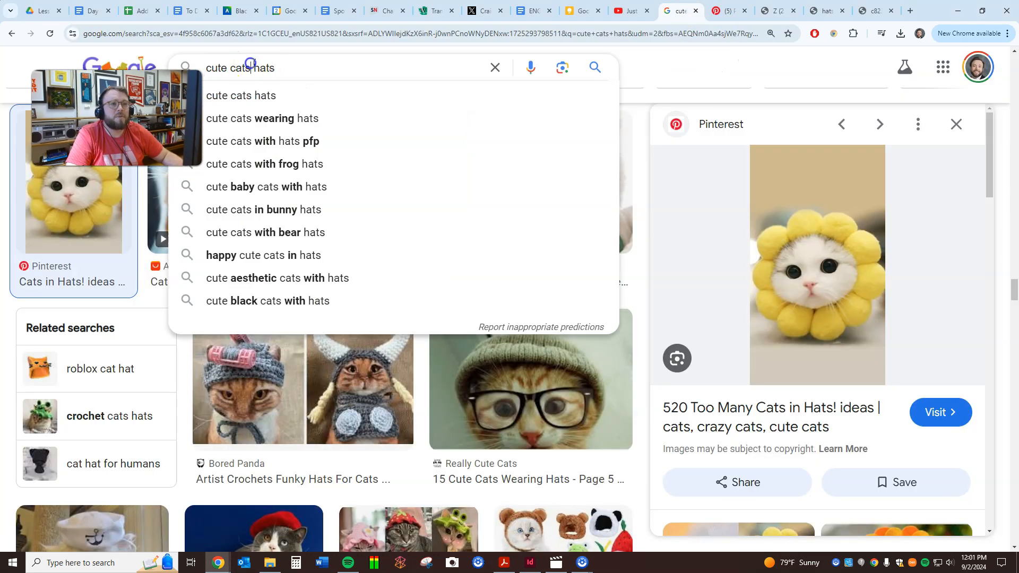
pyautogui.press('BackSpace')
pyautogui.press('BackSpace')
pyautogui.press('BackSpace')
pyautogui.press('BackSpace')
pyautogui.write('an')
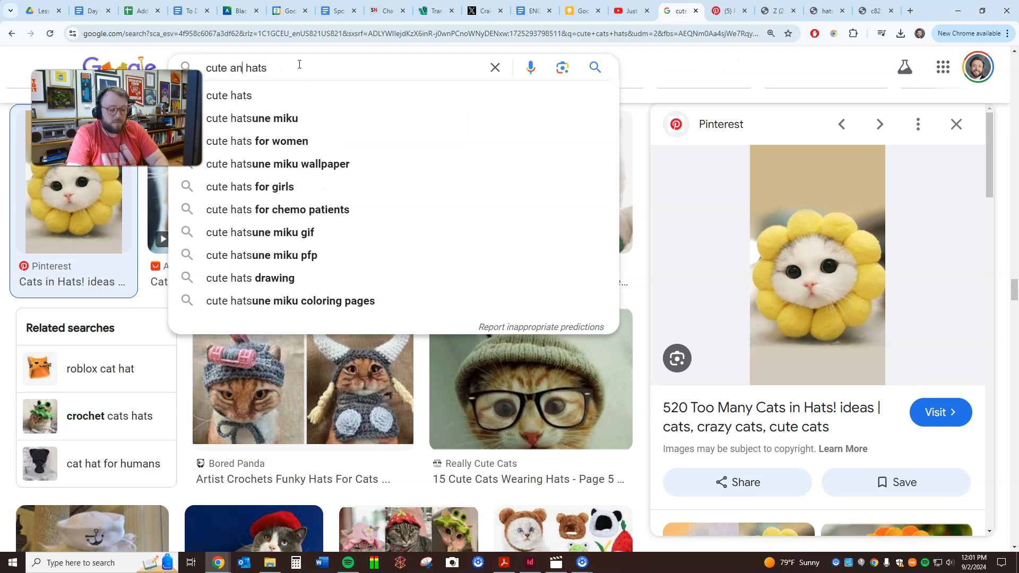
pyautogui.write('imals')
pyautogui.press('Return')
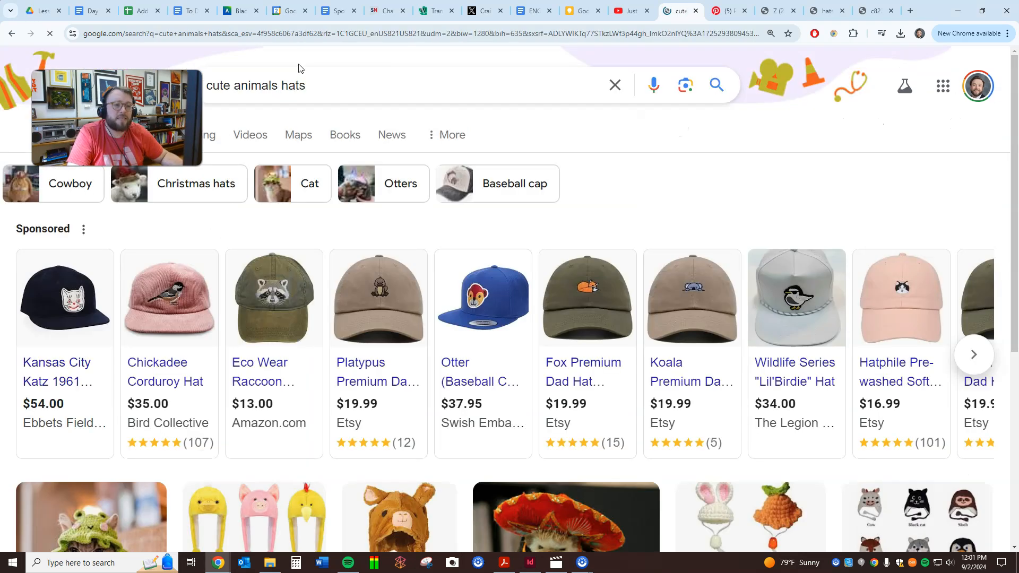
# Find the picture of the white lamb in a blue party hat and open the image in a new tab
pyautogui.scroll(-5, 394, 417)
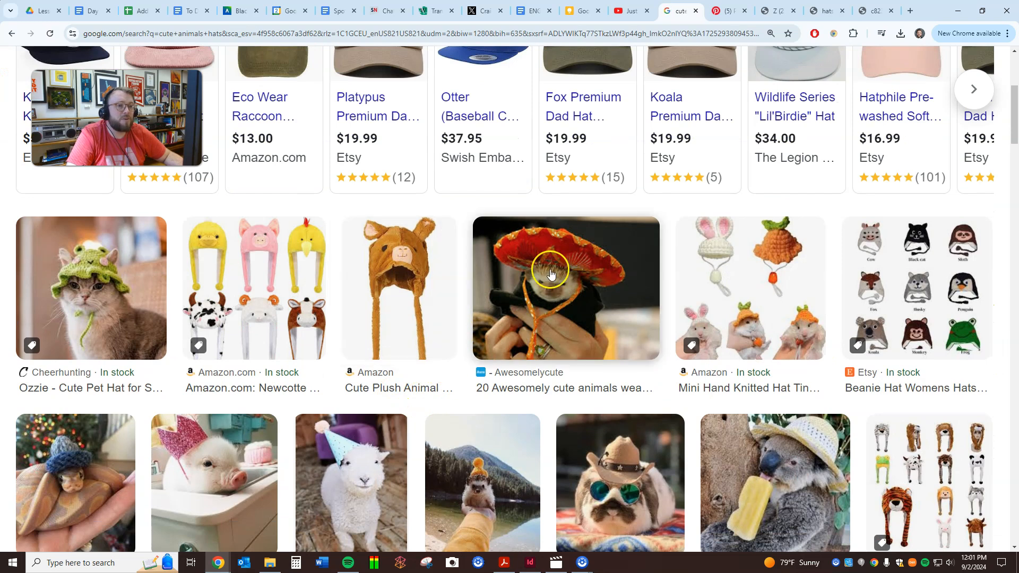
pyautogui.scroll(-5, 319, 276)
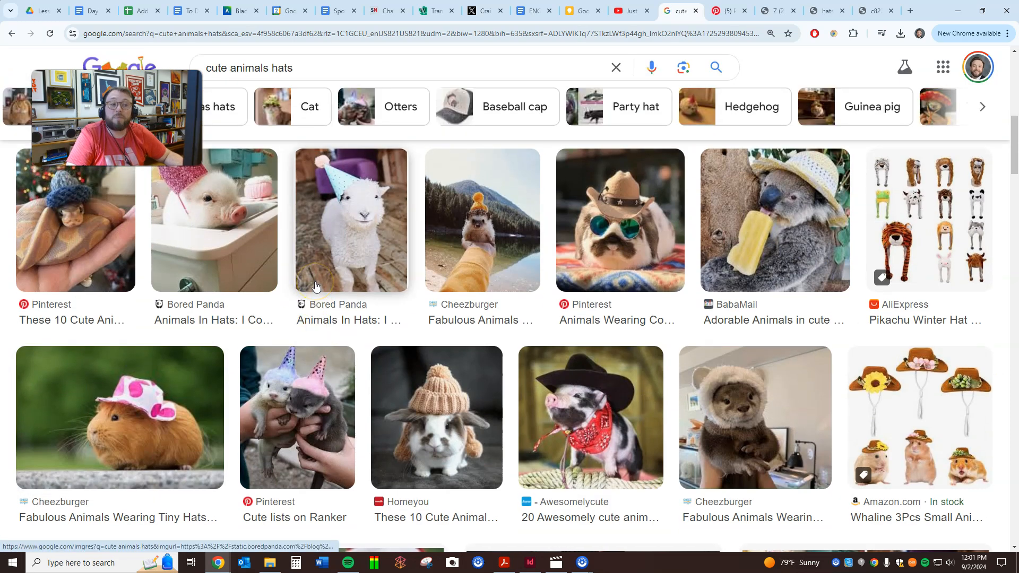
pyautogui.click(344, 195)
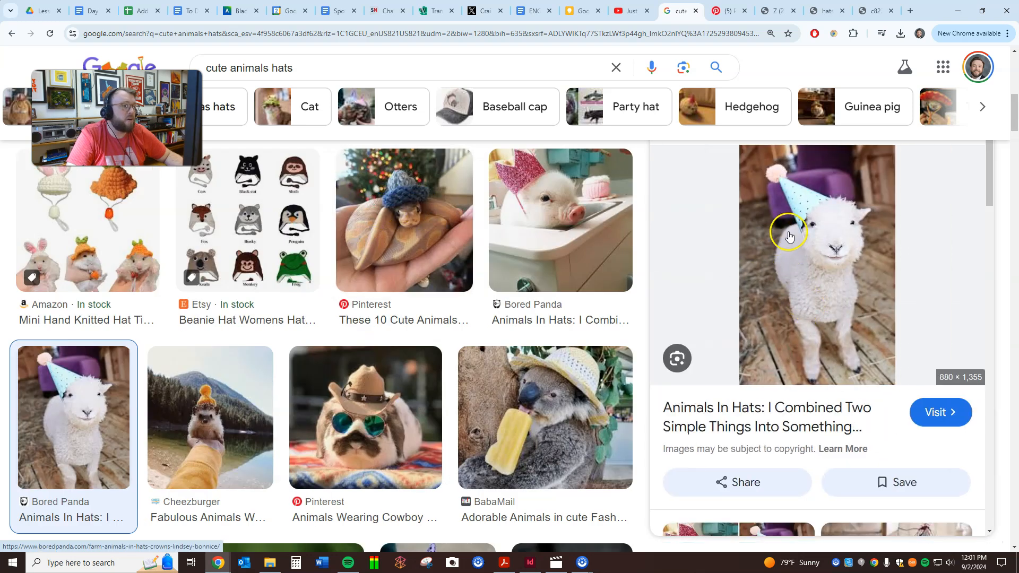
pyautogui.rightClick(802, 254)
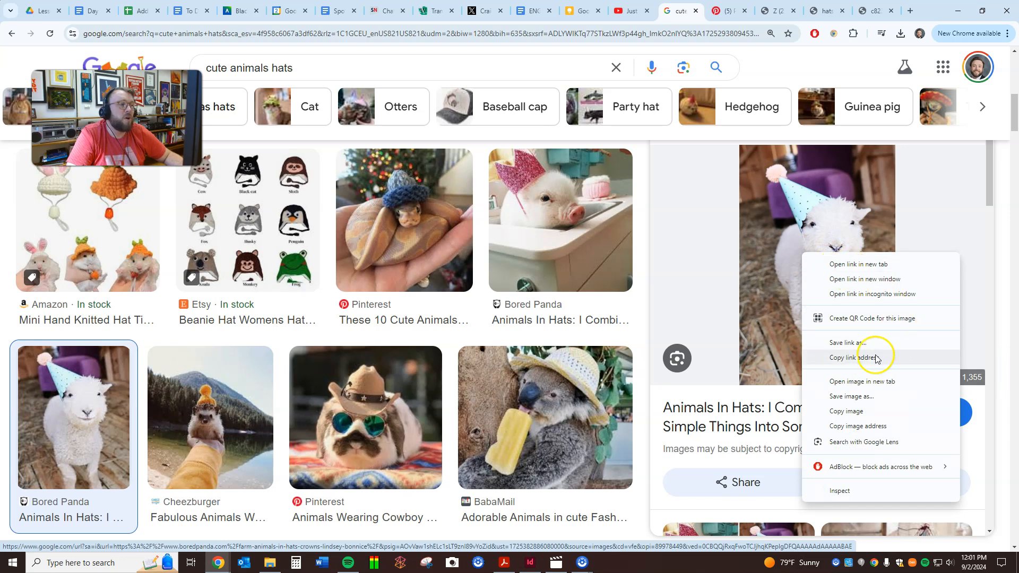
pyautogui.click(862, 382)
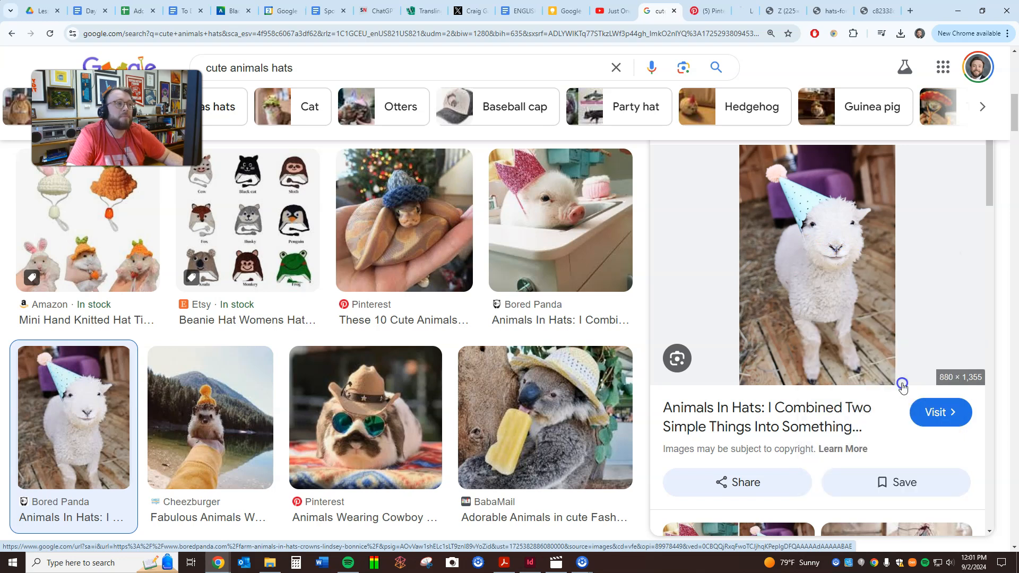
# Close the Pinterest "Too Many Cats in Hats!" page and return to the image search results
pyautogui.click(740, 11)
pyautogui.click(714, 16)
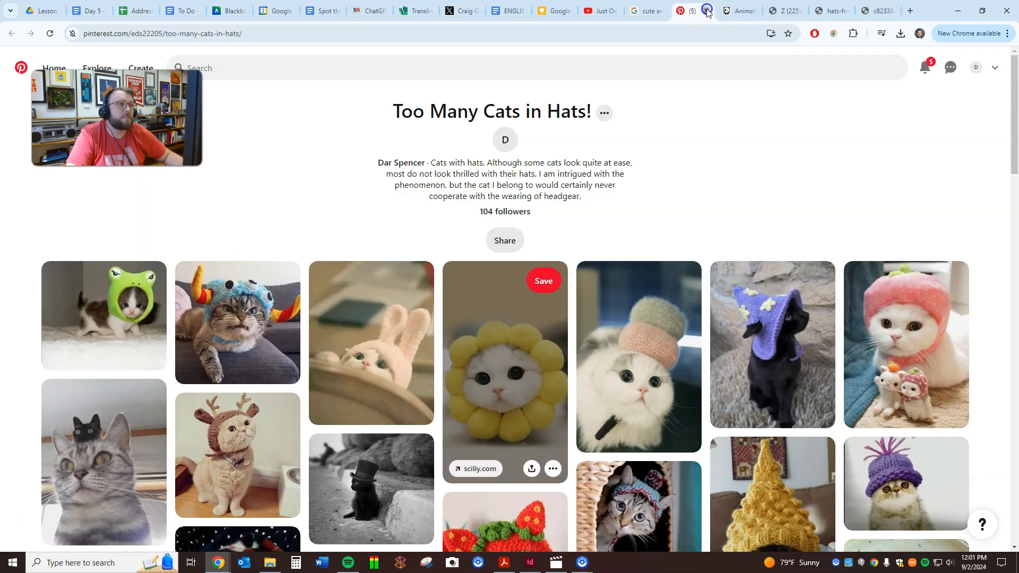
pyautogui.click(707, 10)
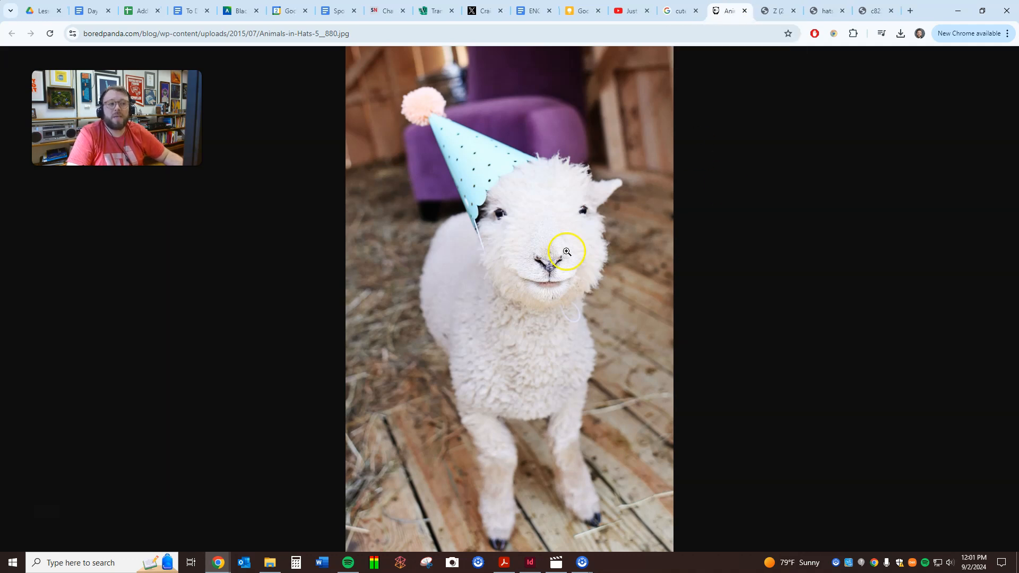
pyautogui.click(681, 10)
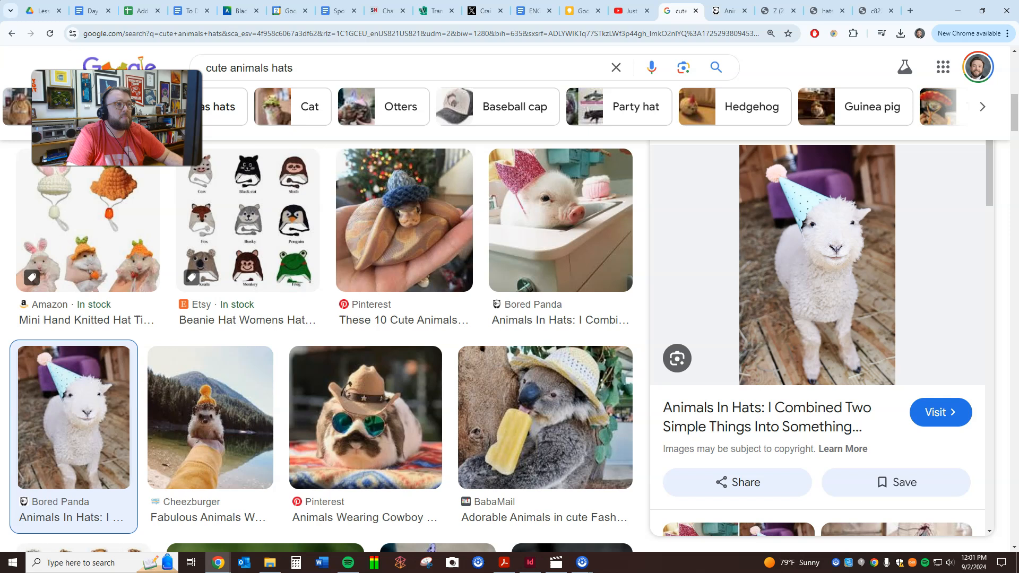
# Open the image of the piglet wearing a pink glitter crown in a new tab
pyautogui.click(568, 205)
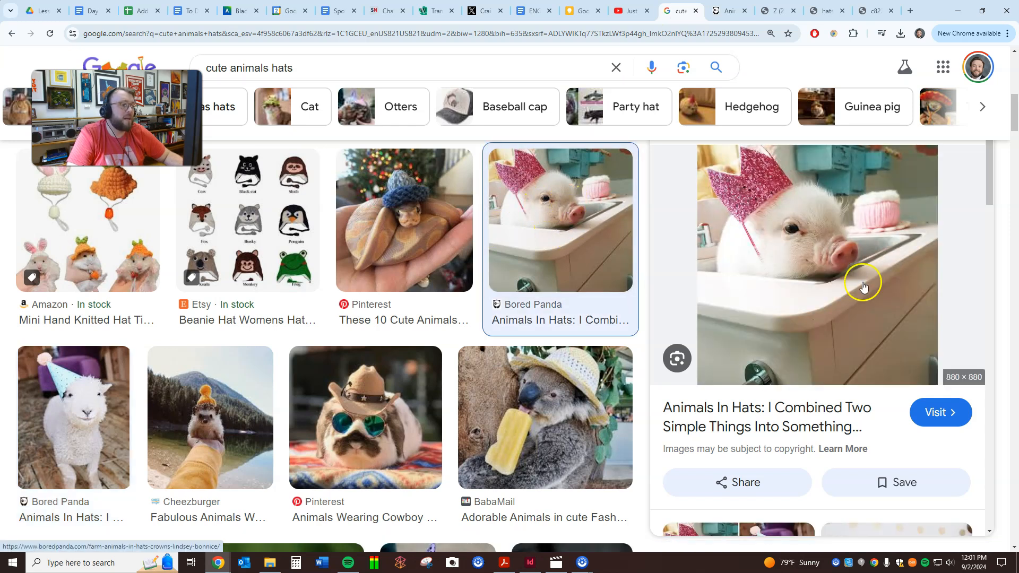
pyautogui.rightClick(770, 228)
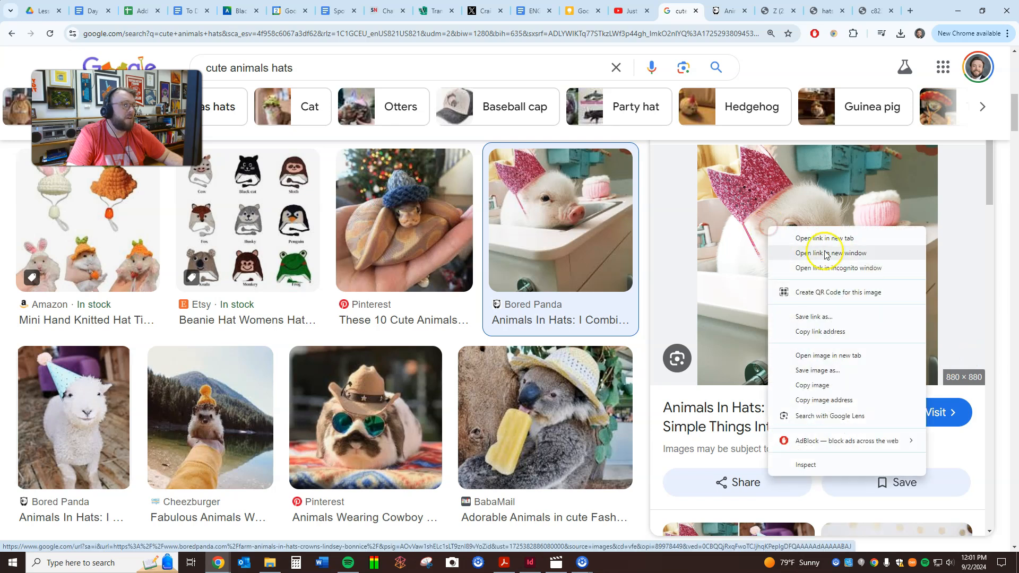
pyautogui.click(847, 356)
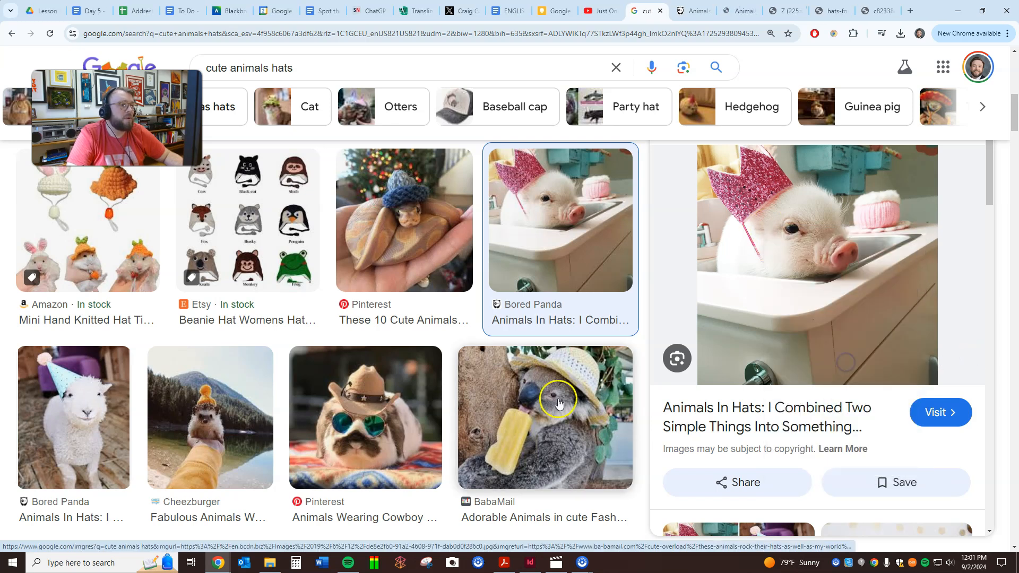
# Open the image of the rabbit in a cowboy hat and sunglasses in a new tab and view it
pyautogui.scroll(-1, 241, 323)
pyautogui.scroll(-1, 242, 323)
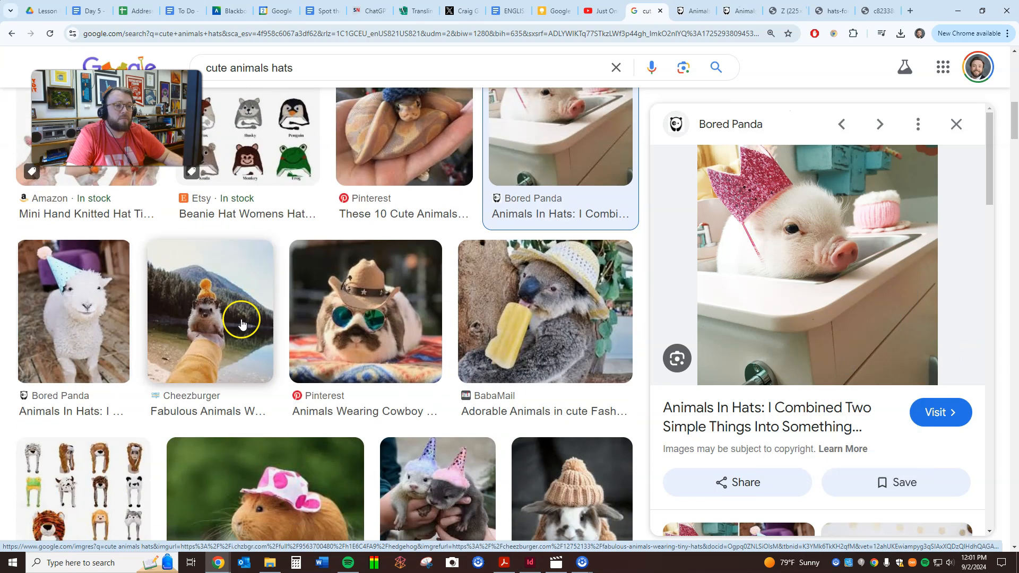
pyautogui.click(370, 313)
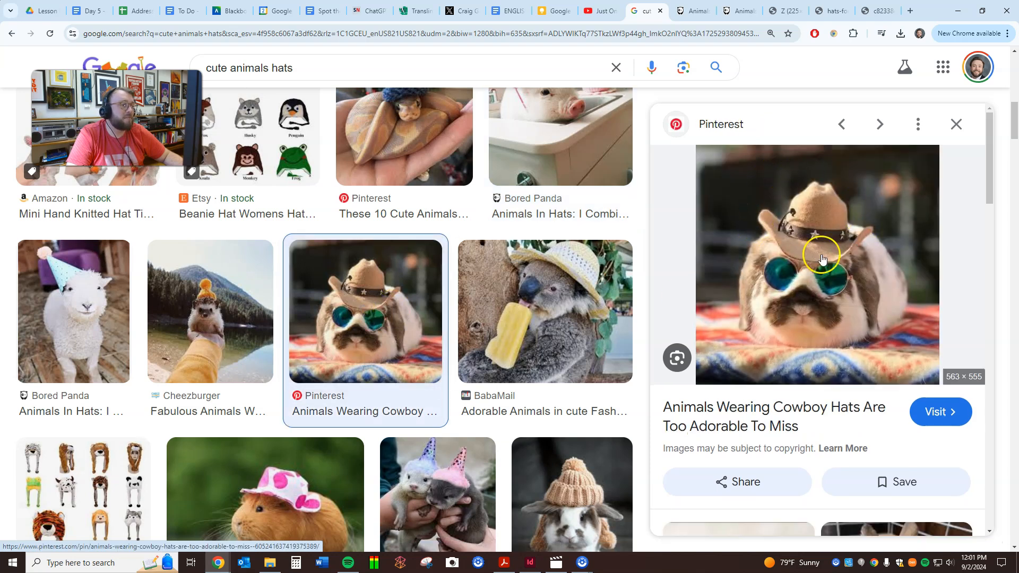
pyautogui.rightClick(782, 242)
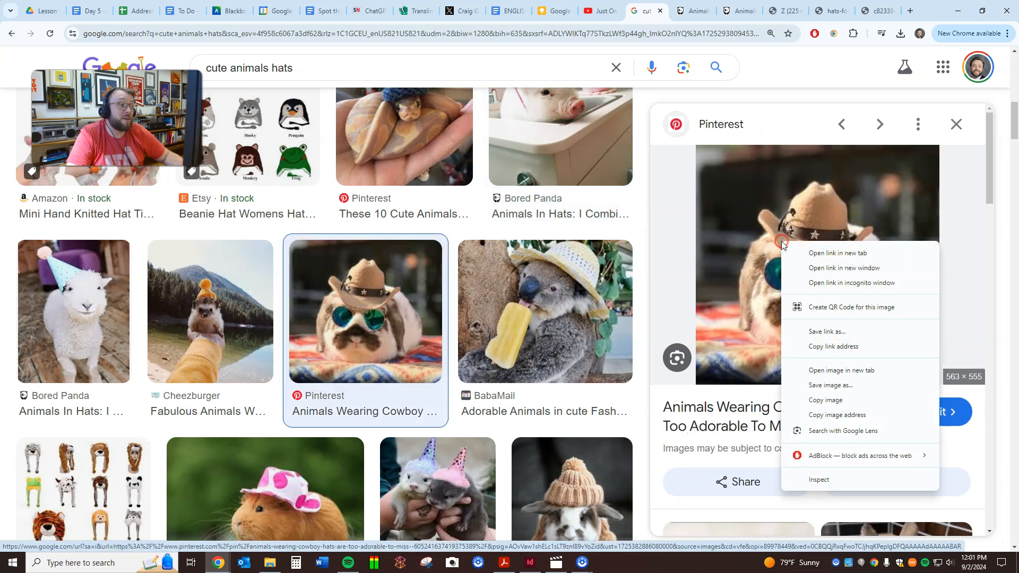
pyautogui.click(868, 371)
pyautogui.click(745, 10)
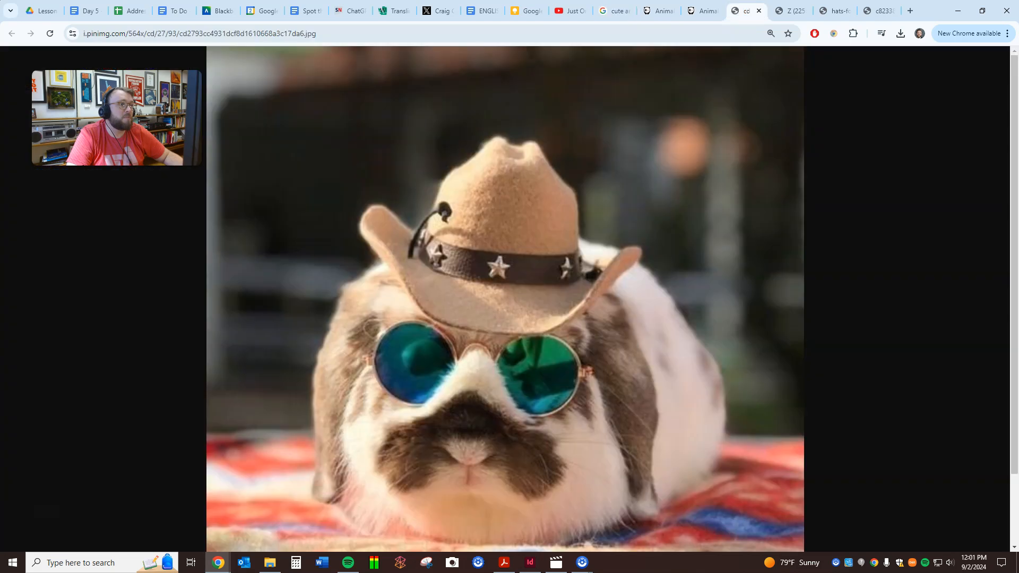
# Close the three old cat picture tabs that follow the rabbit image
pyautogui.click(780, 12)
pyautogui.click(803, 12)
pyautogui.click(803, 12)
pyautogui.click(803, 12)
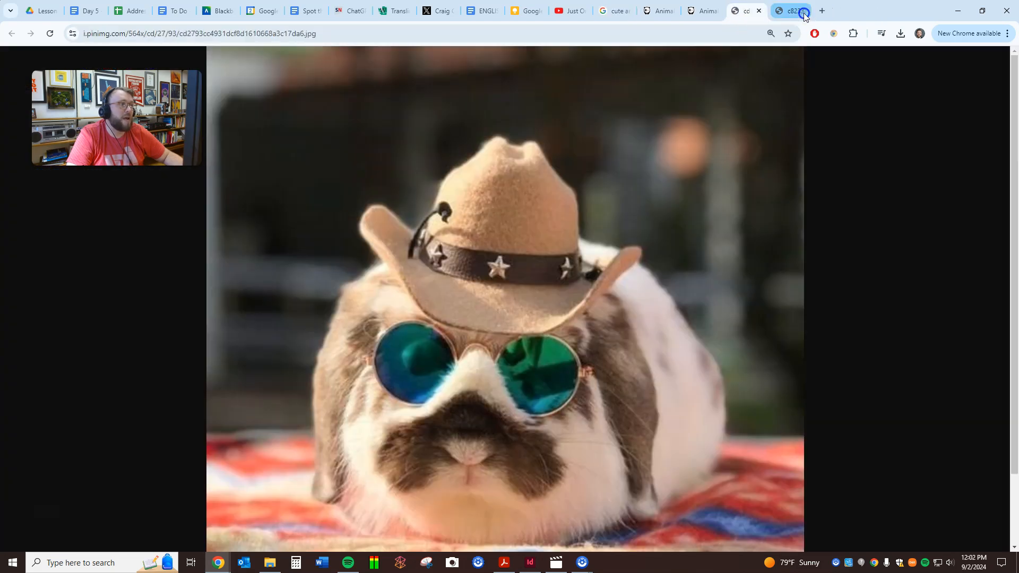
# Save the full-size lamb image to the Downloads folder as Animals-in-Hats-5__880.jpg
pyautogui.click(741, 11)
pyautogui.click(697, 11)
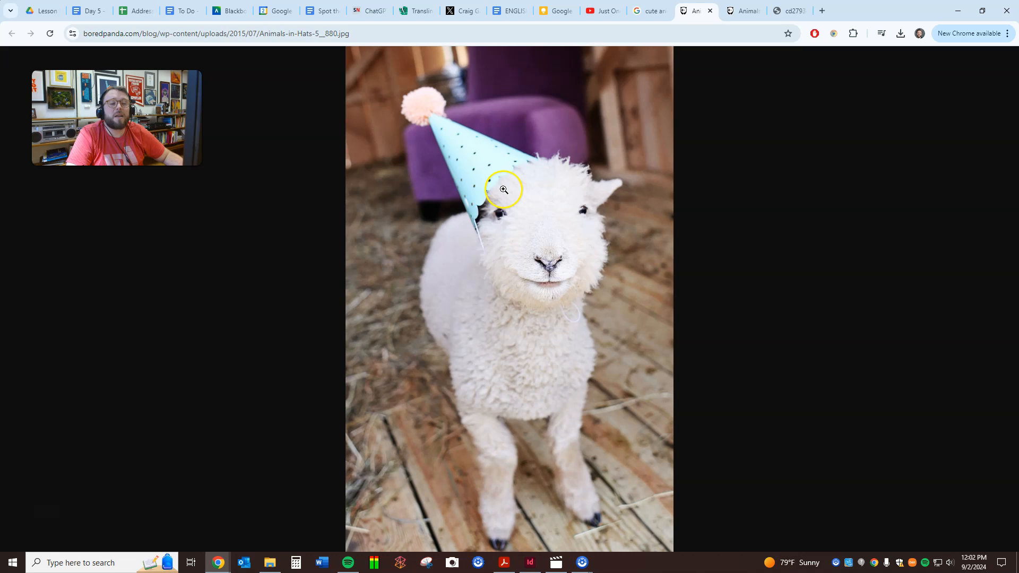
pyautogui.rightClick(404, 160)
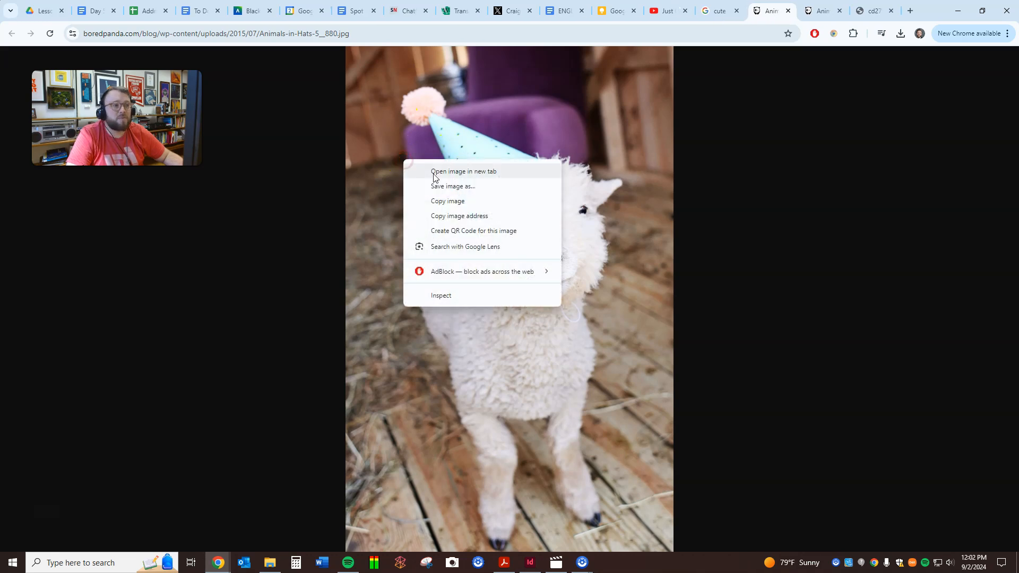
pyautogui.click(475, 186)
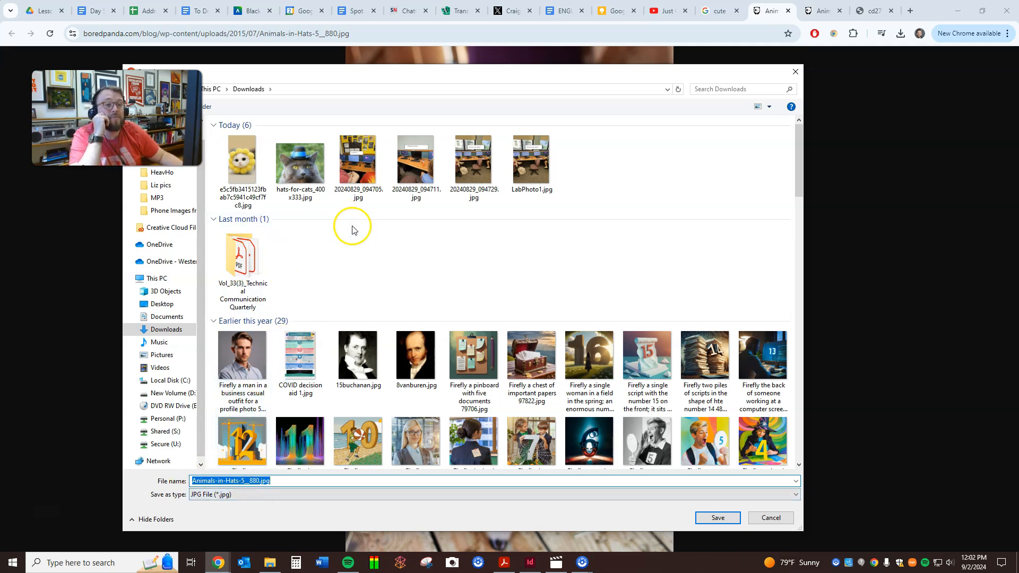
pyautogui.click(722, 519)
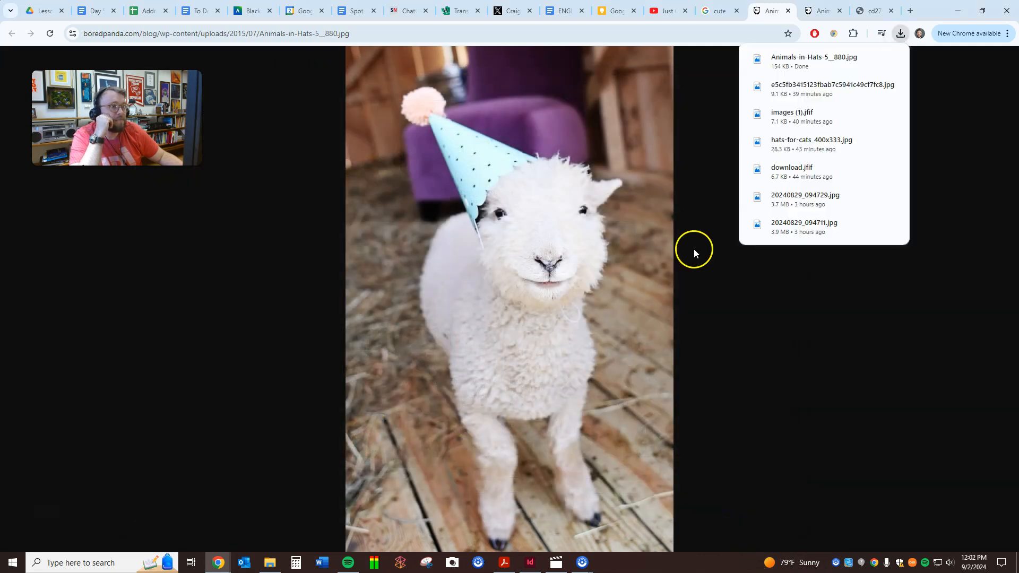
# View the piglet and rabbit images in their browser tabs
pyautogui.click(820, 11)
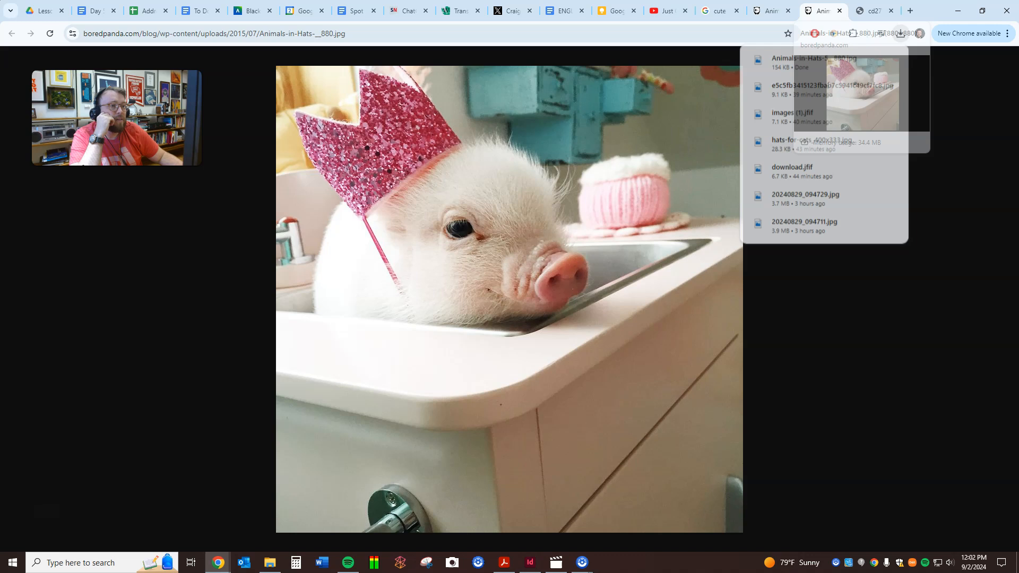
pyautogui.hotkey('ctrl', 'Tab')
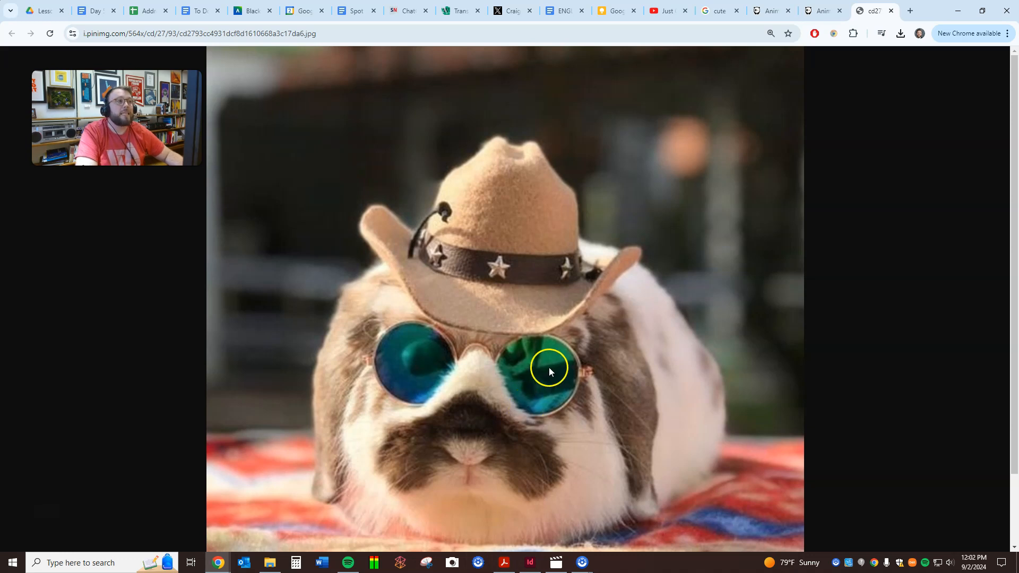
# Switch to InDesign and load Animals-in-Hats-5__880.jpg from the Downloads folder with the Place command
pyautogui.click(530, 562)
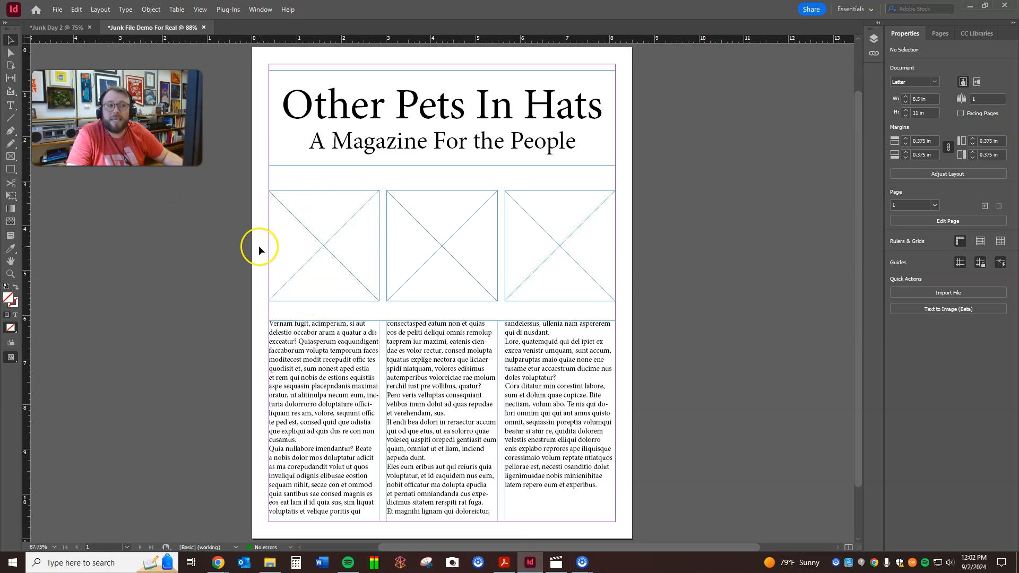
pyautogui.click(58, 9)
pyautogui.moveTo(138, 109); pyautogui.dragTo(659, 97)
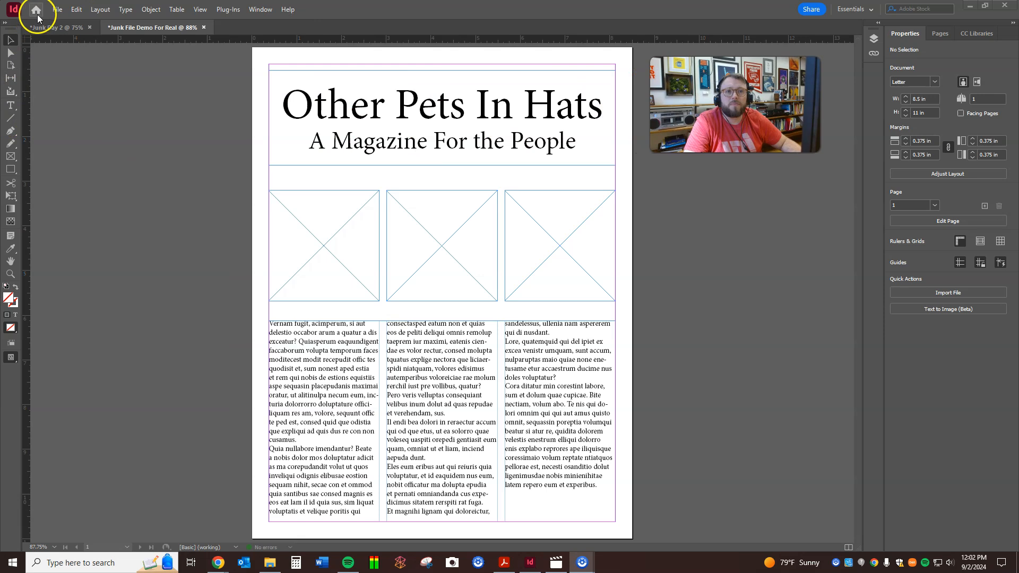
pyautogui.click(57, 9)
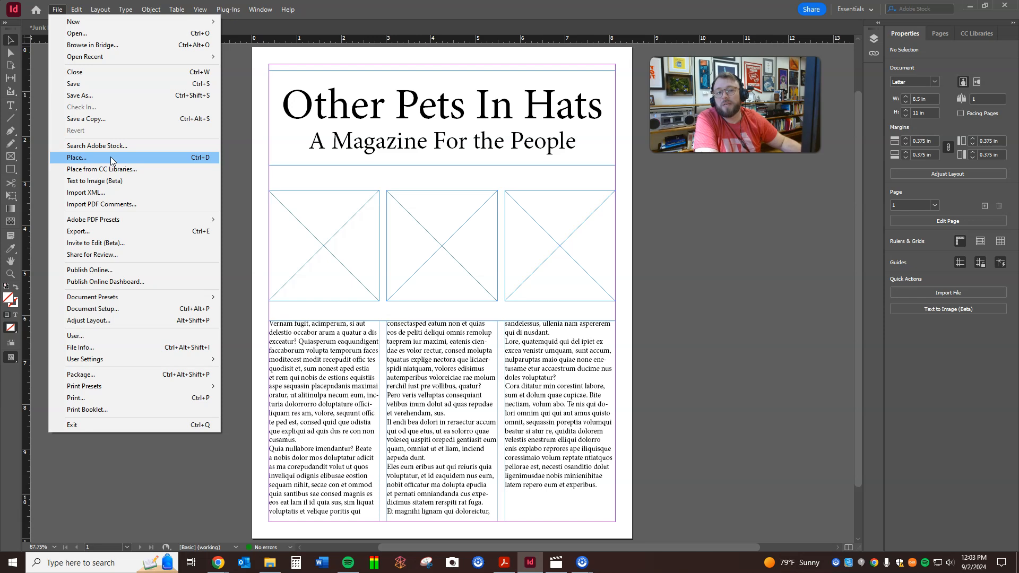
pyautogui.click(111, 160)
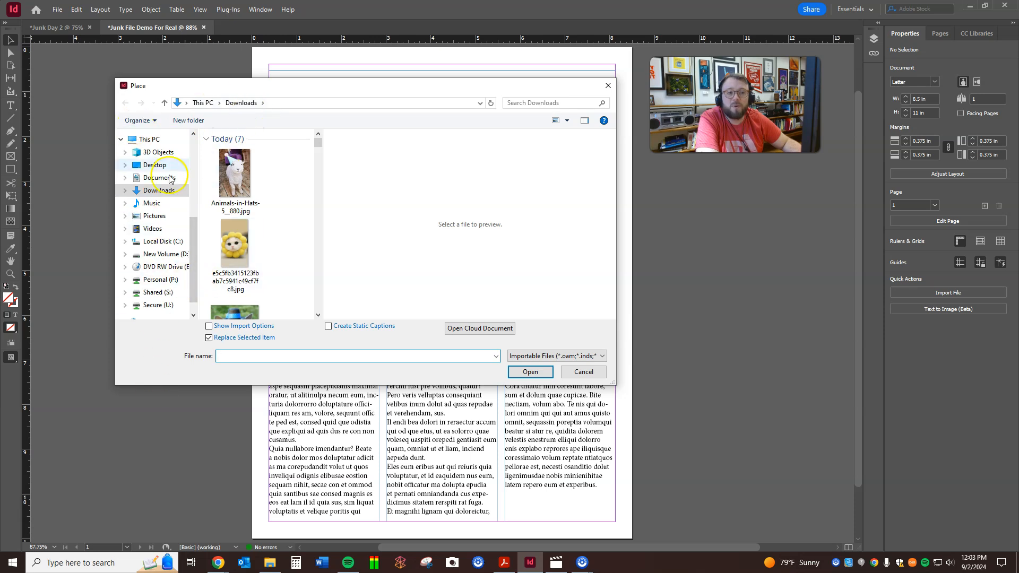
pyautogui.click(252, 176)
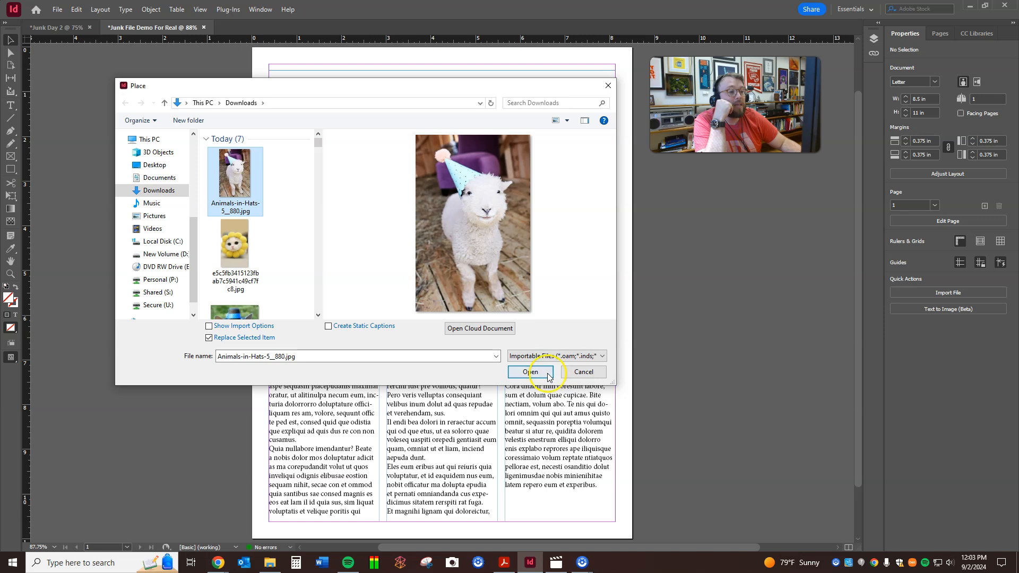
pyautogui.click(530, 373)
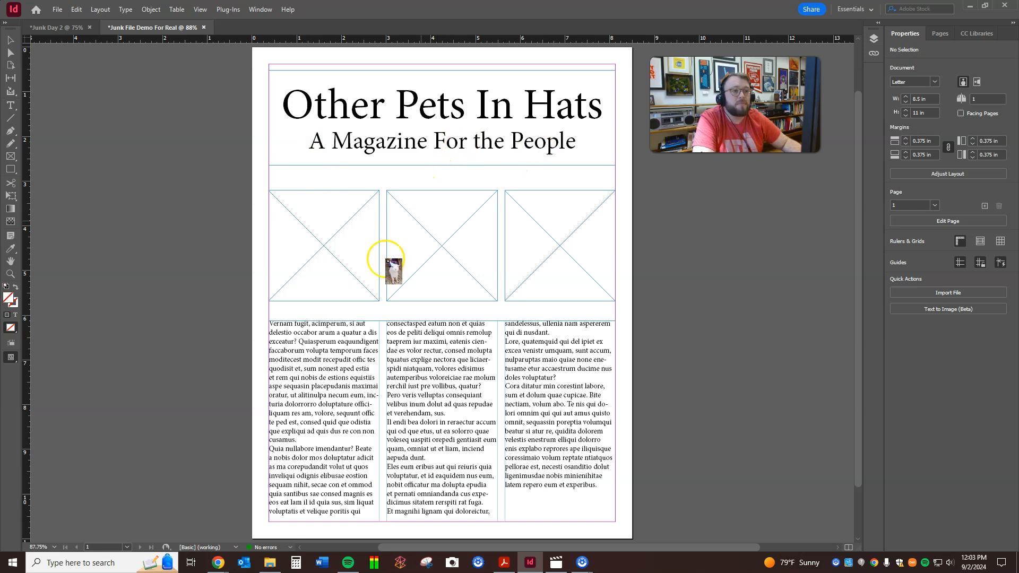
# Try placing the lamb image loose on the page and cropping it over the first picture frame, and undo back to the loaded image
pyautogui.click(328, 212)
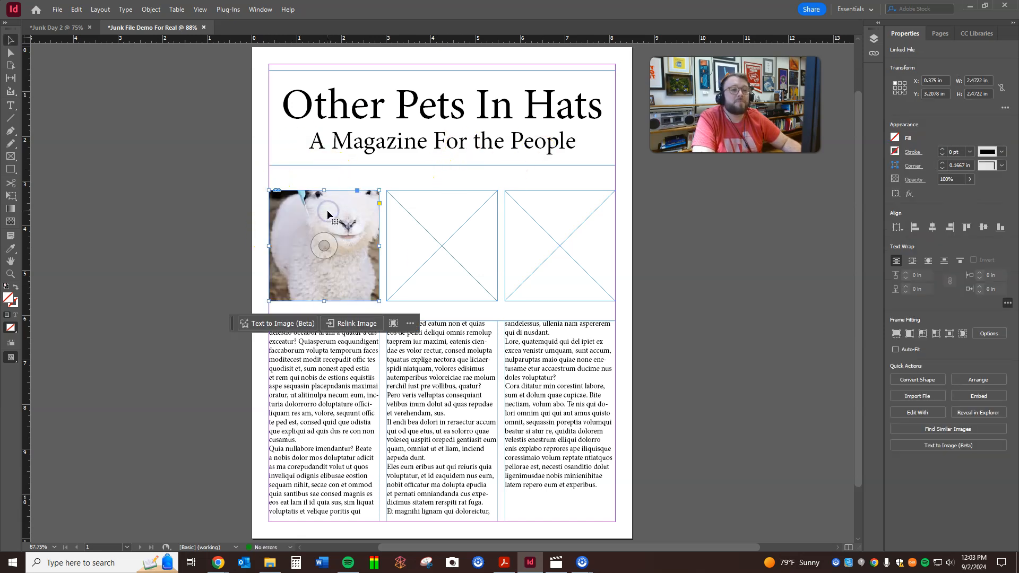
pyautogui.hotkey('ctrl', 'z')
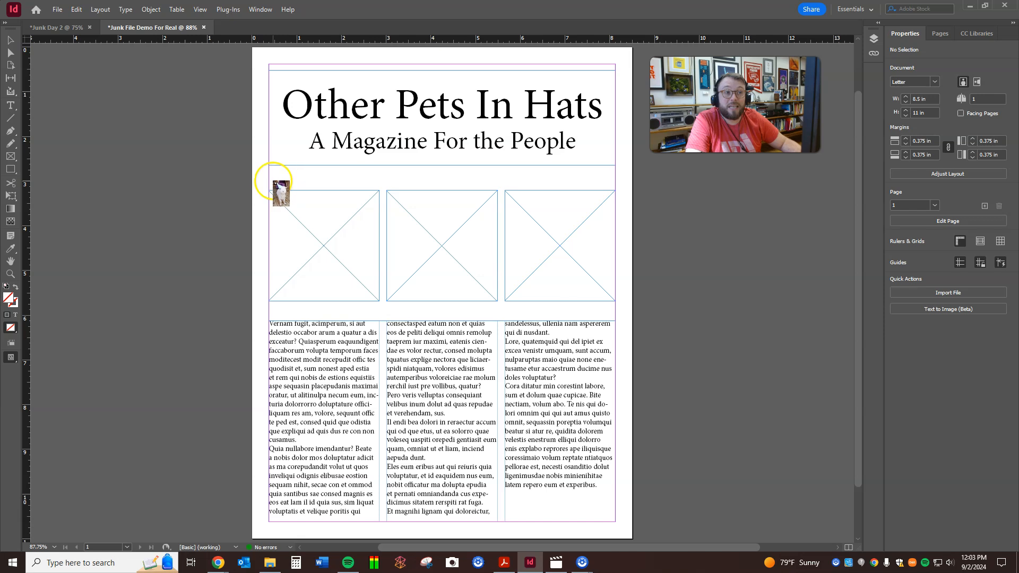
pyautogui.click(275, 175)
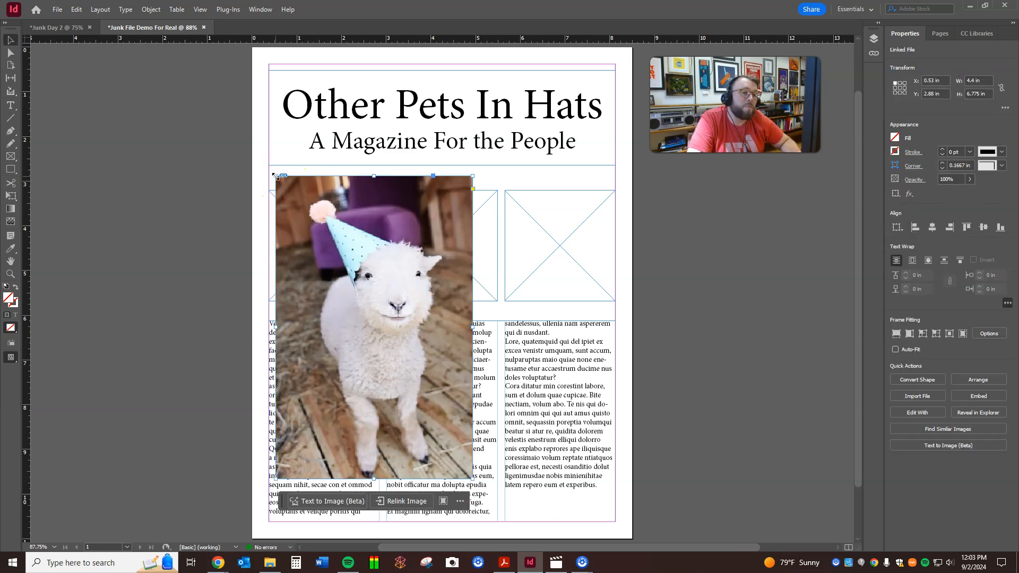
pyautogui.moveTo(437, 356); pyautogui.dragTo(394, 319)
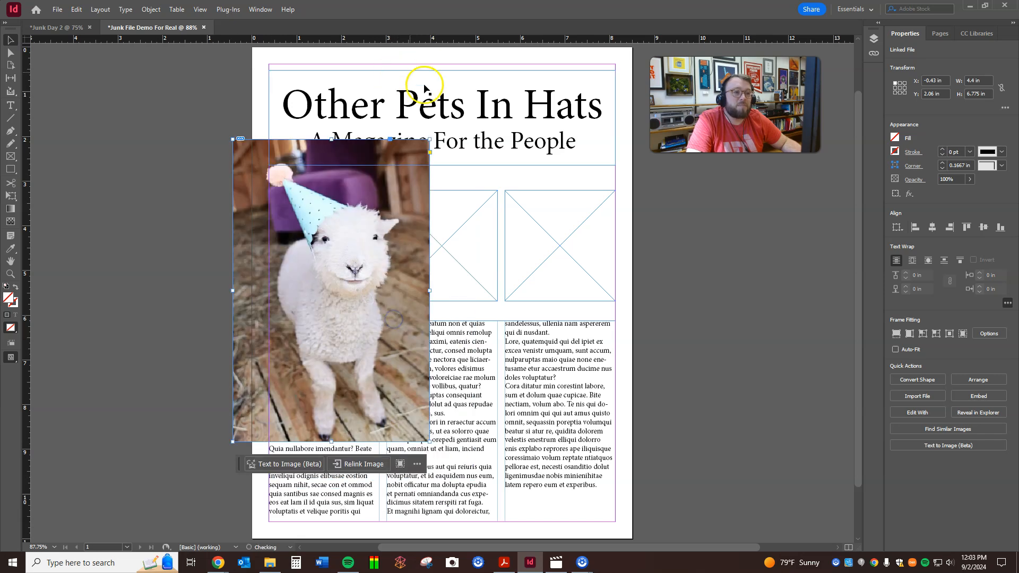
pyautogui.moveTo(430, 137); pyautogui.dragTo(379, 213)
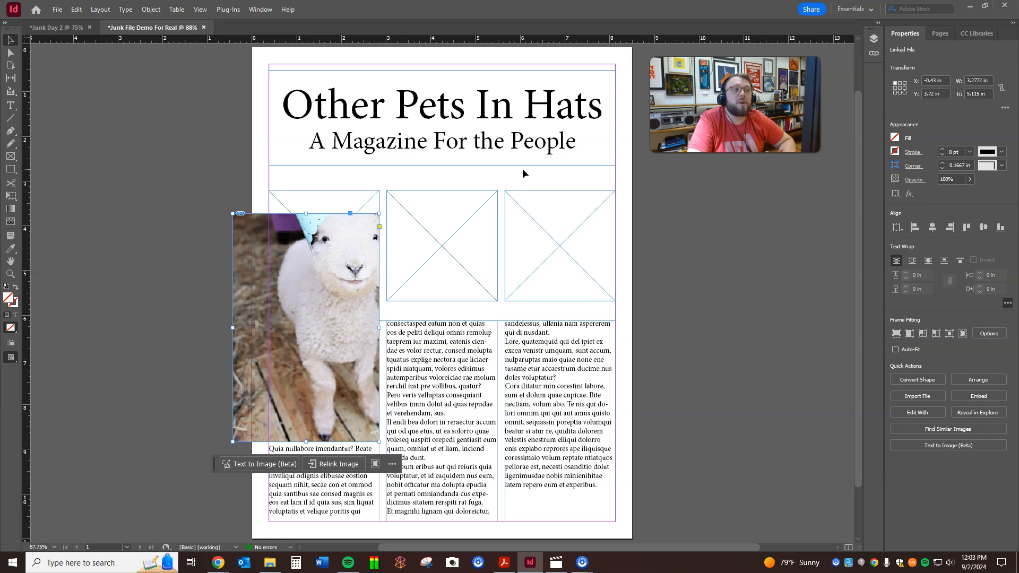
pyautogui.hotkey('ctrl', 'z')
pyautogui.hotkey('ctrl', 'z')
pyautogui.hotkey('ctrl', 'z')
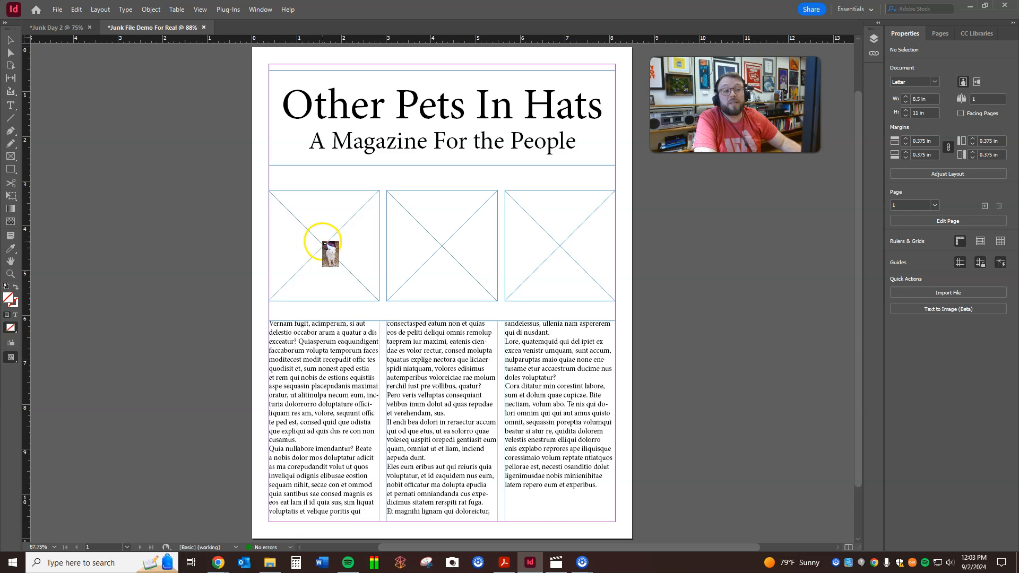
# Place the loaded lamb image into the first picture frame
pyautogui.click(327, 245)
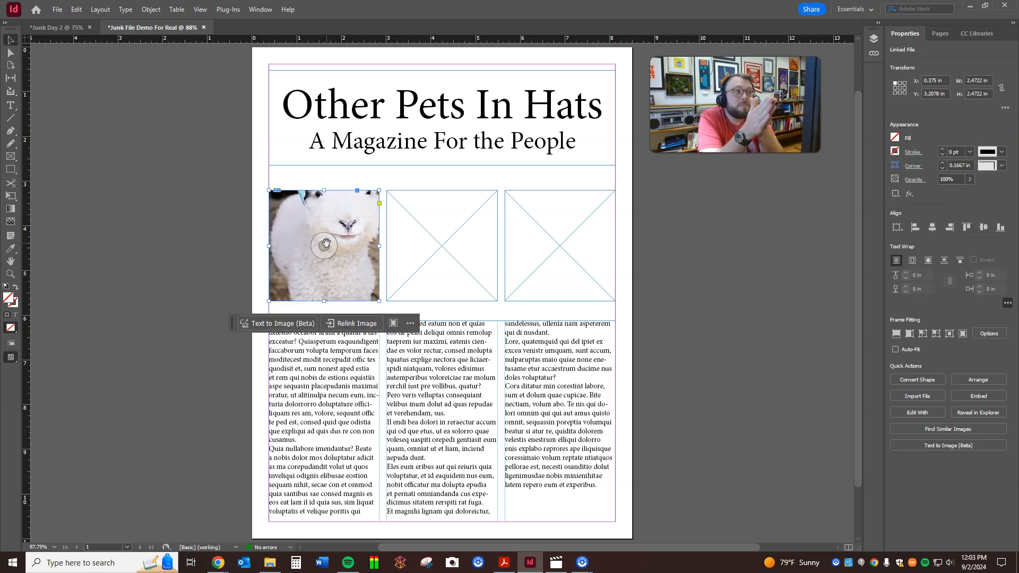
pyautogui.click(668, 283)
# Switch to Chrome and copy the image of the piglet wearing the pink glitter crown
pyautogui.hotkey('alt', 'Tab')
pyautogui.hotkey('alt', 'Tab')
pyautogui.click(821, 11)
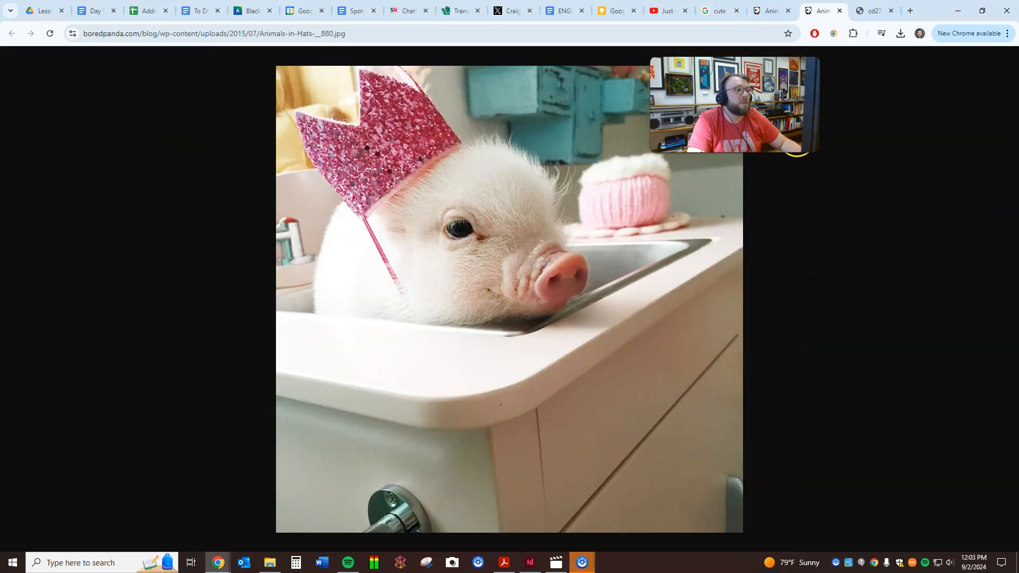
pyautogui.rightClick(477, 225)
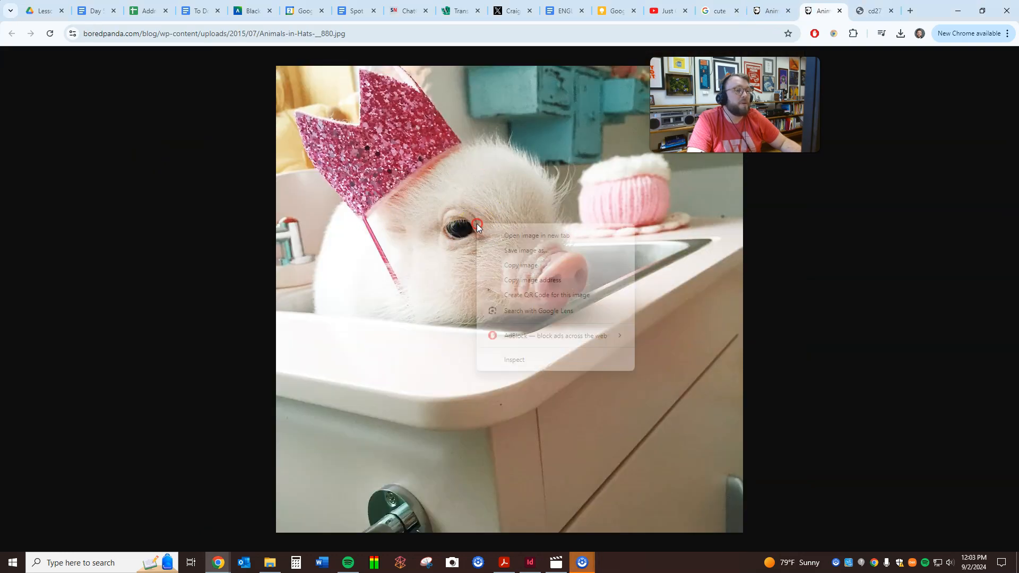
pyautogui.click(541, 267)
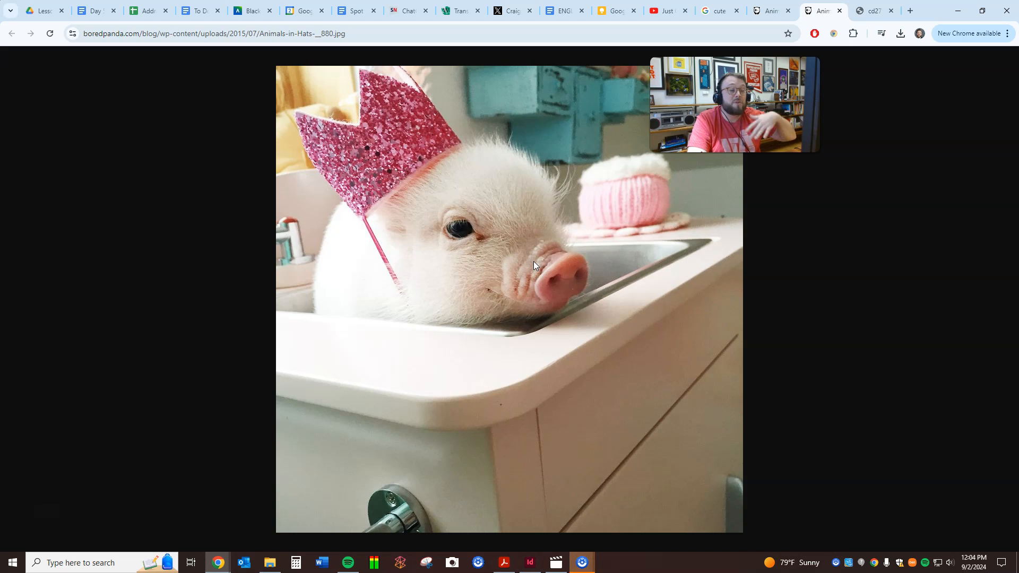
# Switch to InDesign and use Paste Into to put the copied piglet image inside the middle picture frame
pyautogui.hotkey('alt', 'Tab')
pyautogui.click(439, 228)
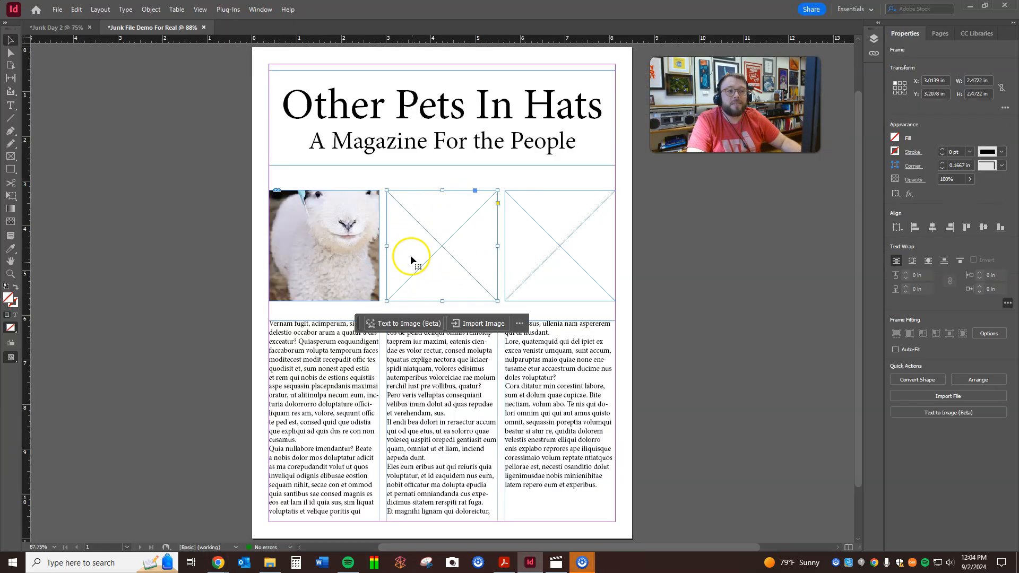
pyautogui.rightClick(445, 246)
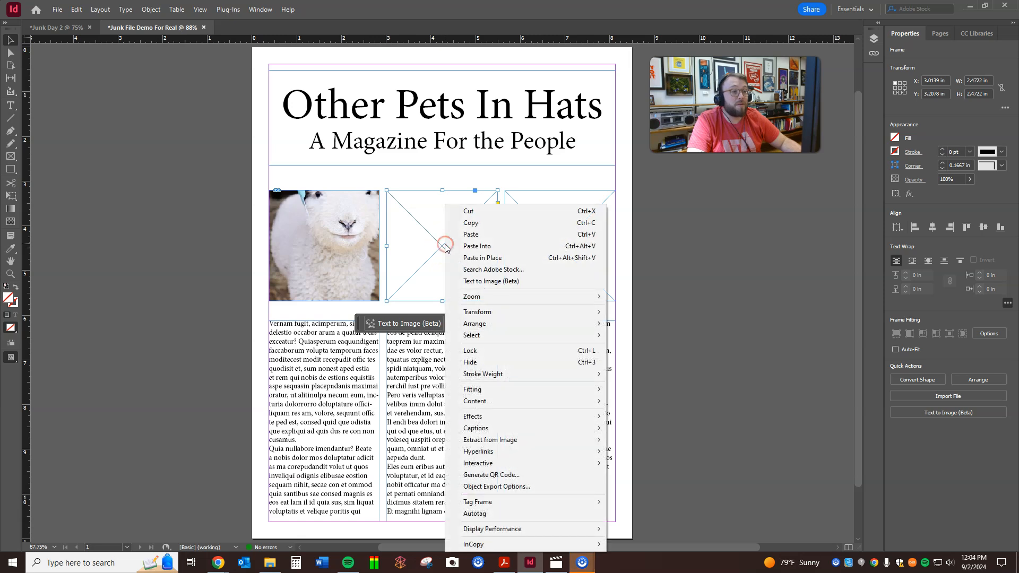
pyautogui.click(477, 247)
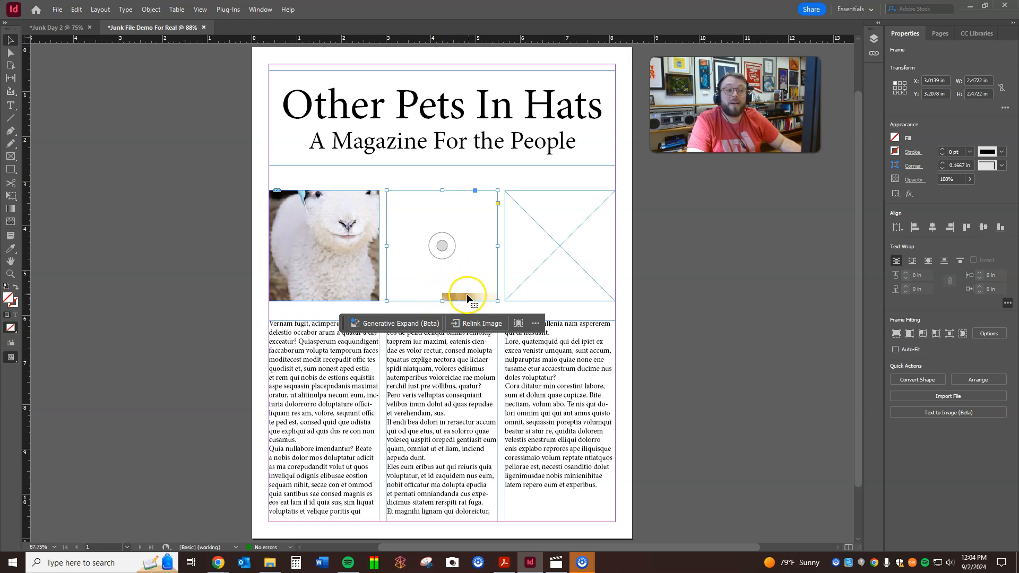
# Switch to Chrome and copy the image of the rabbit in the cowboy hat and sunglasses
pyautogui.hotkey('alt', 'Tab')
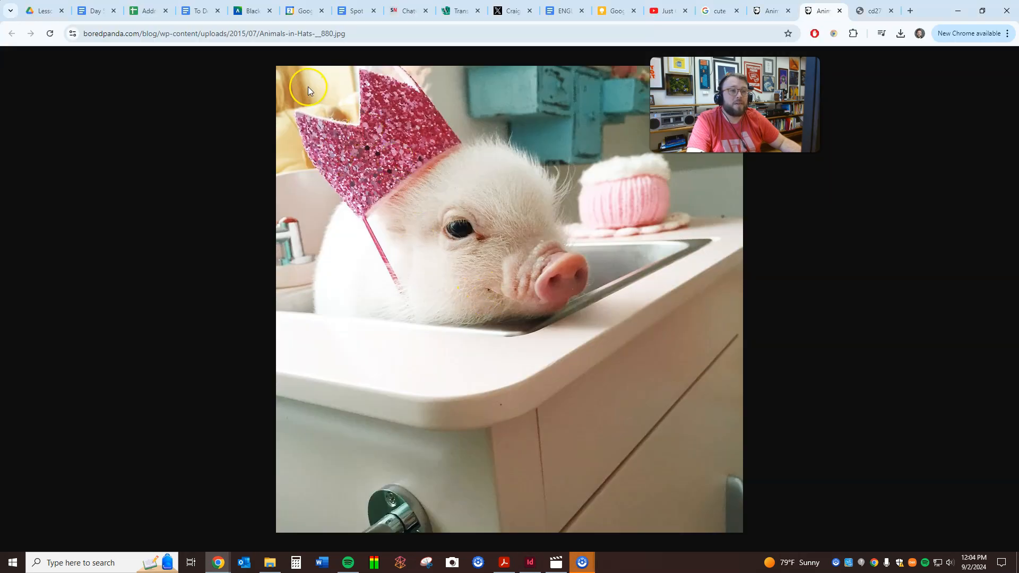
pyautogui.hotkey('alt', 'Tab')
pyautogui.hotkey('alt', 'Tab')
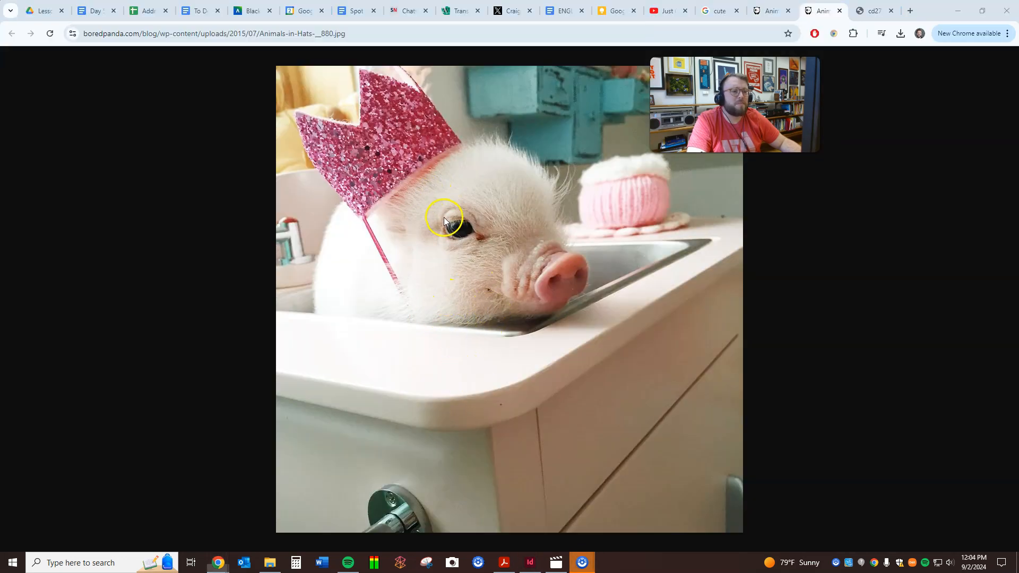
pyautogui.hotkey('alt', 'Tab')
pyautogui.hotkey('alt', 'Tab')
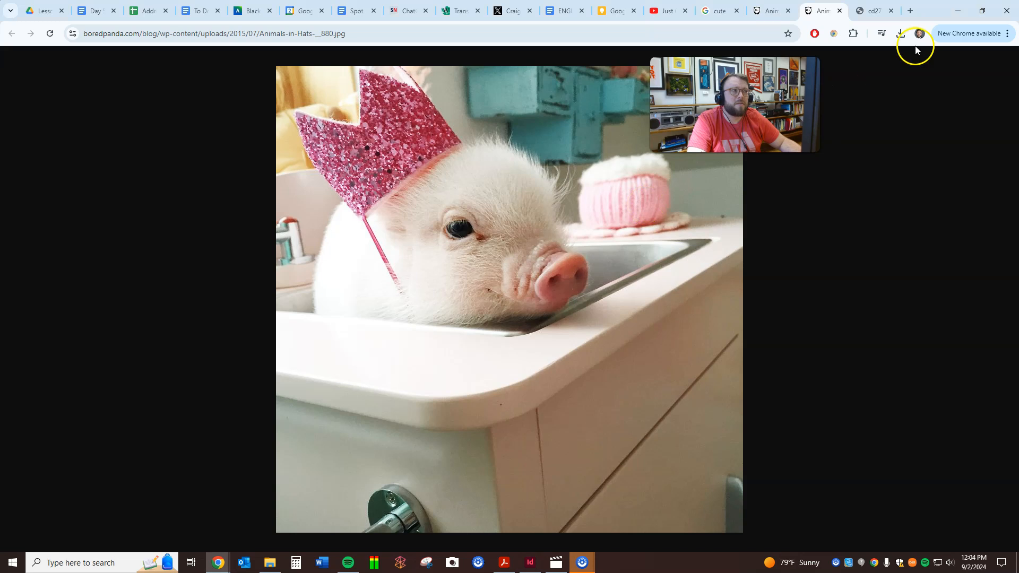
pyautogui.click(875, 9)
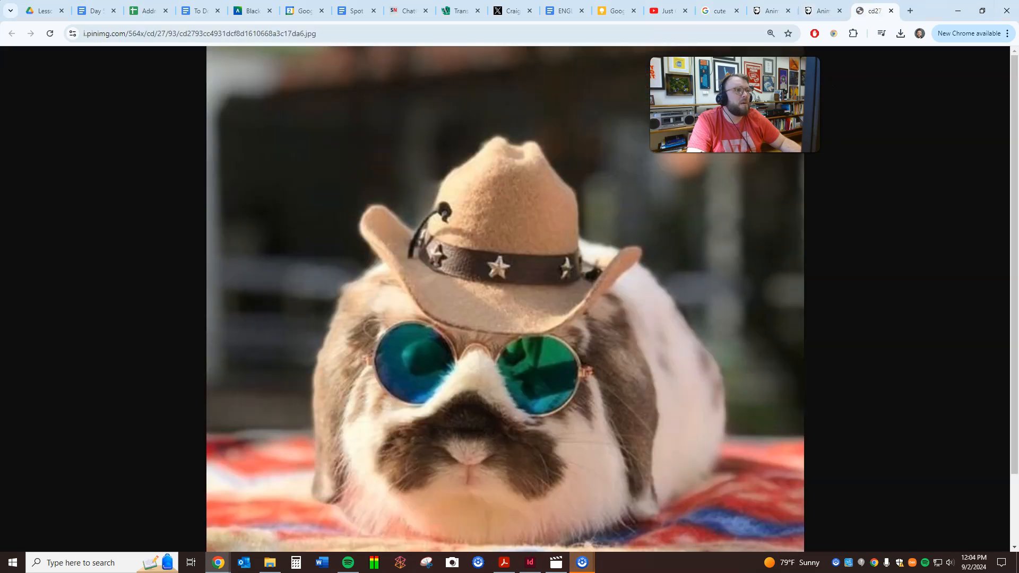
pyautogui.rightClick(475, 220)
pyautogui.click(510, 261)
# Switch to InDesign and use Paste Into to put the copied rabbit image inside the third picture frame
pyautogui.hotkey('alt', 'Tab')
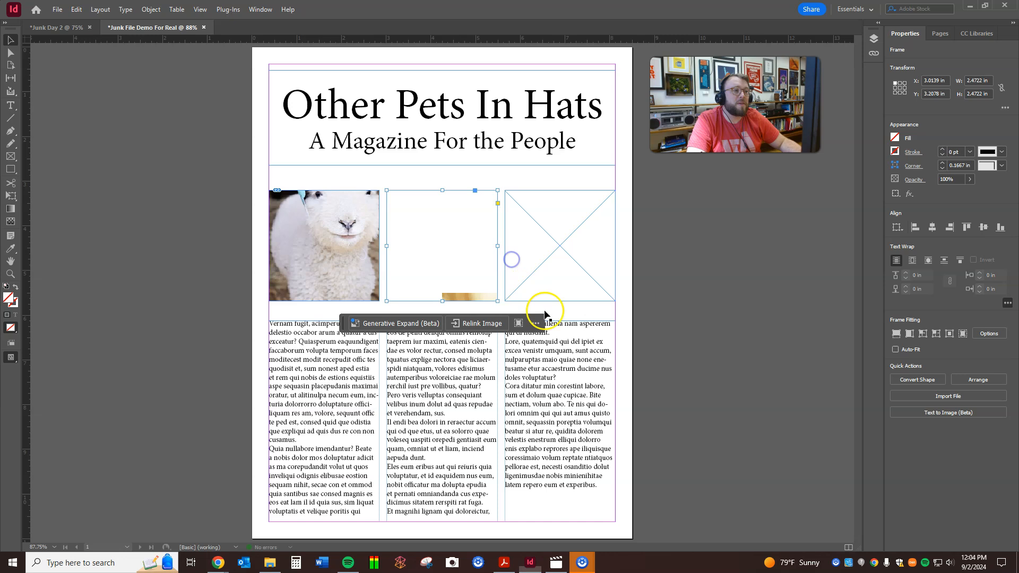
pyautogui.click(547, 245)
pyautogui.rightClick(556, 244)
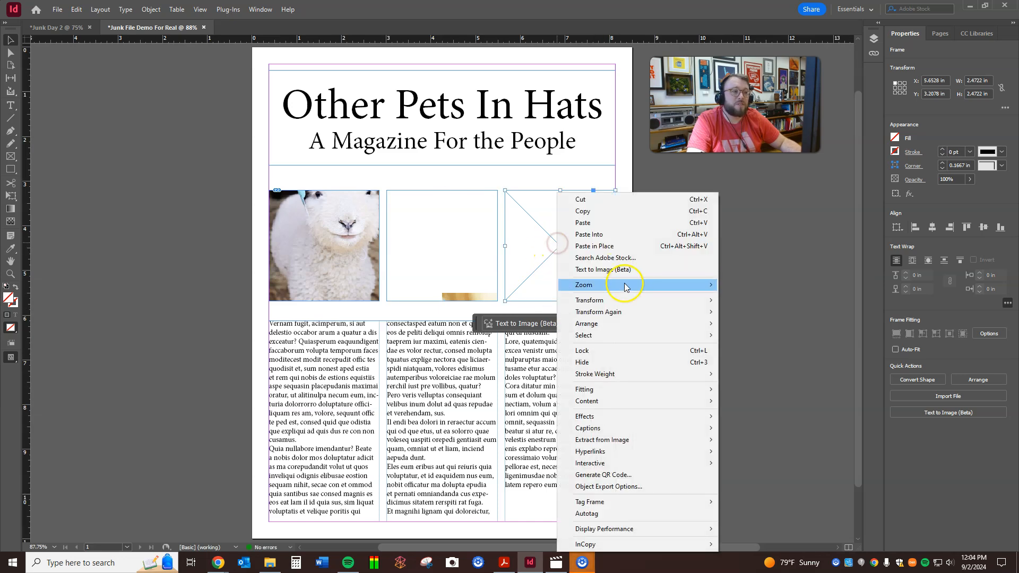
pyautogui.click(625, 234)
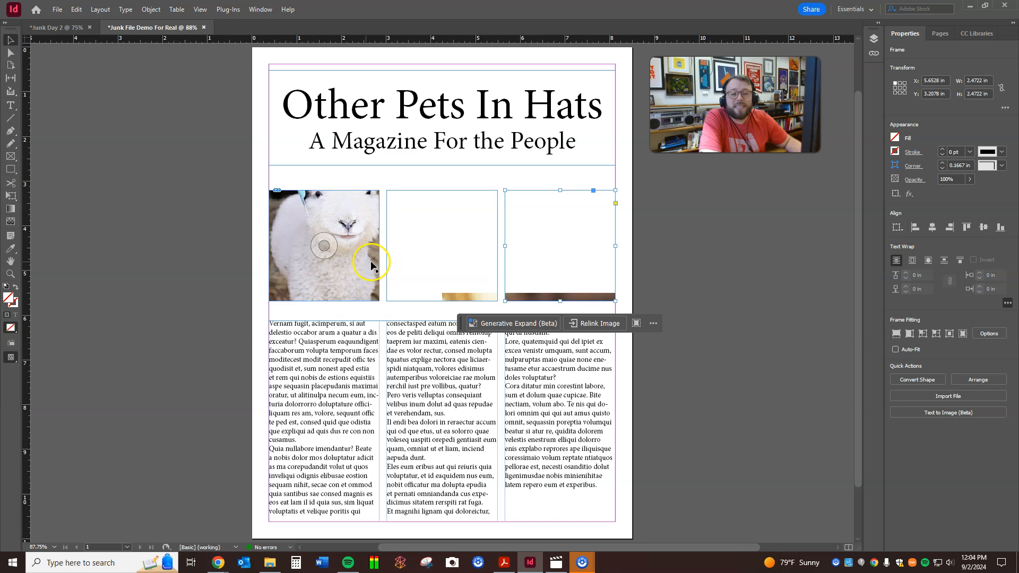
# Try moving the lamb frame toward the third column and the piglet frame into the first, and undo both moves
pyautogui.click(322, 247)
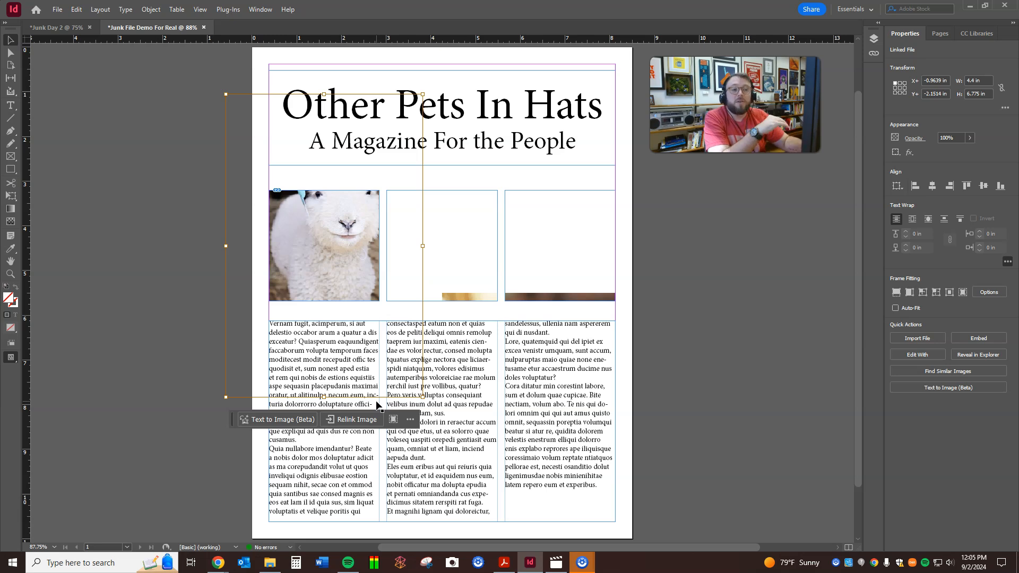
pyautogui.click(182, 204)
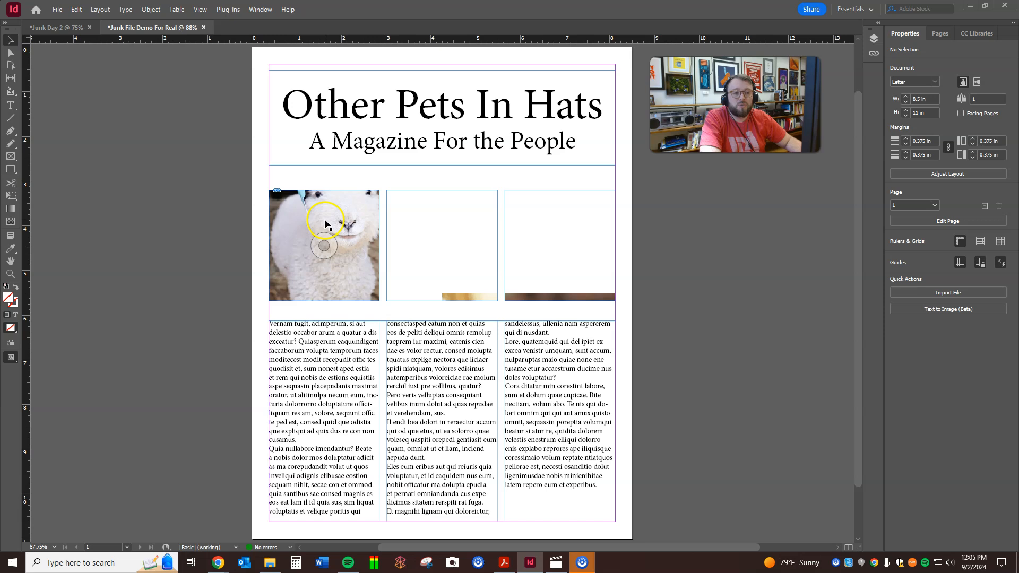
pyautogui.click(366, 236)
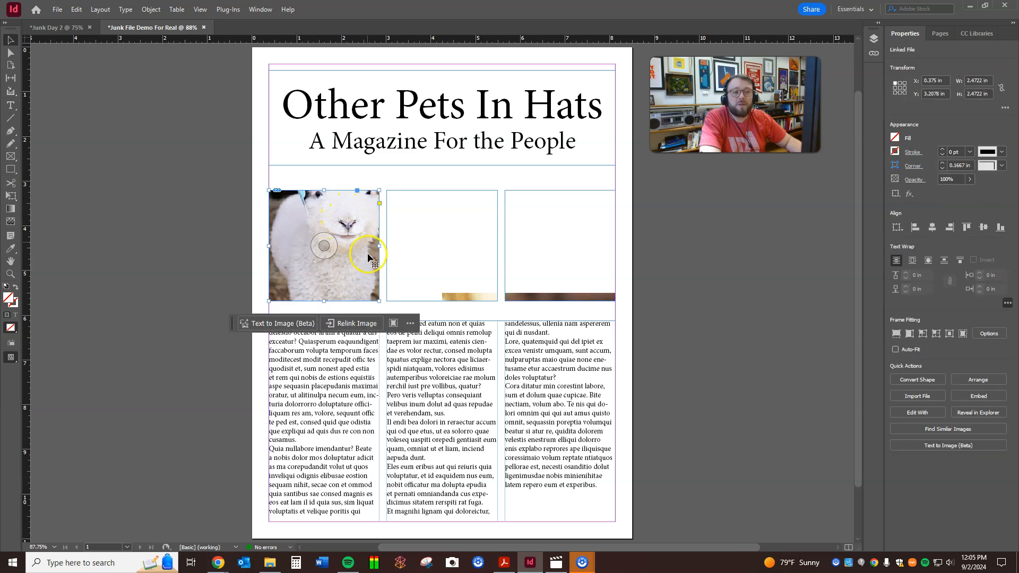
pyautogui.moveTo(359, 198); pyautogui.dragTo(524, 206)
pyautogui.moveTo(407, 205); pyautogui.dragTo(297, 195)
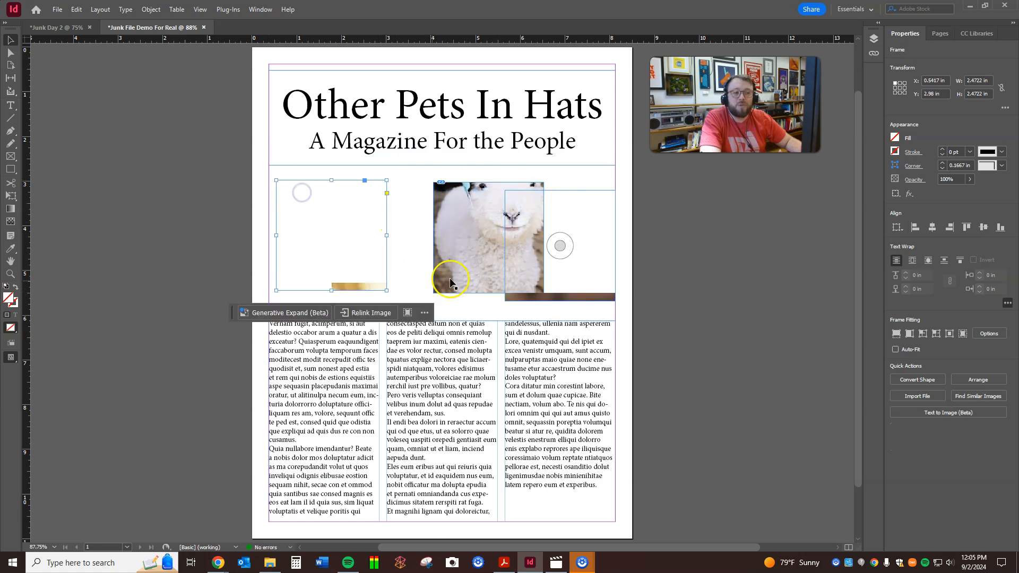
pyautogui.hotkey('ctrl', 'z')
pyautogui.hotkey('ctrl', 'z')
pyautogui.hotkey('ctrl', 'z')
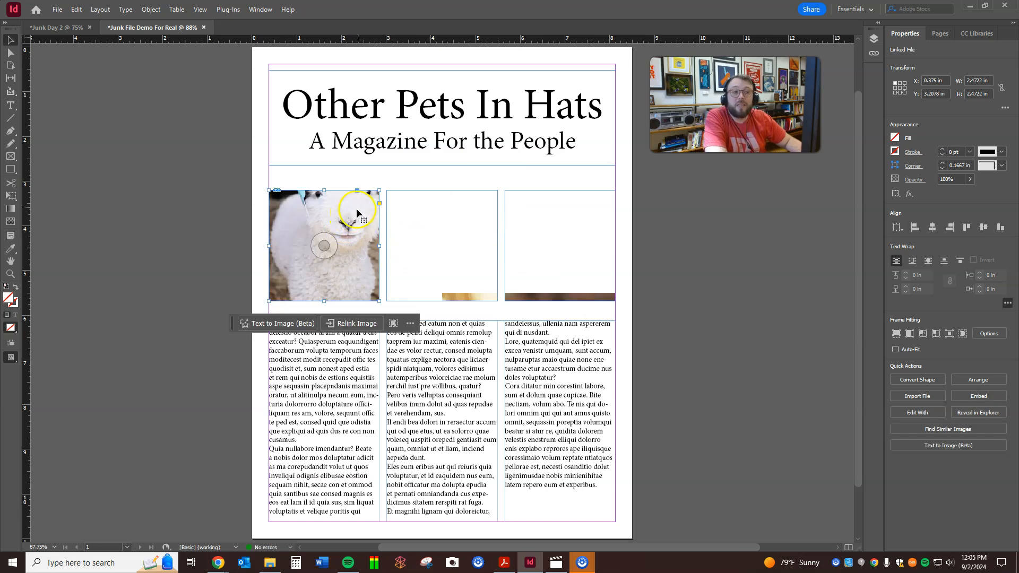
# Select the lamb image inside the first frame with the Direct Selection tool and apply Fill Frame Proportionally fitting
pyautogui.click(325, 246)
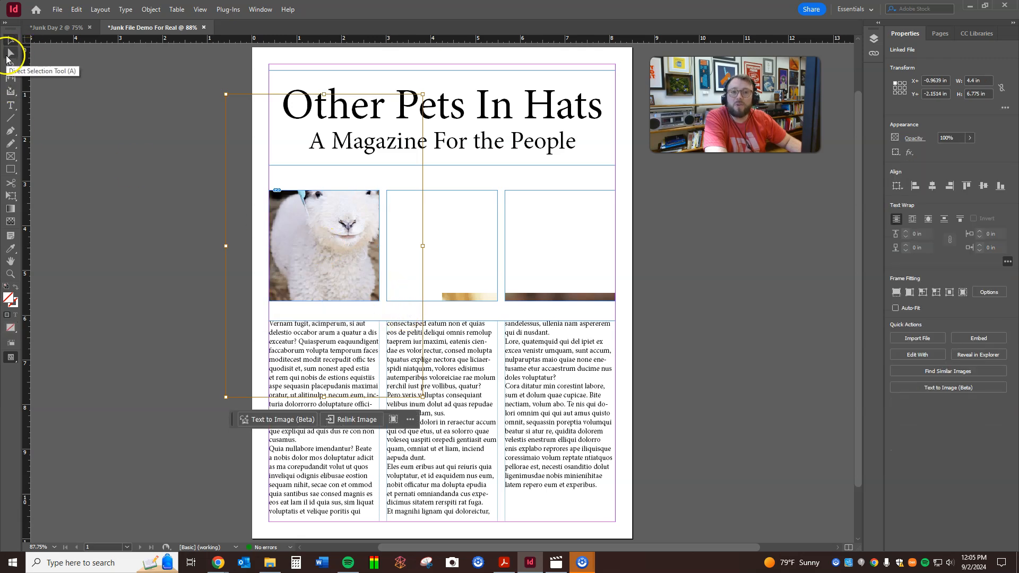
pyautogui.click(98, 153)
pyautogui.click(11, 53)
pyautogui.click(330, 220)
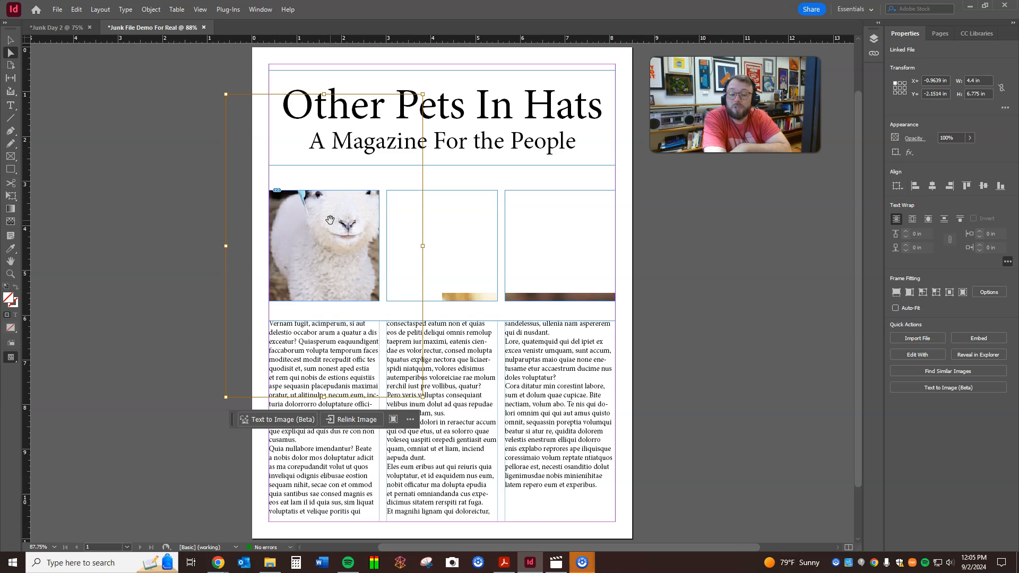
pyautogui.click(338, 223)
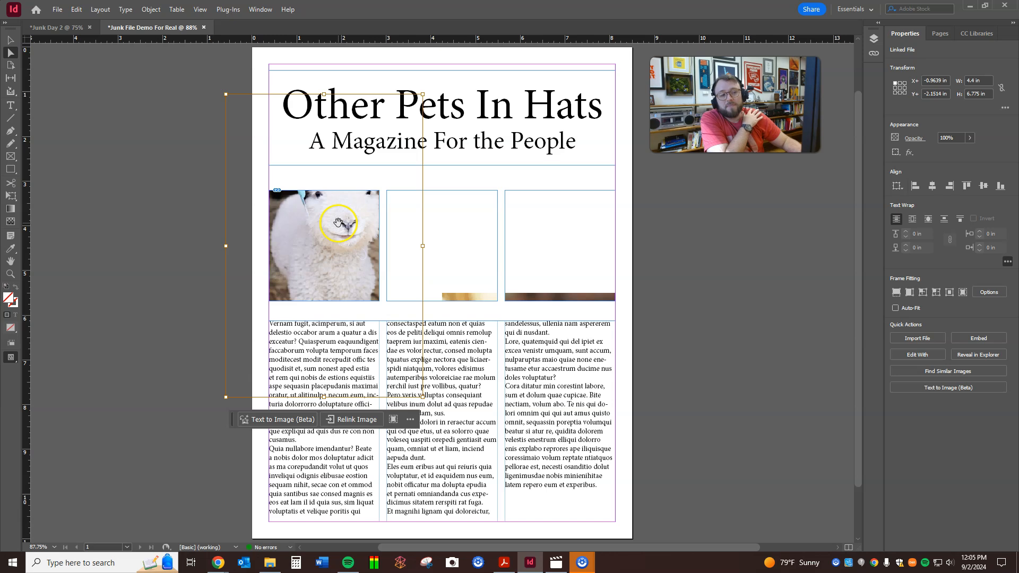
pyautogui.rightClick(338, 223)
pyautogui.click(400, 366)
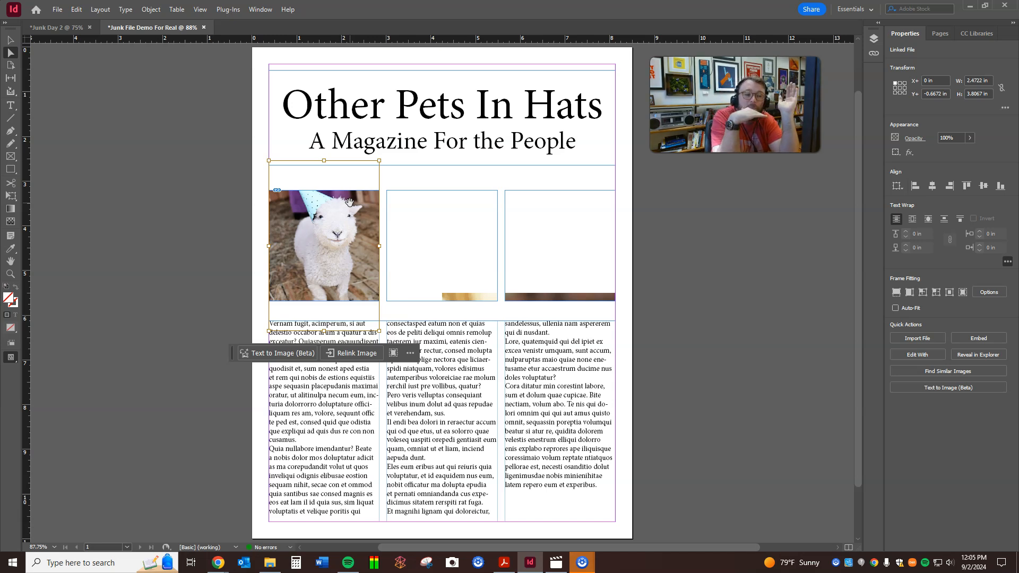
pyautogui.click(336, 167)
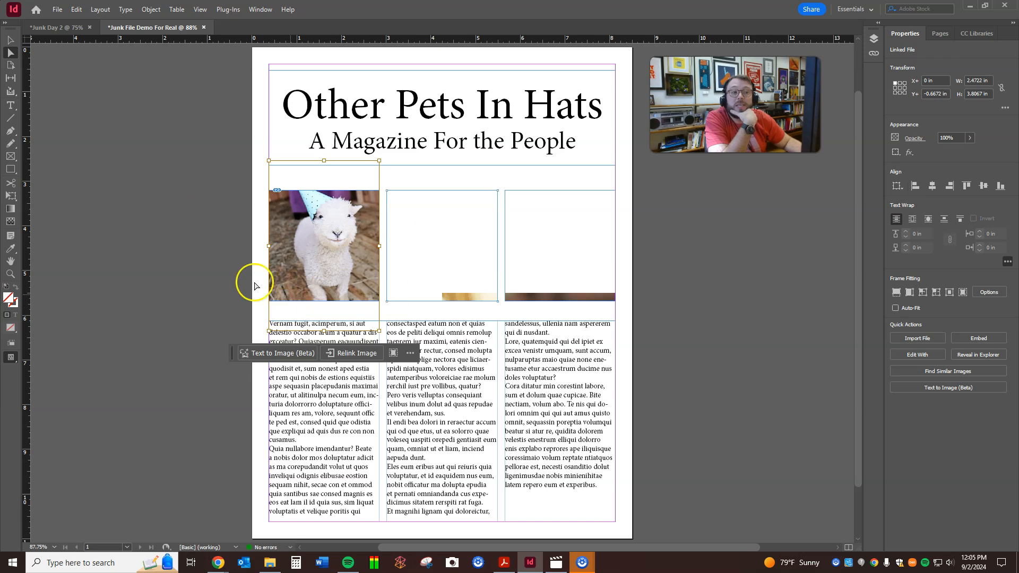
pyautogui.click(209, 253)
# Apply Fill Frame Proportionally fitting to the piglet image in the middle frame
pyautogui.click(444, 233)
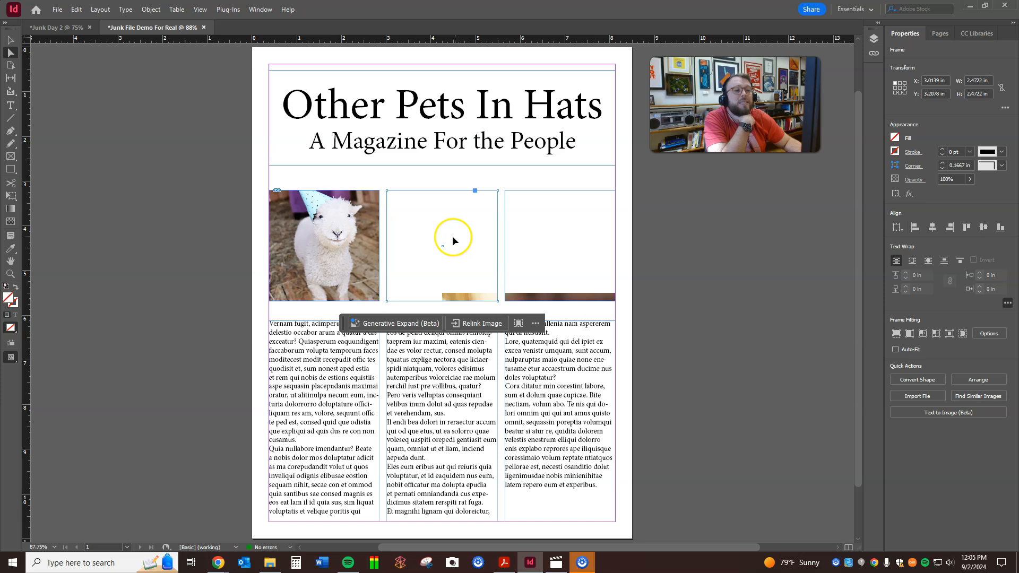
pyautogui.rightClick(459, 225)
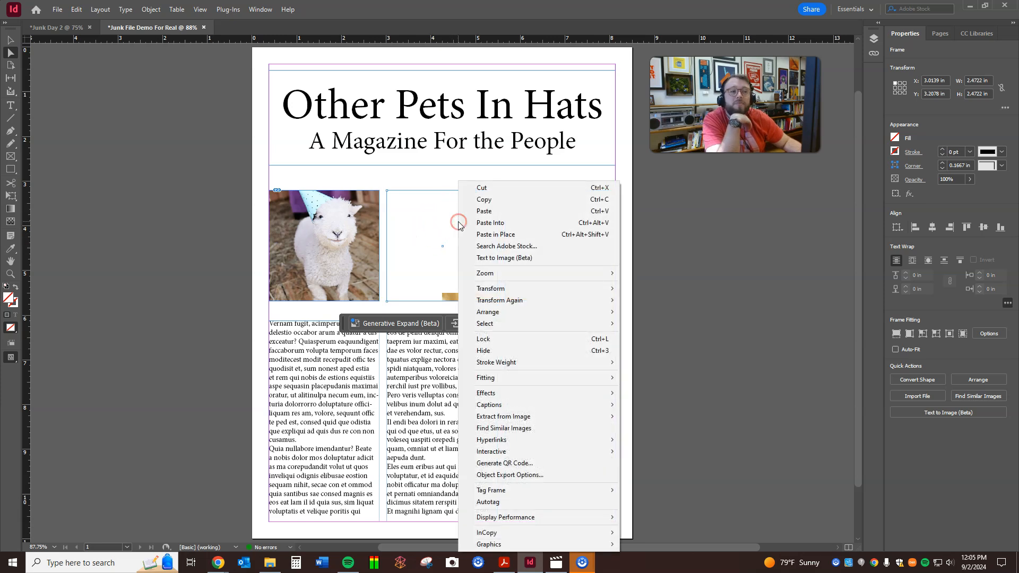
pyautogui.click(510, 235)
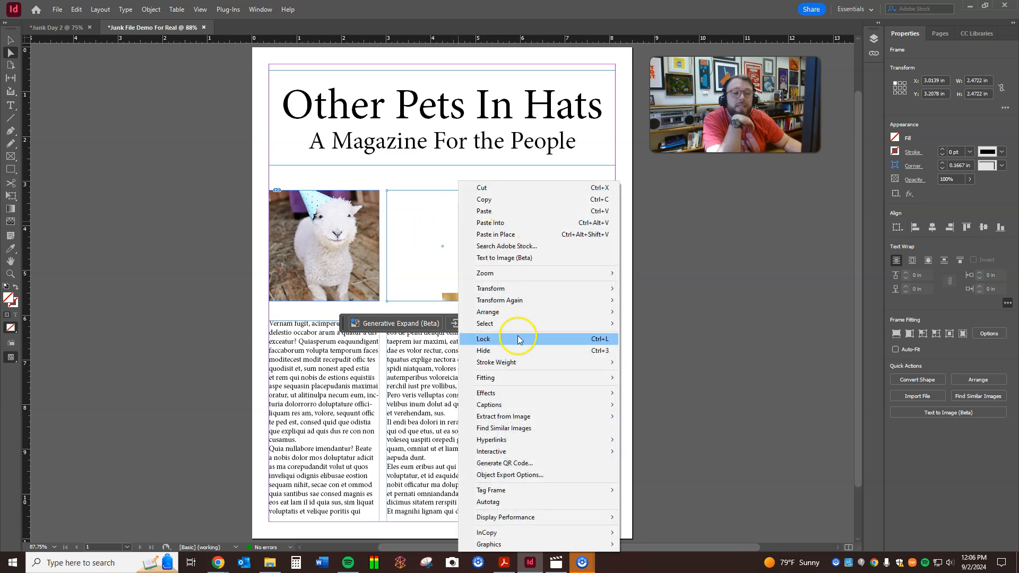
pyautogui.moveTo(525, 378)
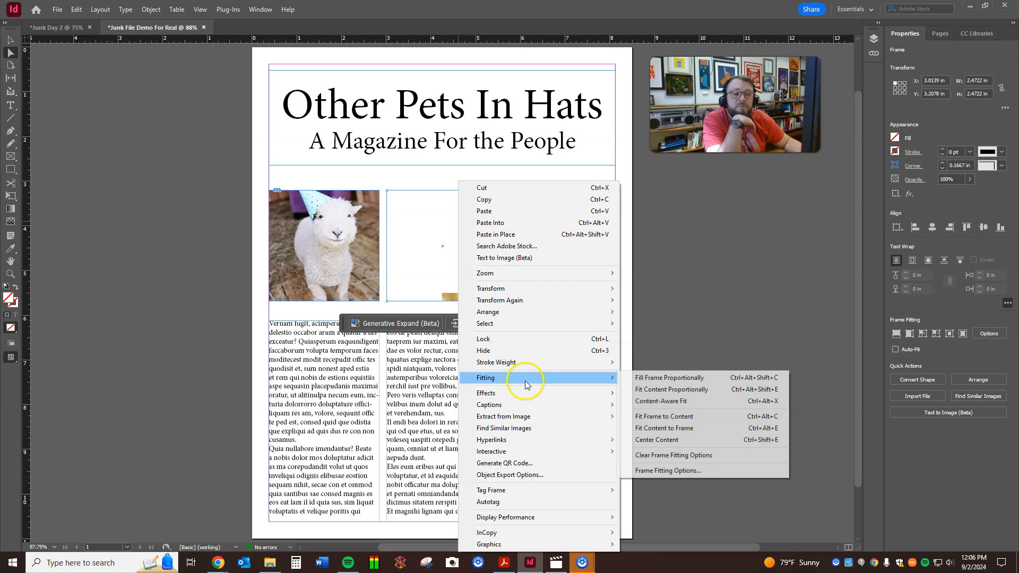
pyautogui.click(694, 378)
pyautogui.click(690, 297)
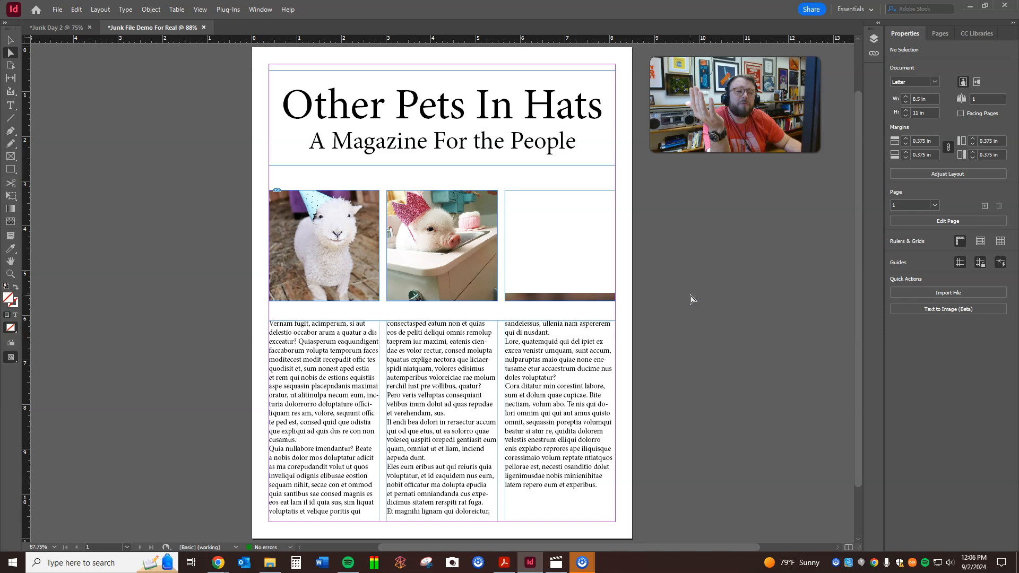
# Select the rabbit image inside the third frame and move it upward within the frame, to about X -0.92 in, Y -0.81 in
pyautogui.click(555, 223)
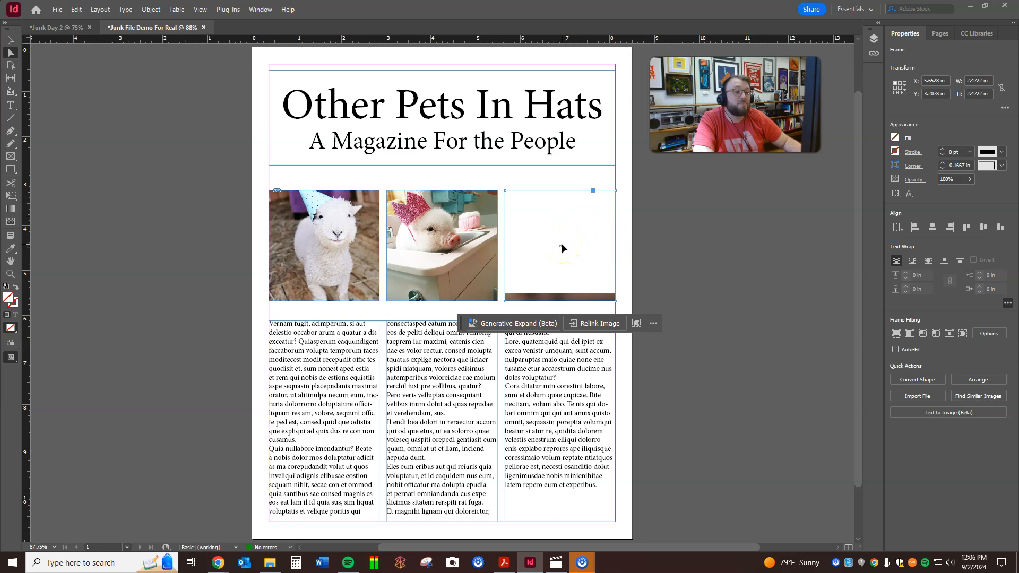
pyautogui.hotkey('ctrl', '-')
pyautogui.hotkey('ctrl', '-')
pyautogui.hotkey('ctrl', '-')
pyautogui.hotkey('ctrl', '-')
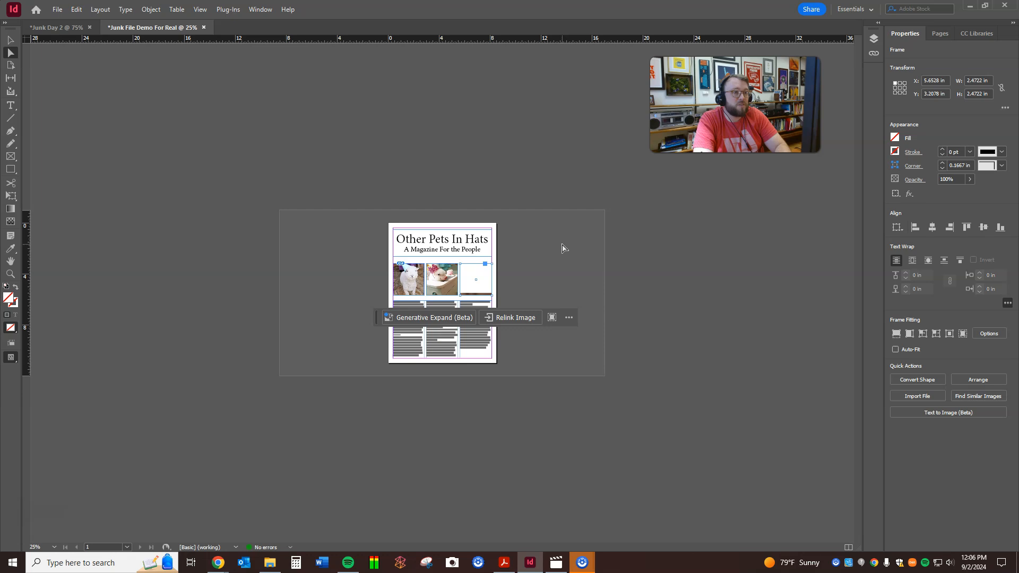
pyautogui.hotkey('ctrl', '=')
pyautogui.hotkey('ctrl', '=')
pyautogui.hotkey('ctrl', '=')
pyautogui.hotkey('ctrl', '=')
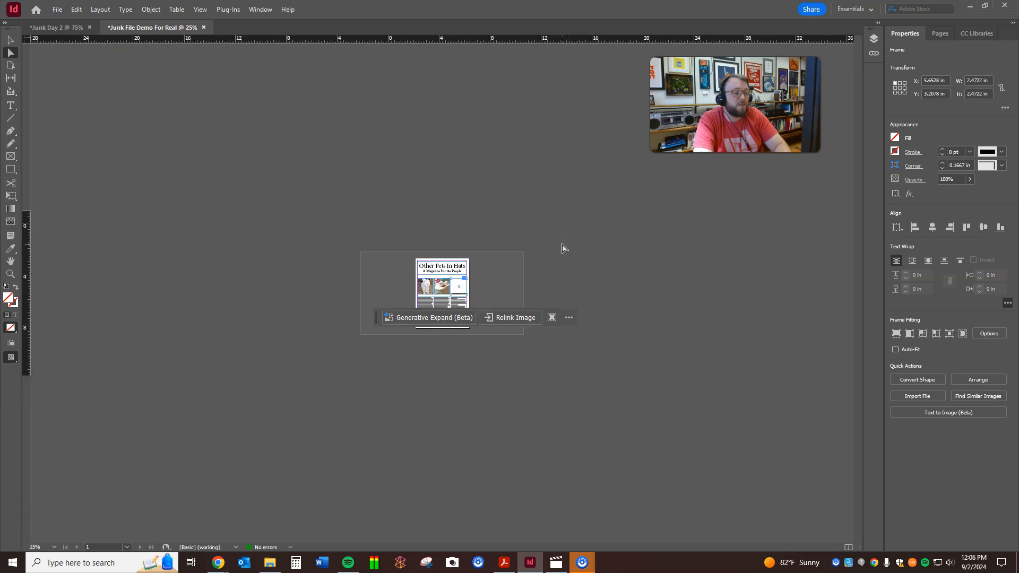
pyautogui.click(467, 270)
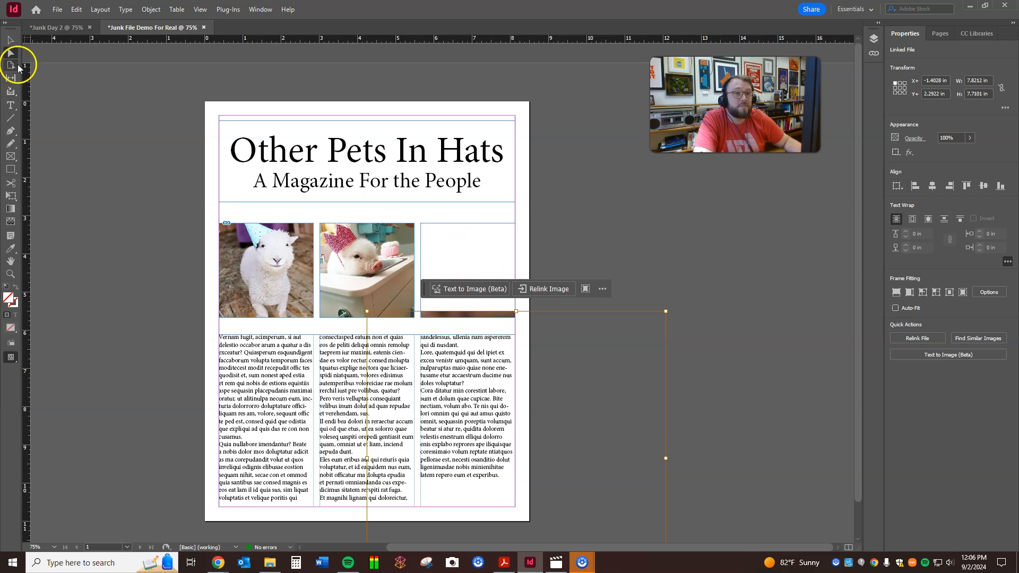
pyautogui.scroll(-1, 537, 353)
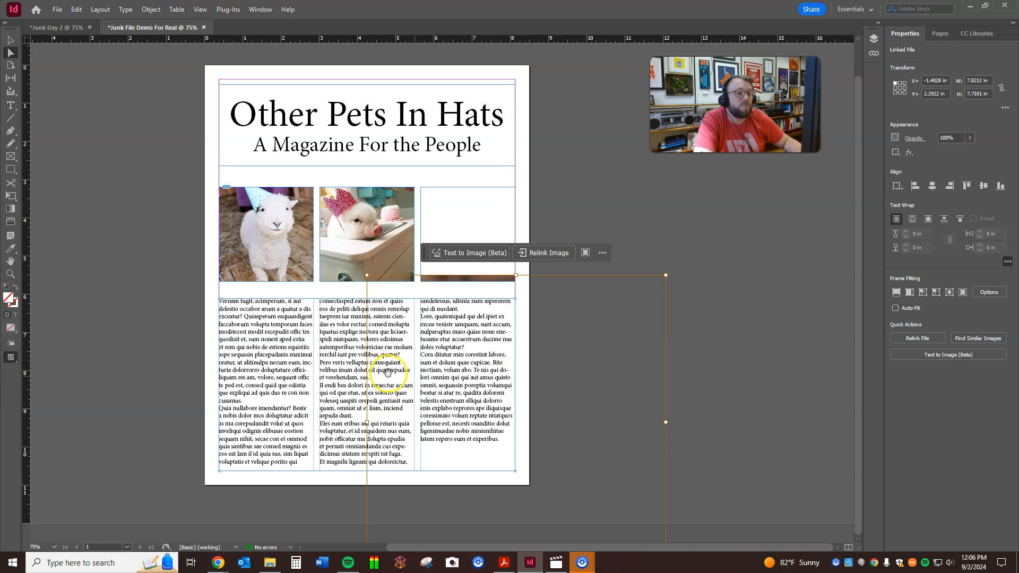
pyautogui.moveTo(556, 441); pyautogui.dragTo(592, 386)
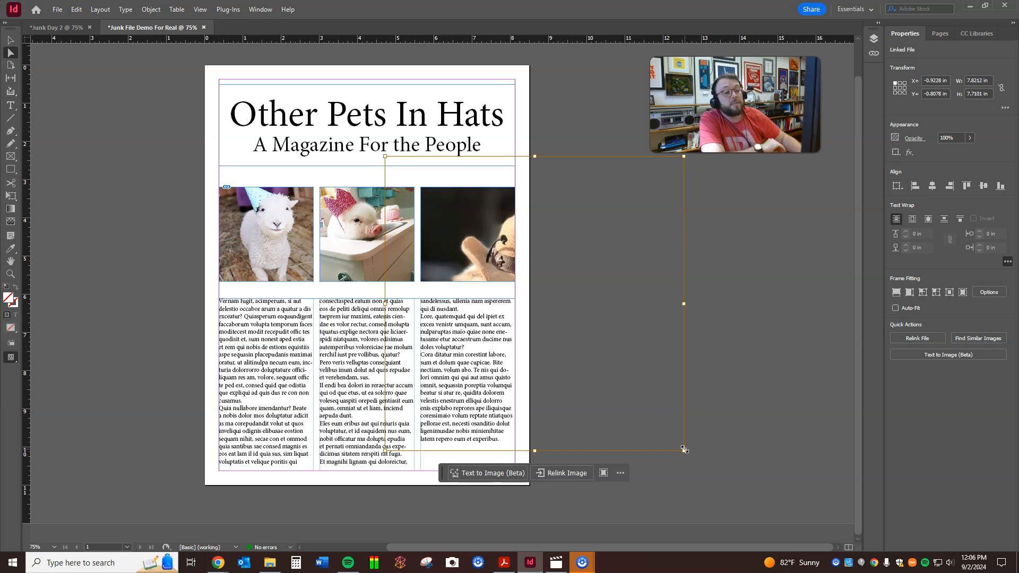
# Try distorting the rabbit image to about 7.72 by 2.86 in and repositioning it in its frame, and undo the changes
pyautogui.moveTo(685, 450); pyautogui.dragTo(680, 265)
pyautogui.moveTo(616, 230); pyautogui.dragTo(572, 247)
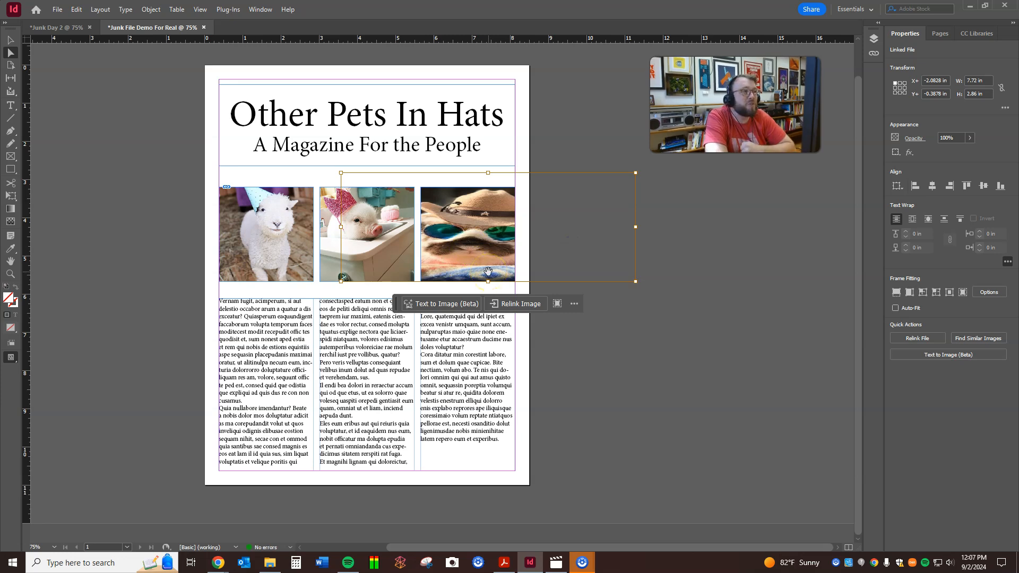
pyautogui.hotkey('ctrl', 'z')
pyautogui.hotkey('ctrl', 'z')
pyautogui.hotkey('ctrl', 'z')
pyautogui.hotkey('ctrl', 'z')
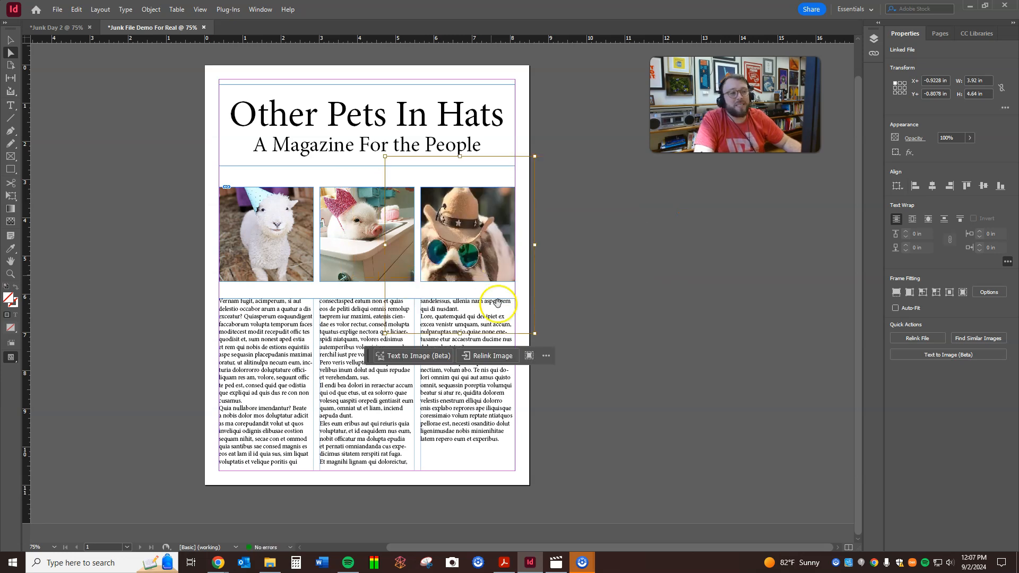
# Try resizing the rabbit image to about 3 by 4.06 in and centering it in its frame, and undo the resizing and moves
pyautogui.moveTo(534, 333); pyautogui.dragTo(500, 312)
pyautogui.moveTo(470, 230); pyautogui.dragTo(502, 235)
pyautogui.moveTo(499, 235); pyautogui.dragTo(484, 231)
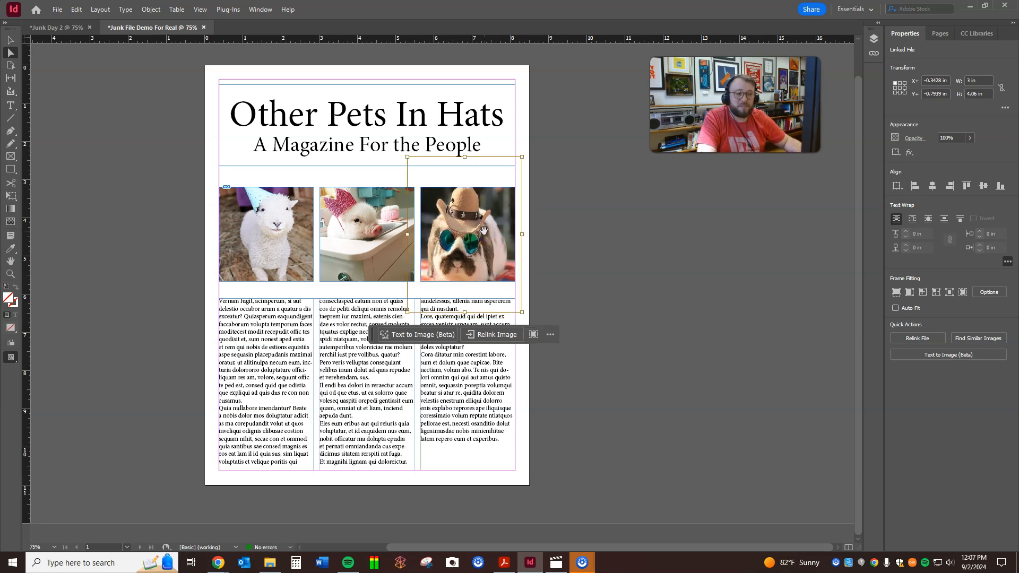
pyautogui.hotkey('ctrl', 'z')
pyautogui.hotkey('ctrl', 'z')
pyautogui.hotkey('ctrl', 'z')
pyautogui.hotkey('ctrl', 'z')
pyautogui.hotkey('ctrl', 'z')
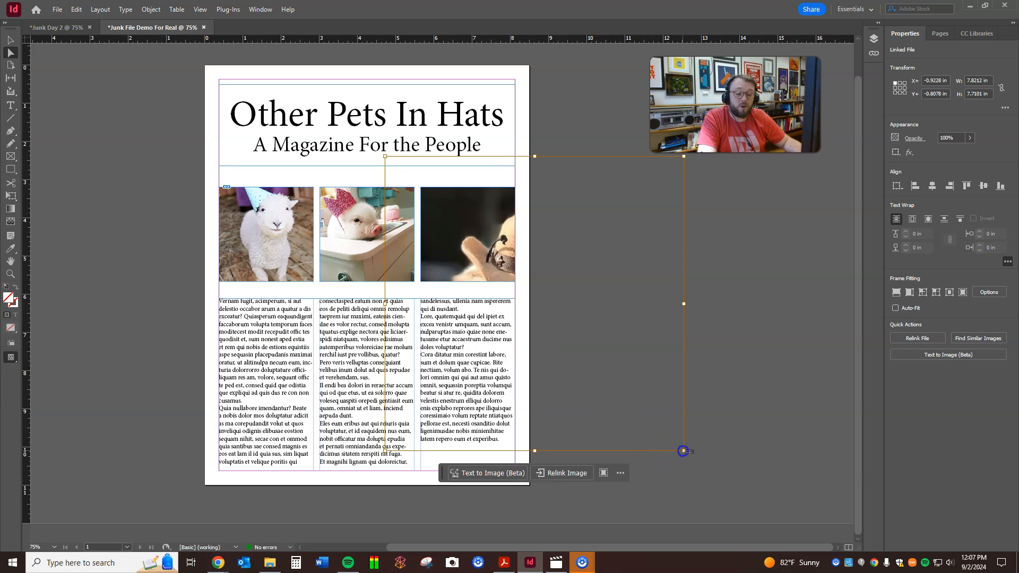
# Scale the rabbit image proportionally to about 3.02 by 2.98 in and center the rabbit in the third frame
pyautogui.moveTo(684, 450); pyautogui.dragTo(498, 271)
pyautogui.moveTo(473, 237); pyautogui.dragTo(494, 247)
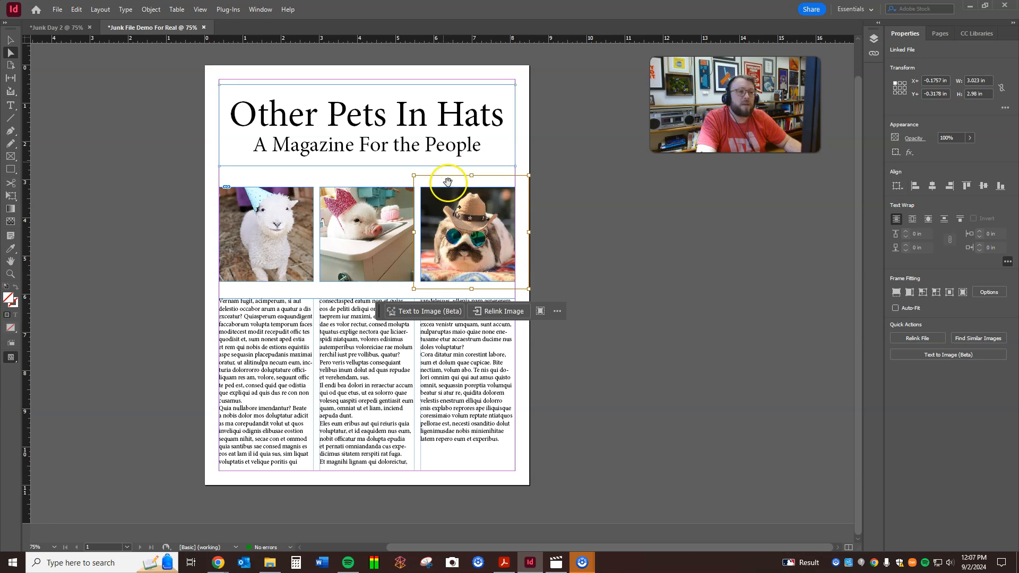
pyautogui.click(676, 225)
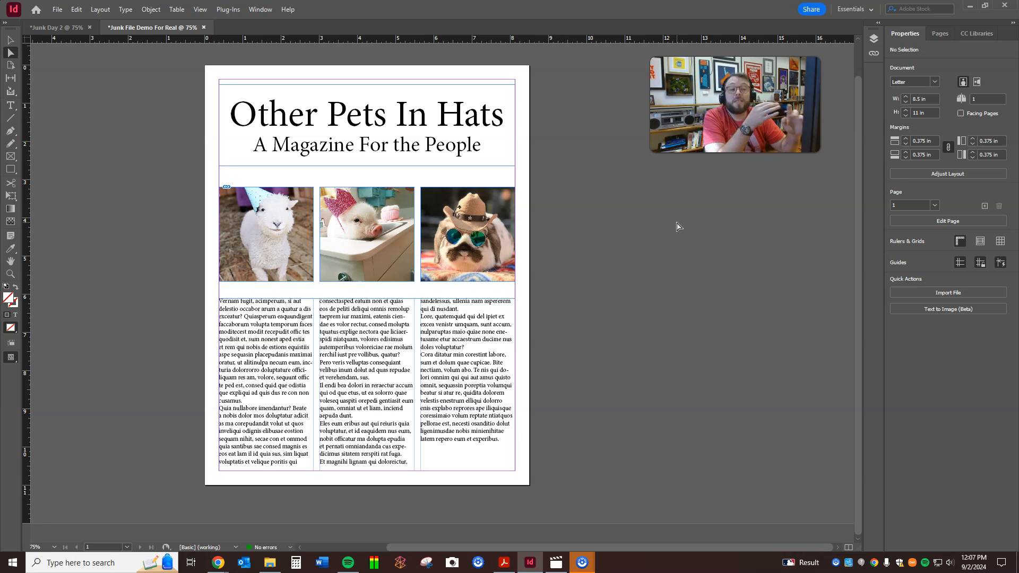
# Enlarge the piglet image proportionally inside the middle frame to about 3.49 by 3.49 in, keeping the piglet's face in view
pyautogui.moveTo(357, 228); pyautogui.dragTo(376, 234)
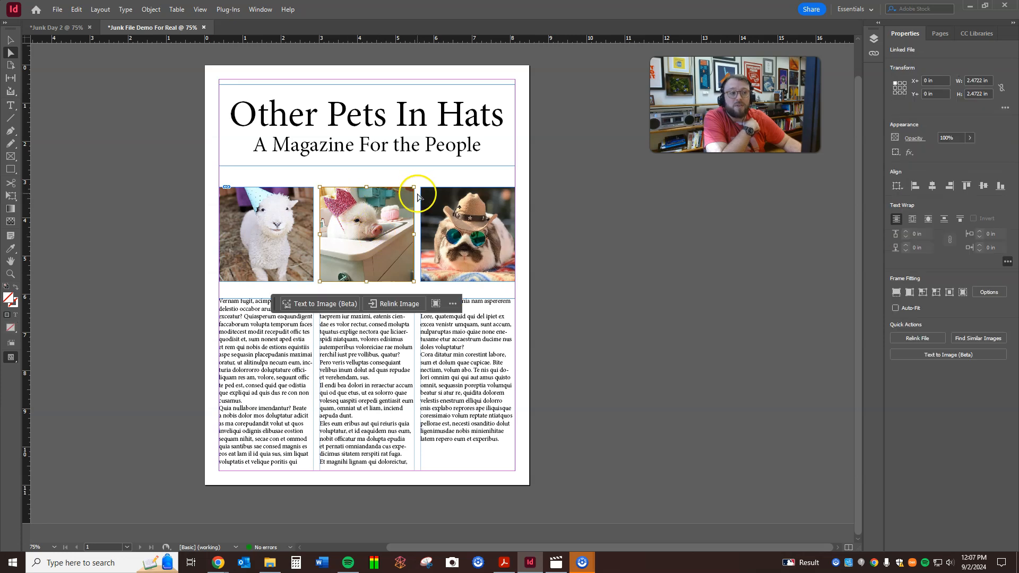
pyautogui.moveTo(363, 208); pyautogui.dragTo(367, 230)
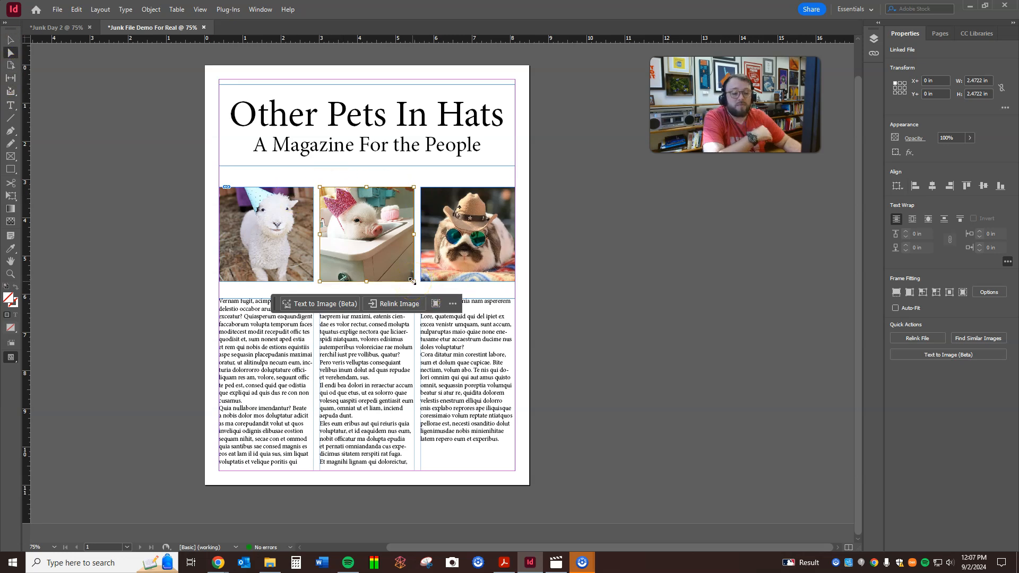
pyautogui.moveTo(413, 282); pyautogui.dragTo(452, 321)
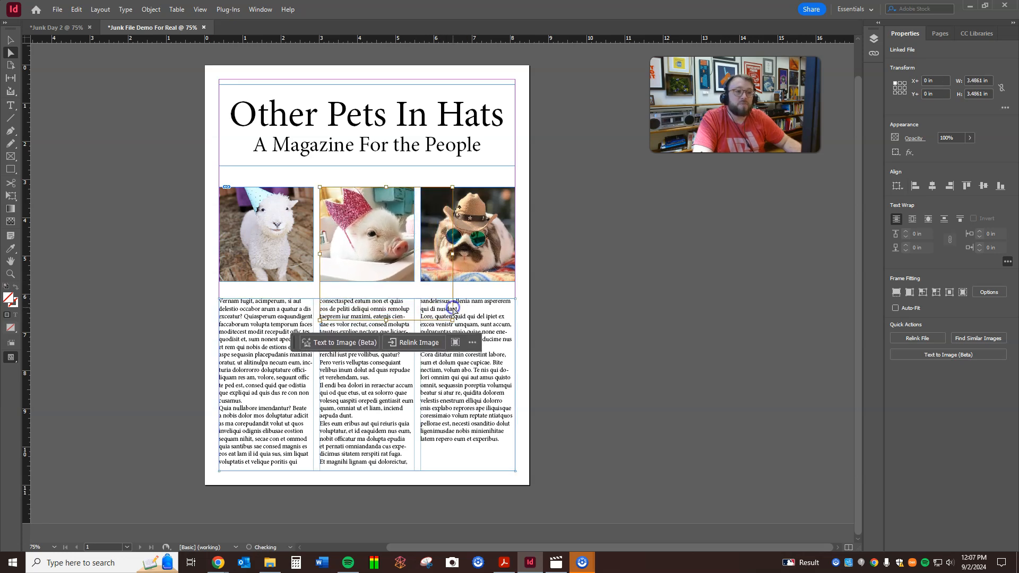
pyautogui.click(593, 240)
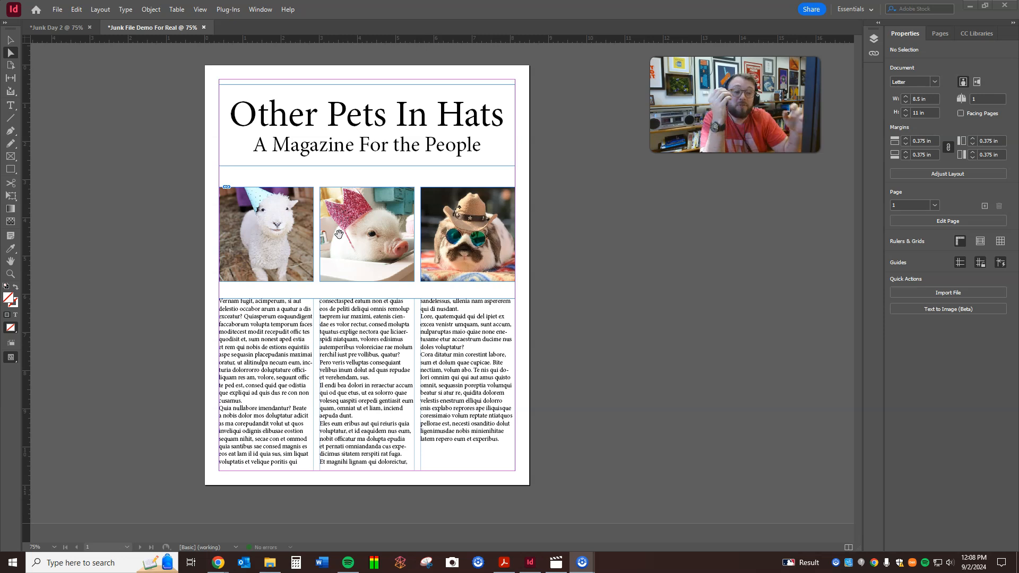
# Set the display performance of the lamb image in the first frame to High Quality Display
pyautogui.click(455, 225)
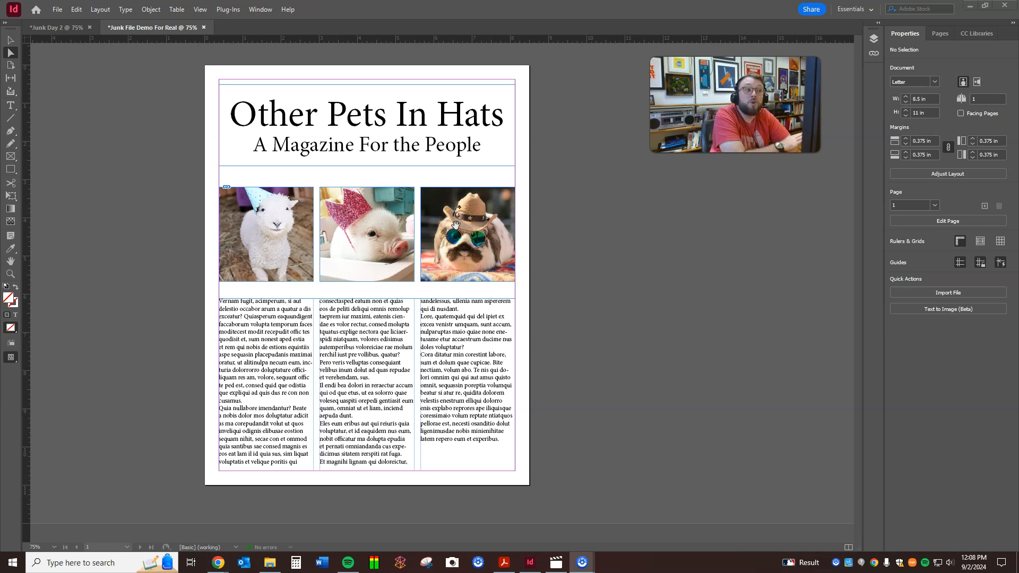
pyautogui.click(655, 230)
pyautogui.hotkey('ctrl', '=')
pyautogui.hotkey('ctrl', '=')
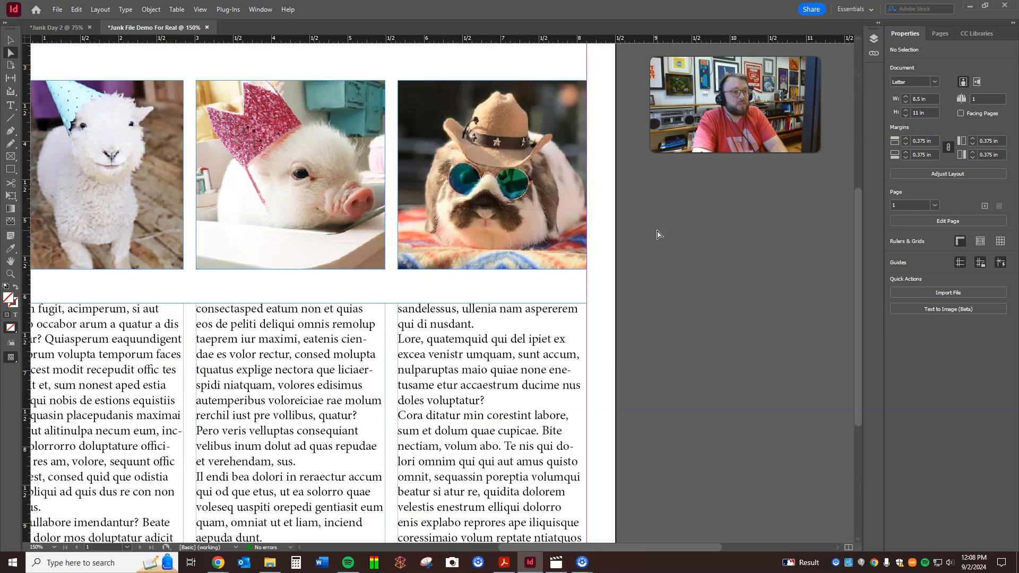
pyautogui.hotkey('ctrl', '=')
pyautogui.moveTo(559, 242); pyautogui.dragTo(752, 386)
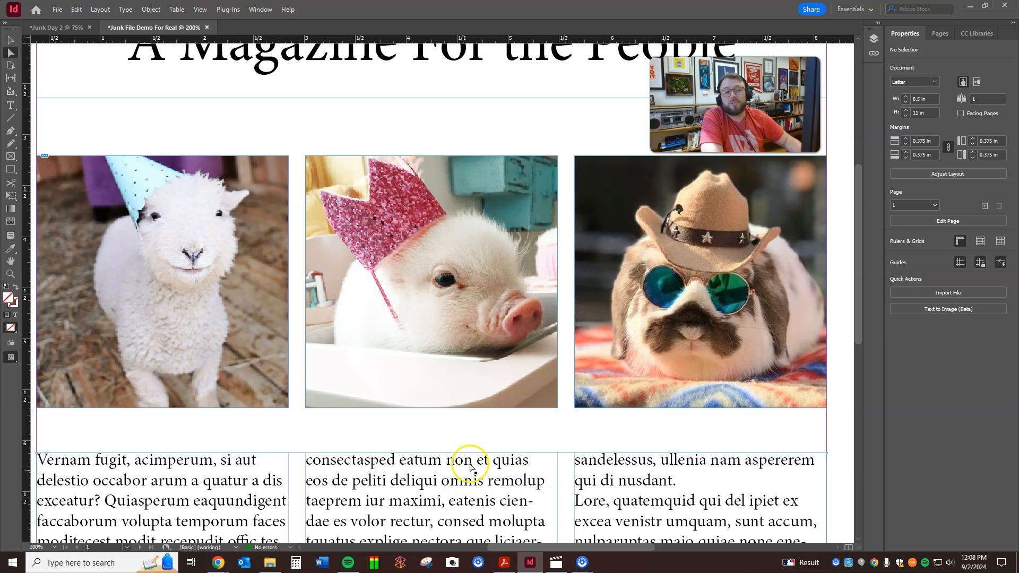
pyautogui.click(136, 247)
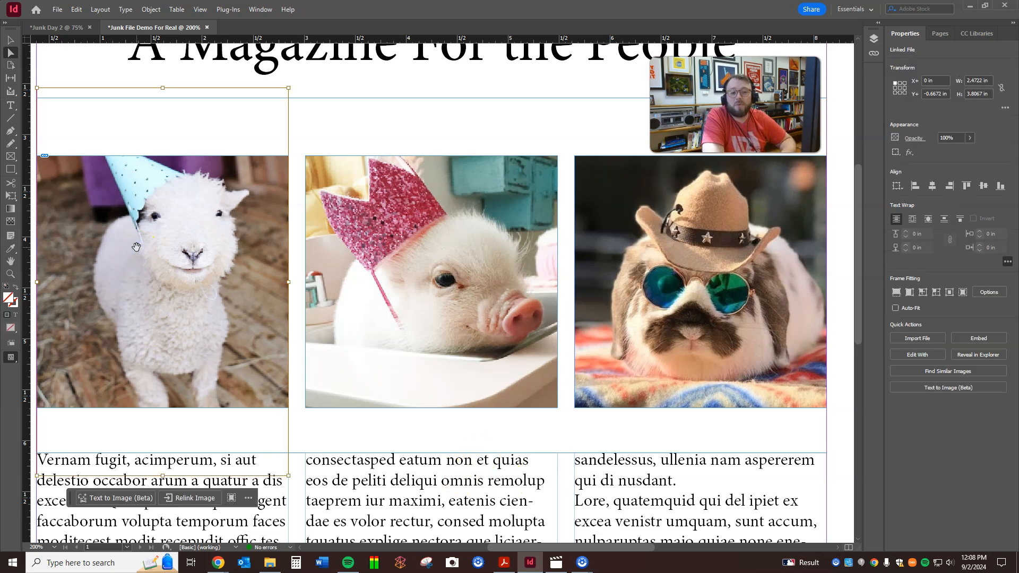
pyautogui.click(10, 39)
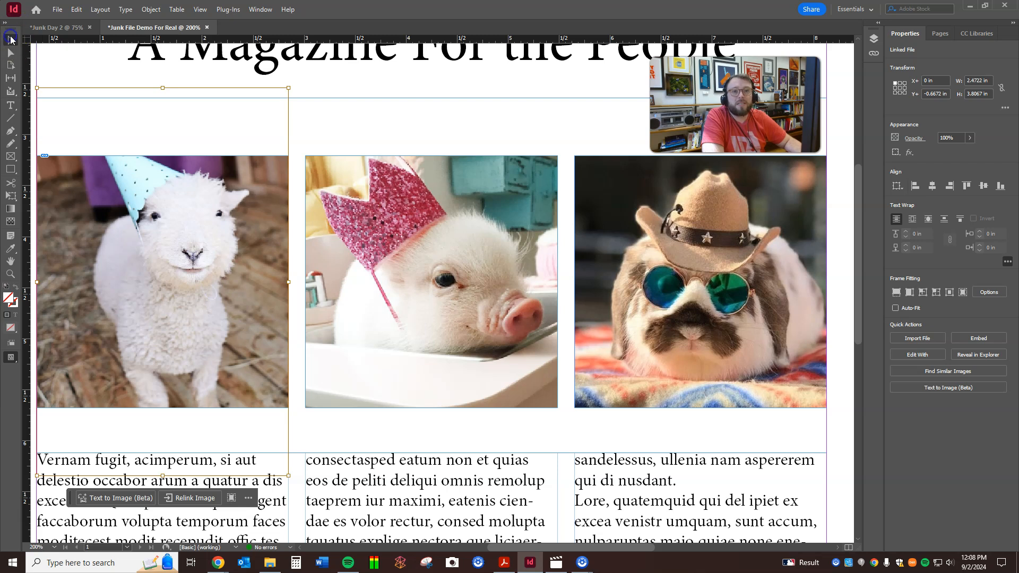
pyautogui.click(239, 166)
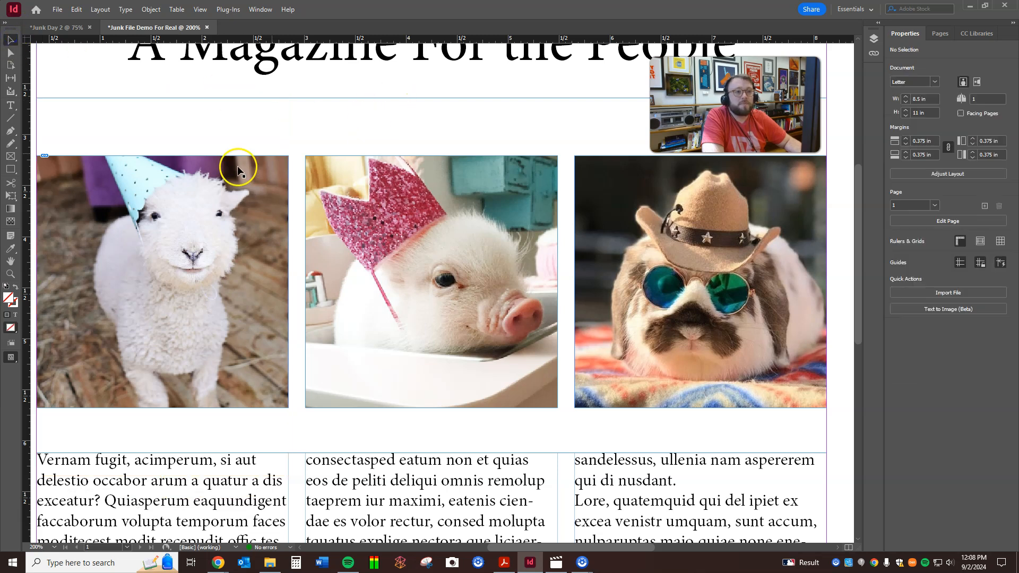
pyautogui.rightClick(201, 209)
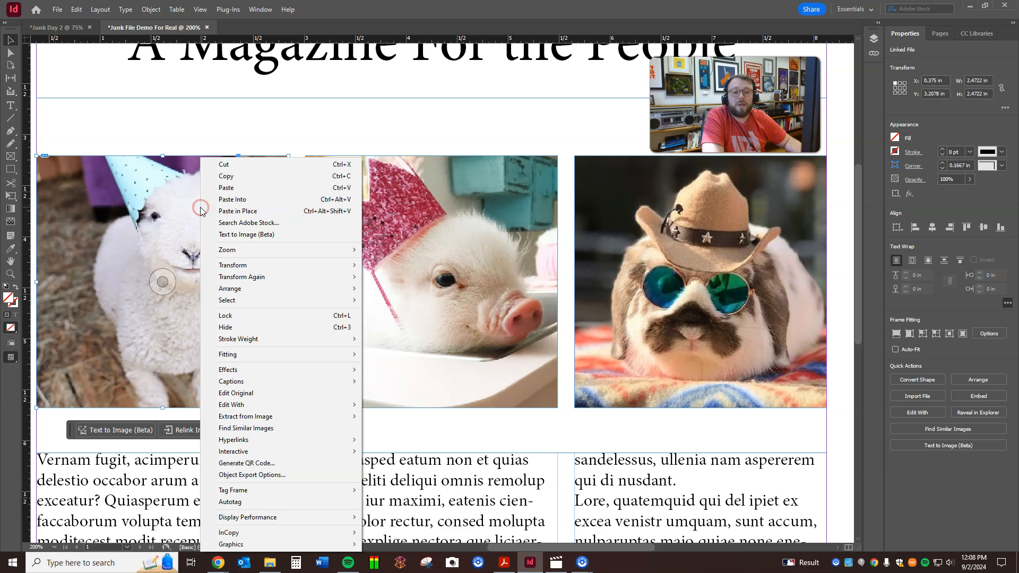
pyautogui.moveTo(330, 517)
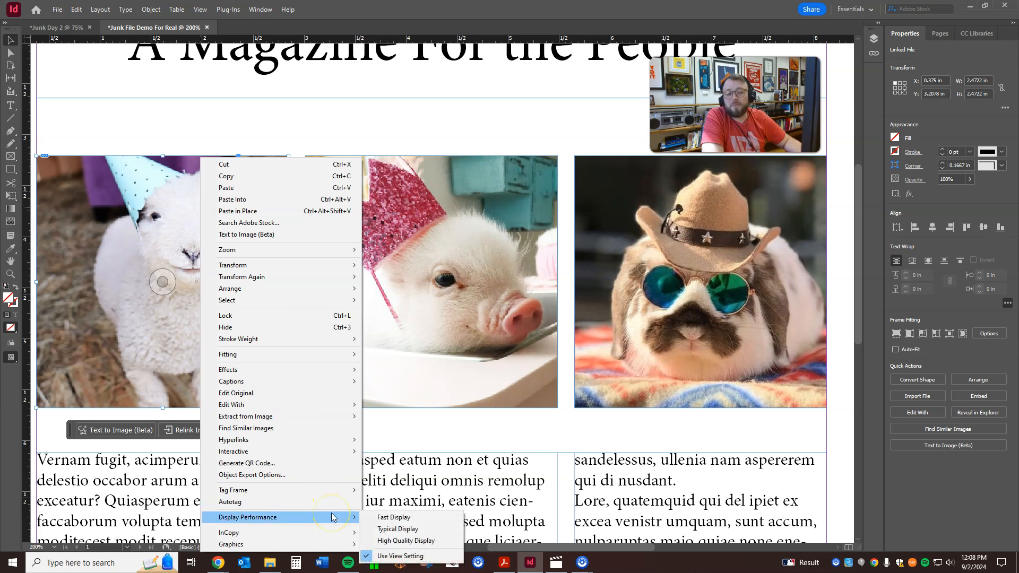
pyautogui.click(398, 542)
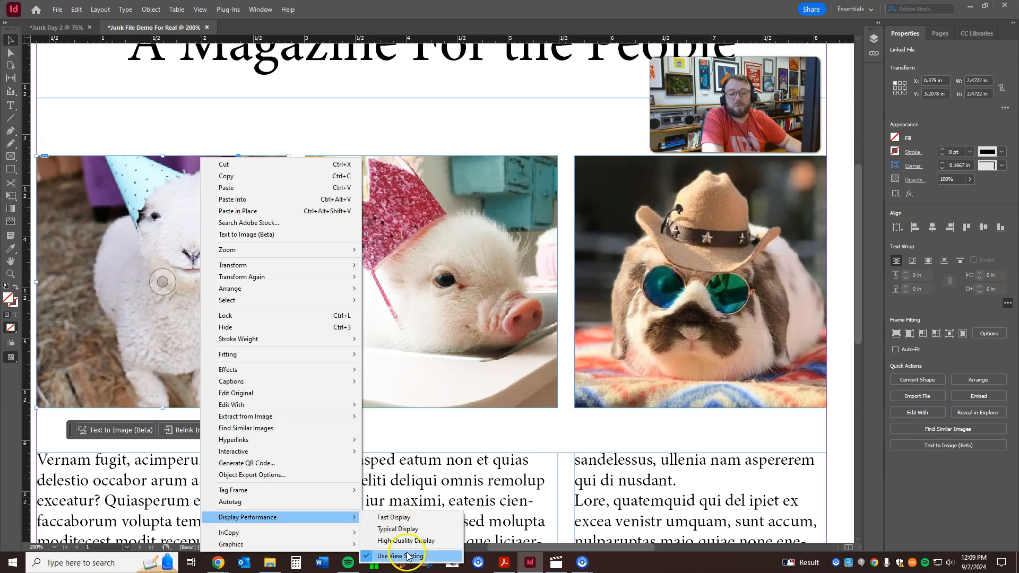
pyautogui.click(404, 540)
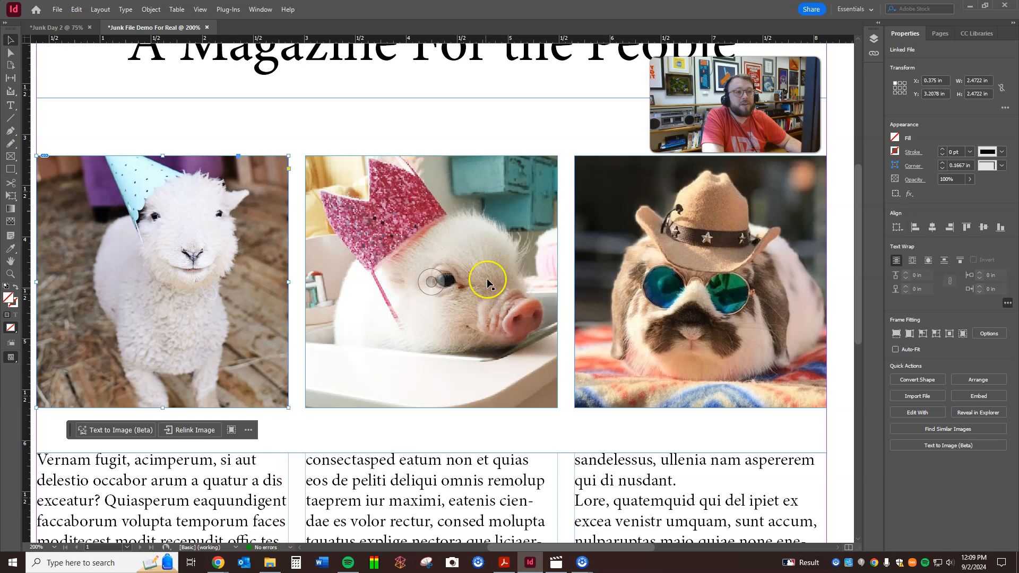
# Set the display performance of the piglet and rabbit images to High Quality Display
pyautogui.click(511, 313)
pyautogui.rightClick(539, 182)
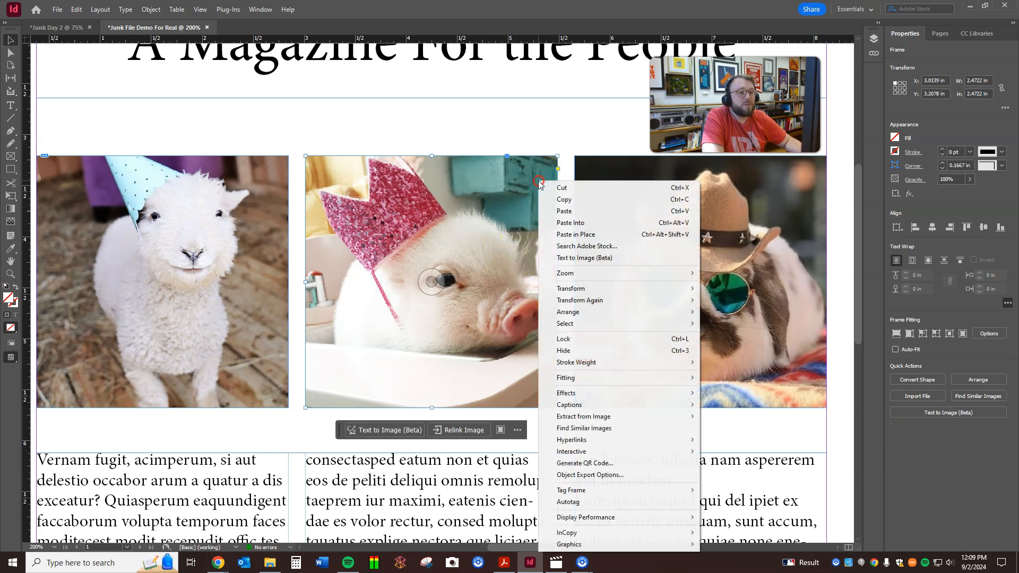
pyautogui.moveTo(619, 518)
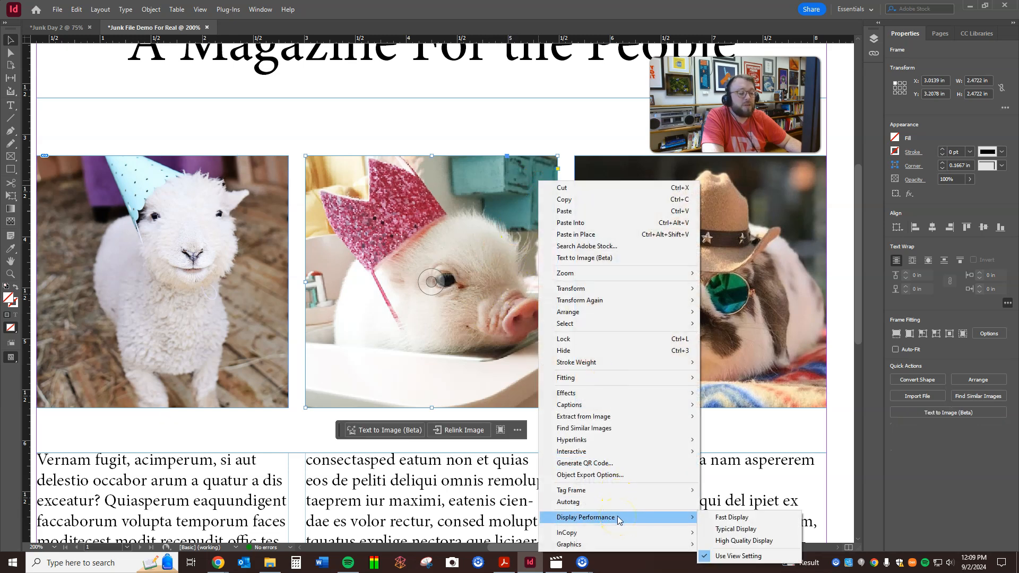
pyautogui.click(757, 541)
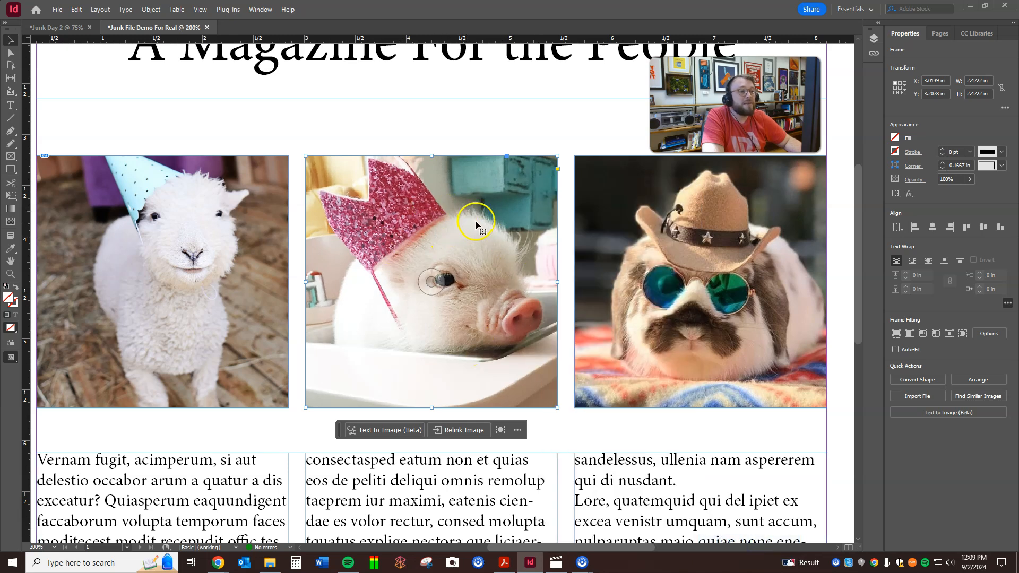
pyautogui.rightClick(617, 182)
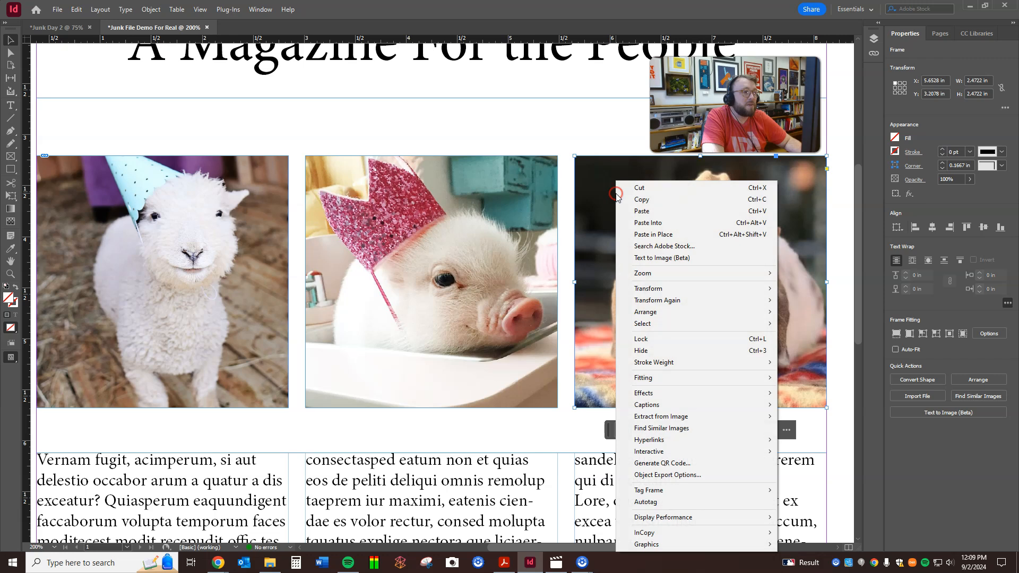
pyautogui.moveTo(691, 517)
pyautogui.click(821, 541)
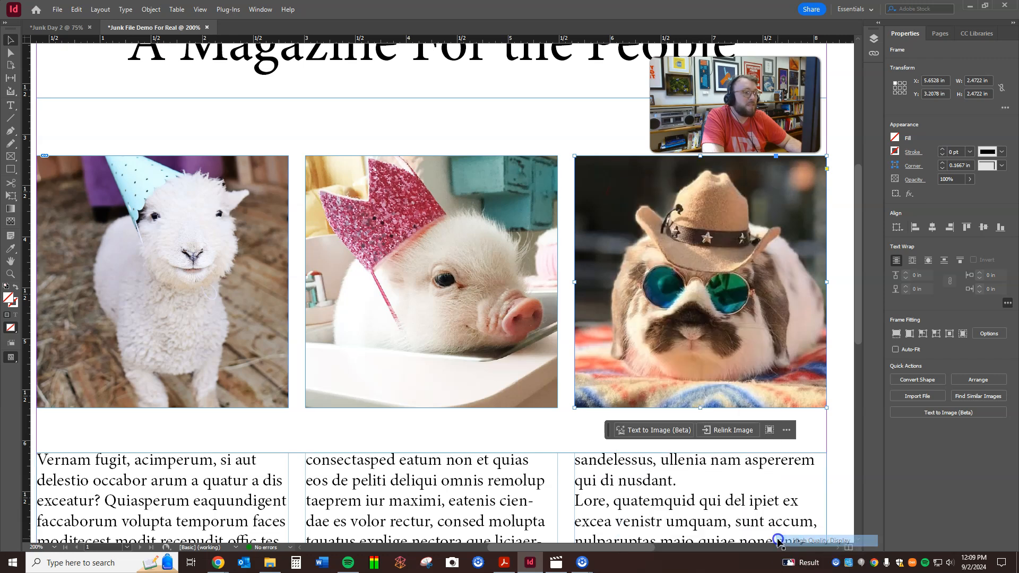
# Deselect the frames and examine the display quality of the three images, up close and within the page layout
pyautogui.scroll(-5, 855, 286)
pyautogui.scroll(8, 833, 313)
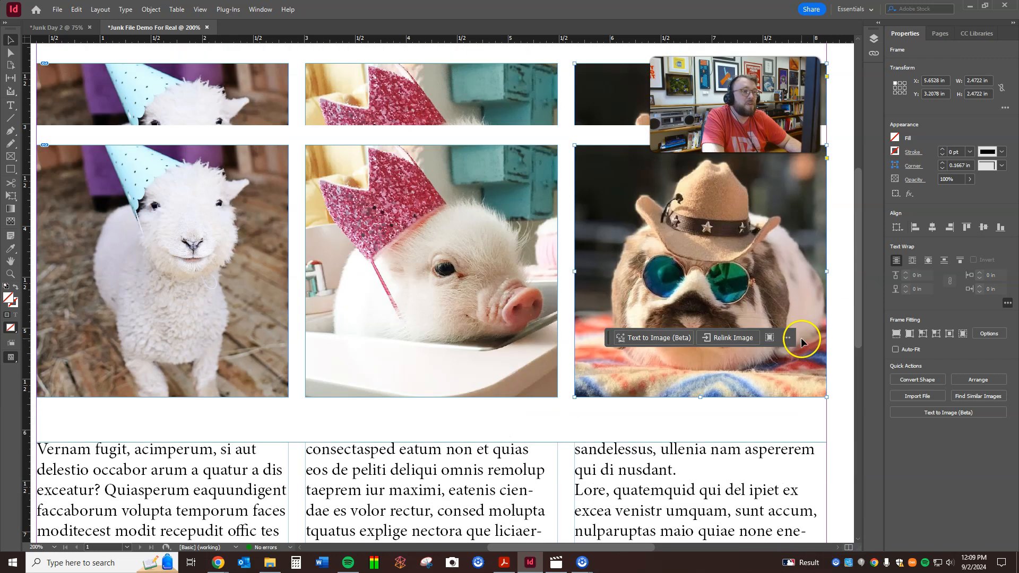
pyautogui.scroll(-2, 548, 334)
pyautogui.click(537, 242)
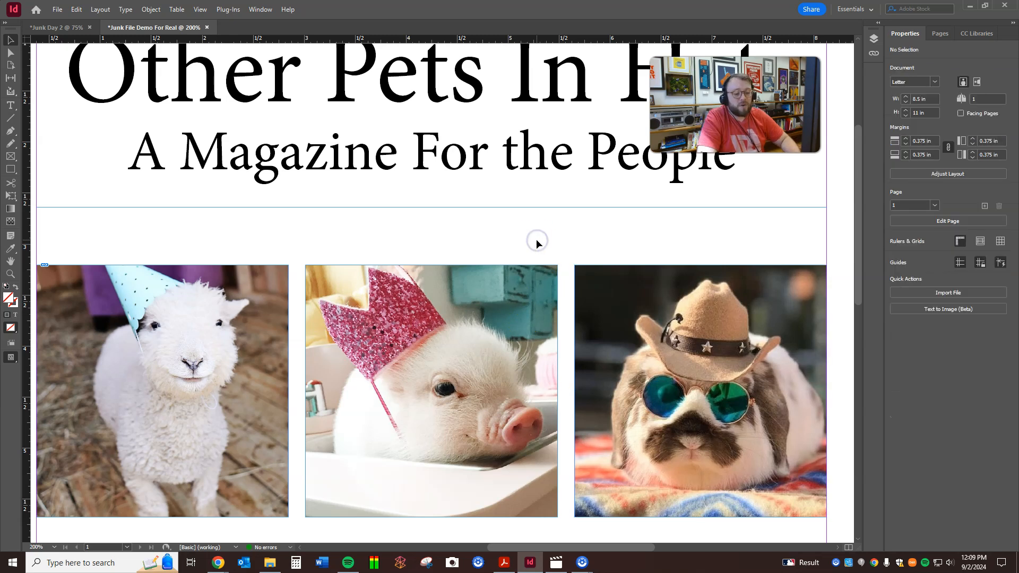
pyautogui.hotkey('ctrl', '-')
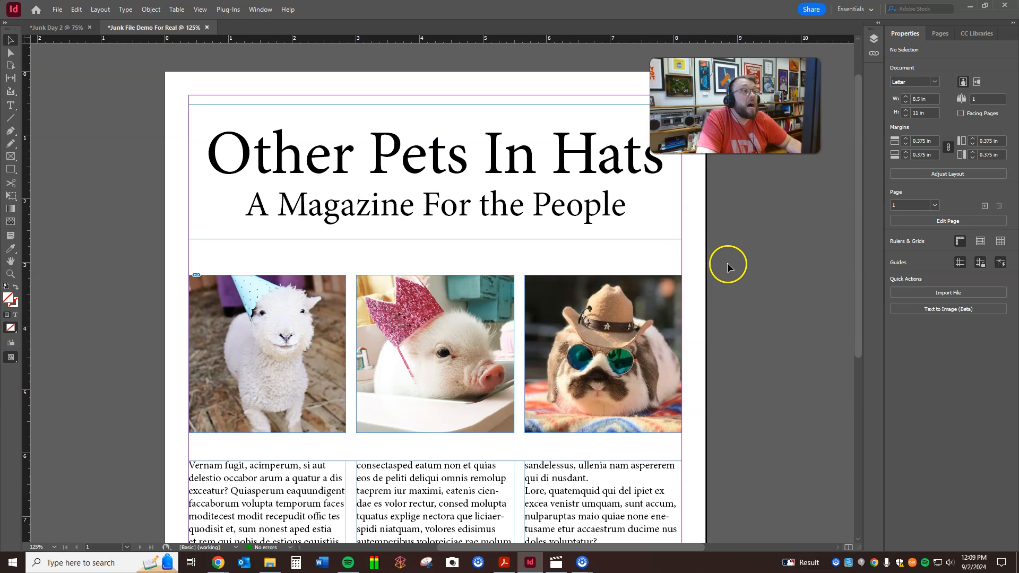
pyautogui.moveTo(744, 133); pyautogui.dragTo(767, 111)
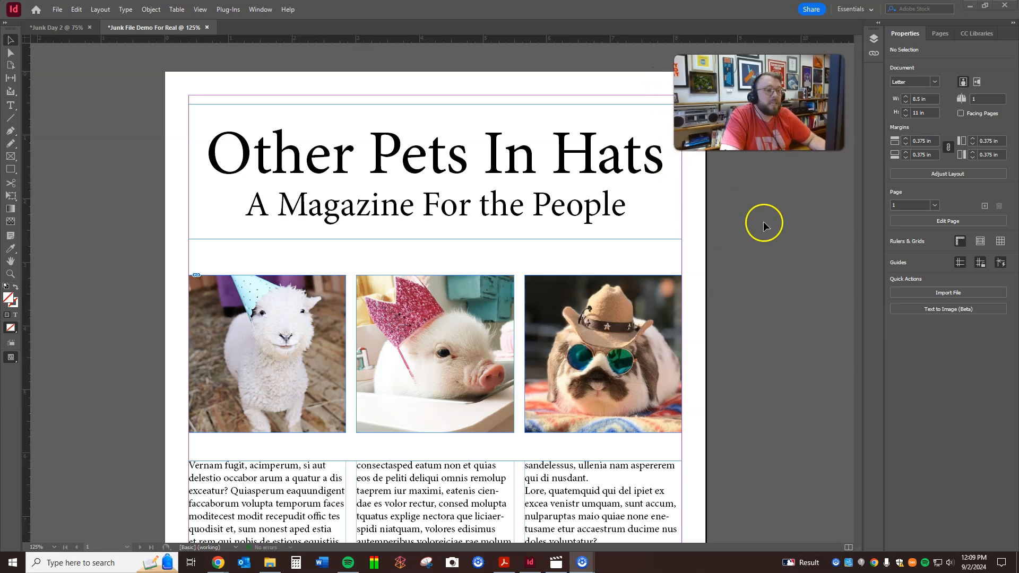
pyautogui.scroll(-3, 732, 221)
pyautogui.scroll(3, 732, 221)
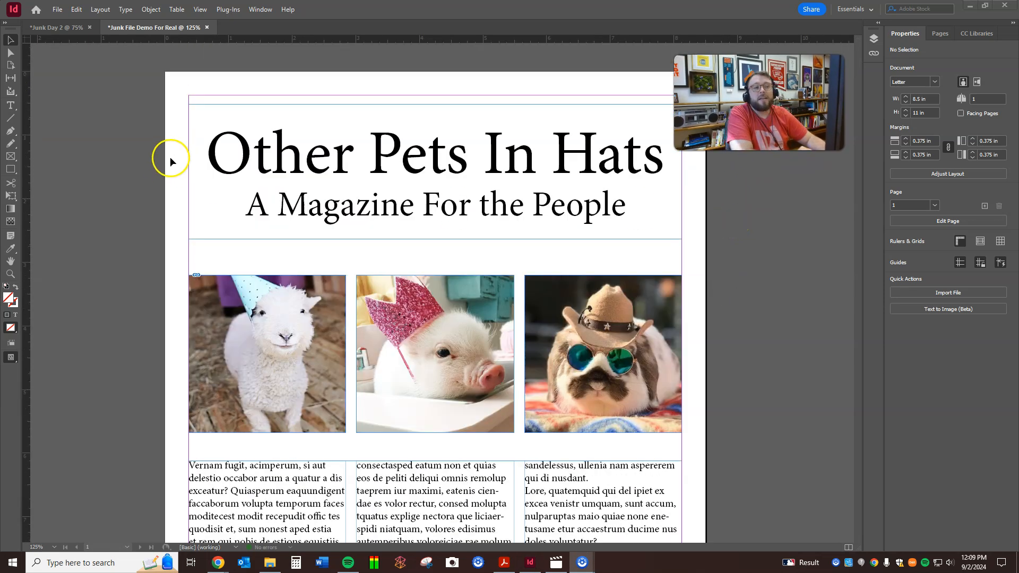
# Try red and cyan fills on the header text frame, fill it with the yellow C=0 M=0 Y=100 K=0 swatch, and duplicate that swatch
pyautogui.click(205, 149)
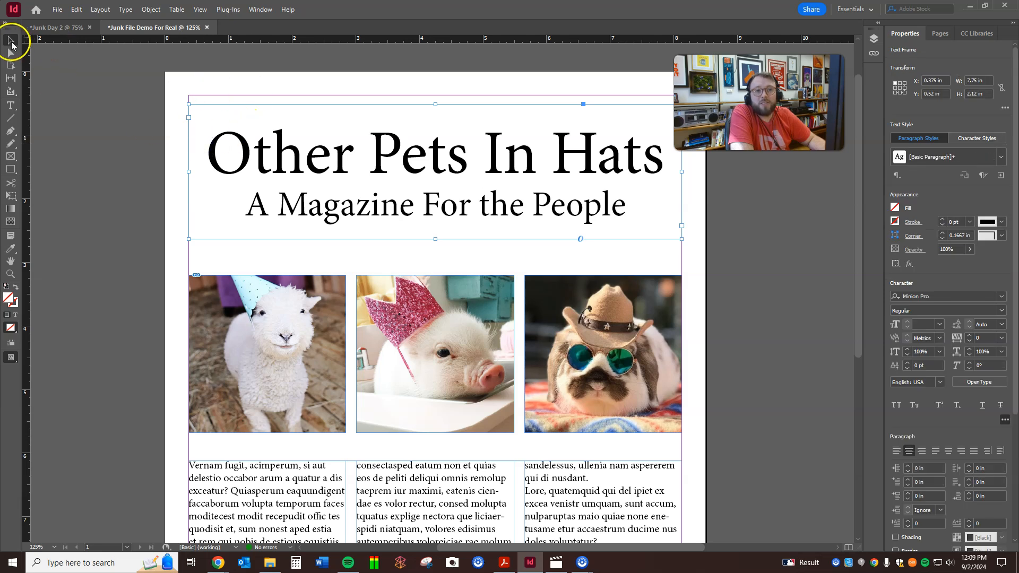
pyautogui.click(91, 125)
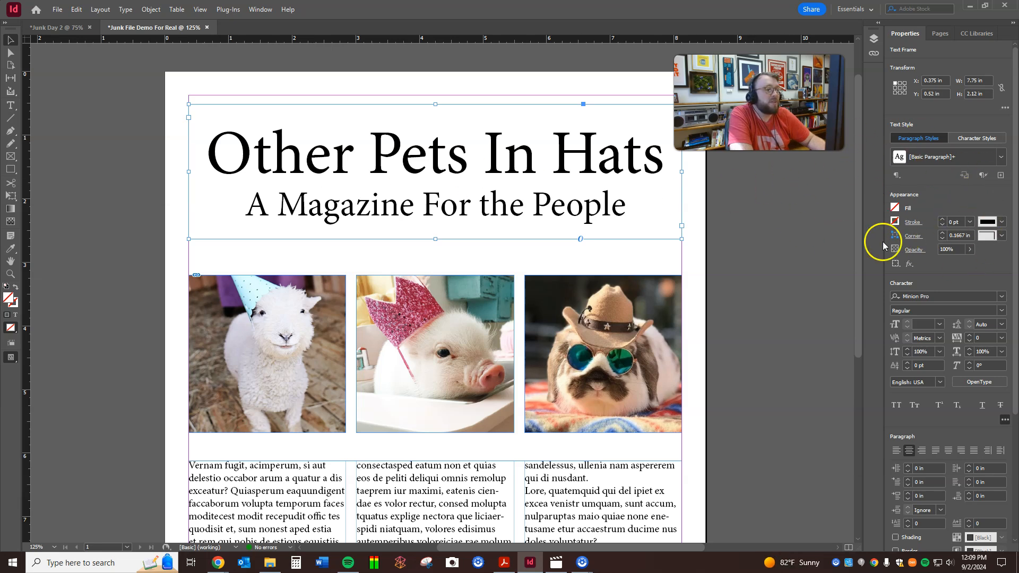
pyautogui.click(895, 210)
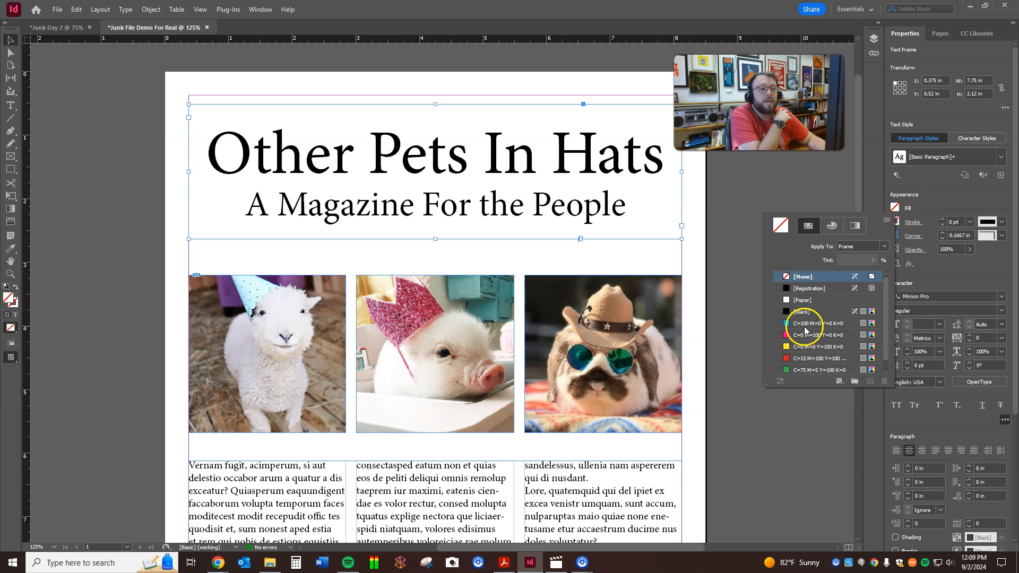
pyautogui.scroll(-1, 807, 319)
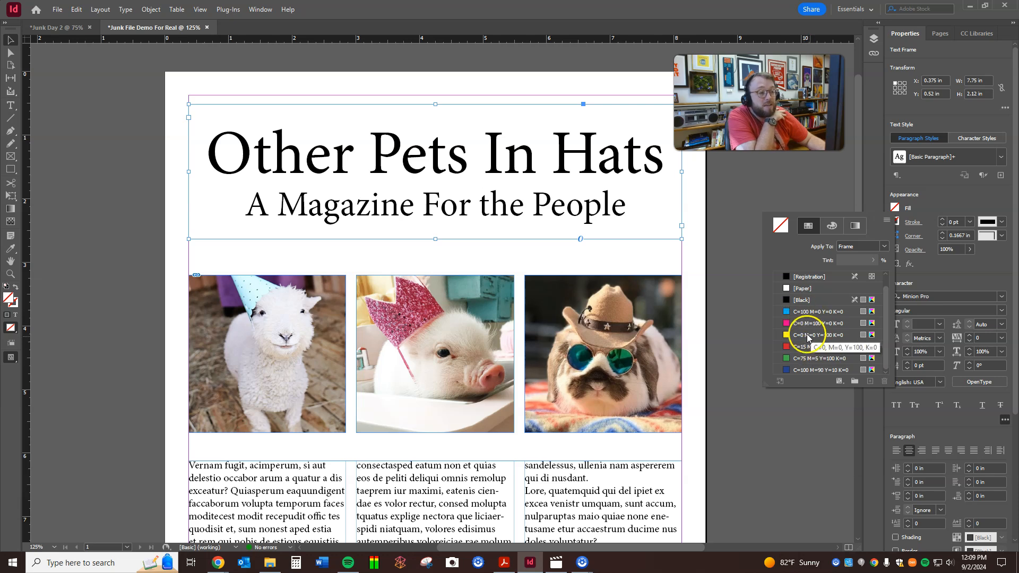
pyautogui.click(800, 347)
pyautogui.scroll(1, 804, 334)
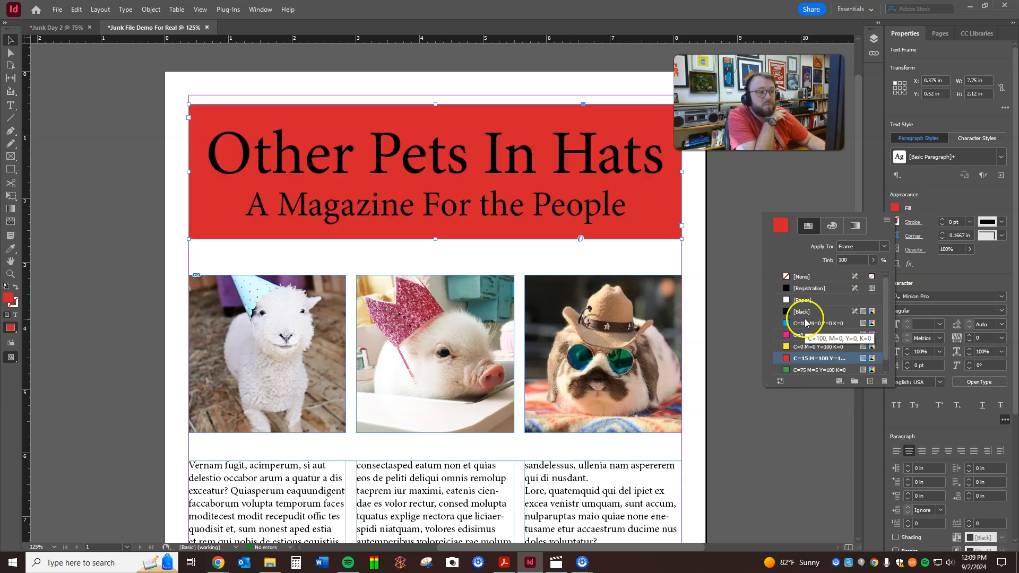
pyautogui.click(805, 323)
pyautogui.scroll(-1, 804, 324)
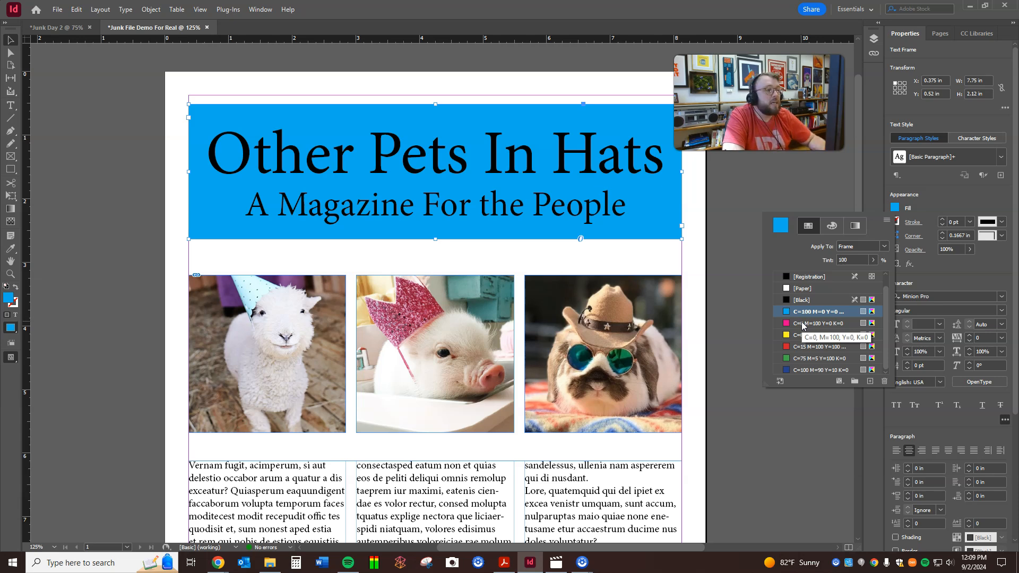
pyautogui.click(830, 335)
pyautogui.scroll(1, 845, 333)
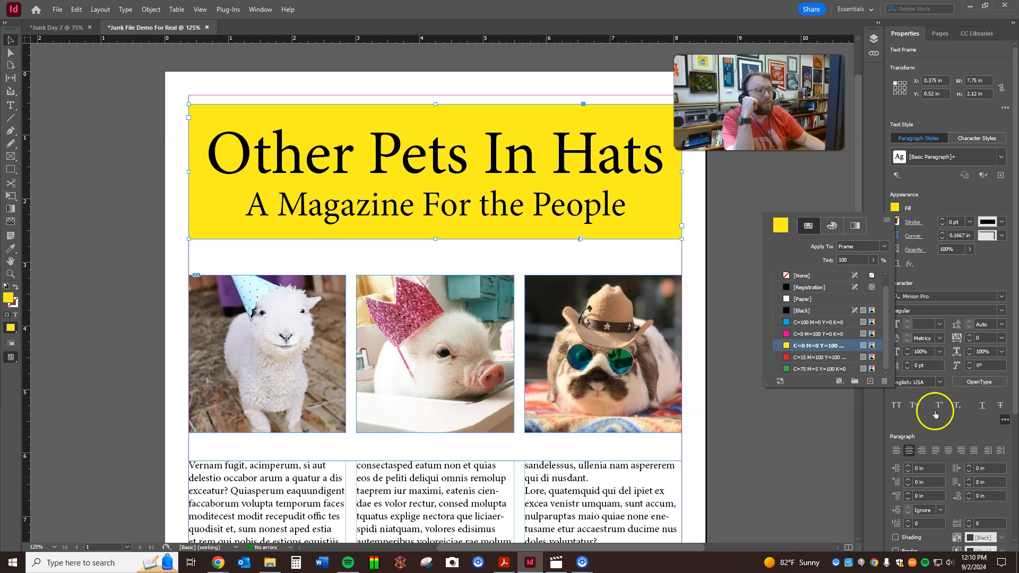
pyautogui.click(870, 382)
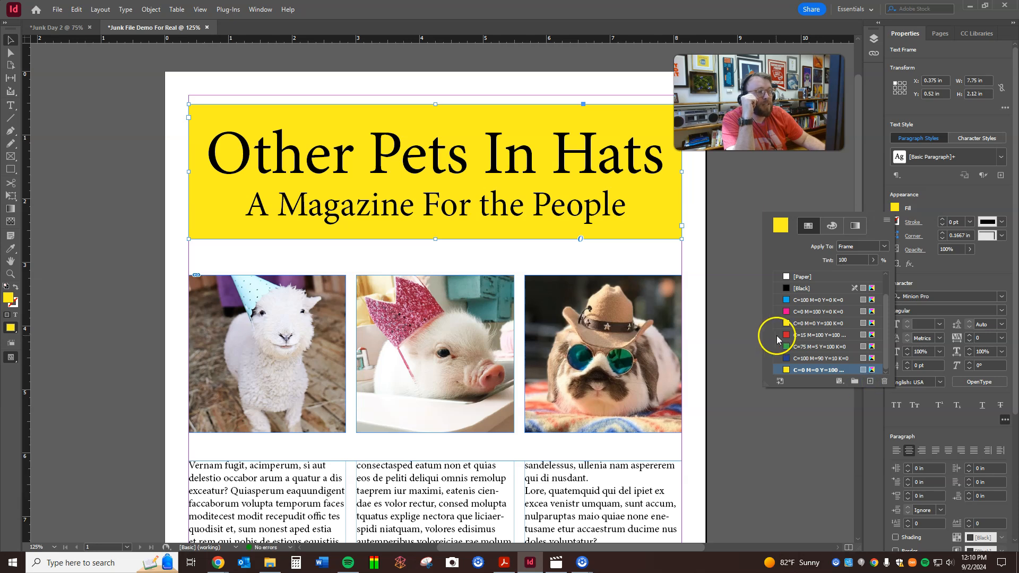
# Try changing the duplicated swatch to 83% cyan and 43% black and switching its color mode to HSB, and discard the edits
pyautogui.doubleClick(789, 371)
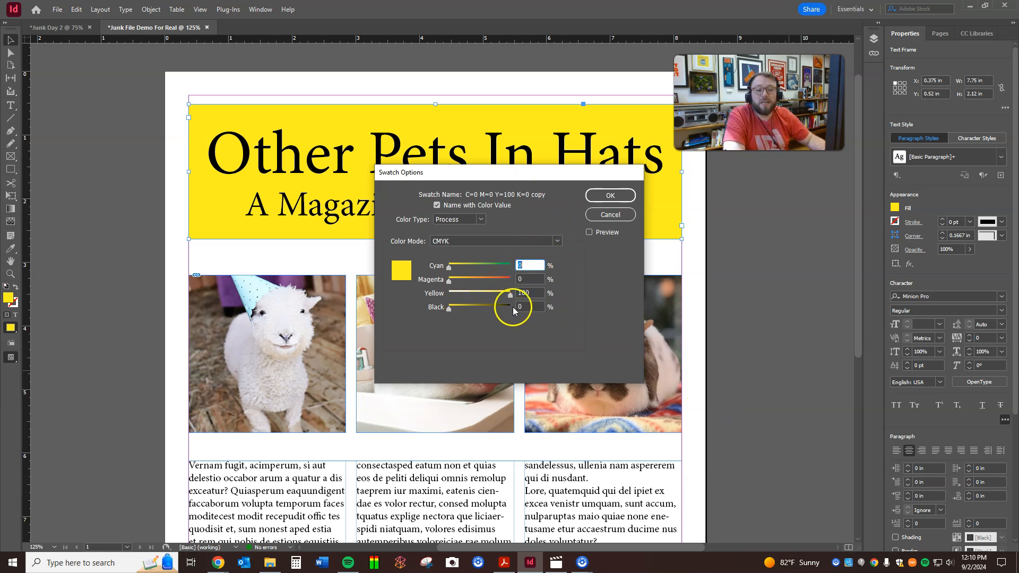
pyautogui.moveTo(449, 267); pyautogui.dragTo(499, 267)
pyautogui.moveTo(455, 307); pyautogui.dragTo(476, 312)
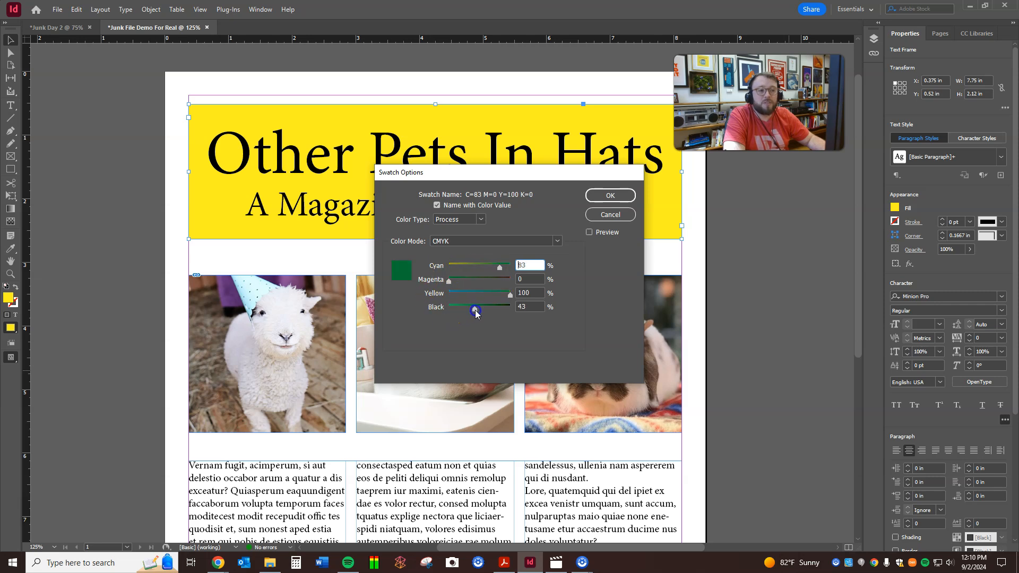
pyautogui.click(471, 242)
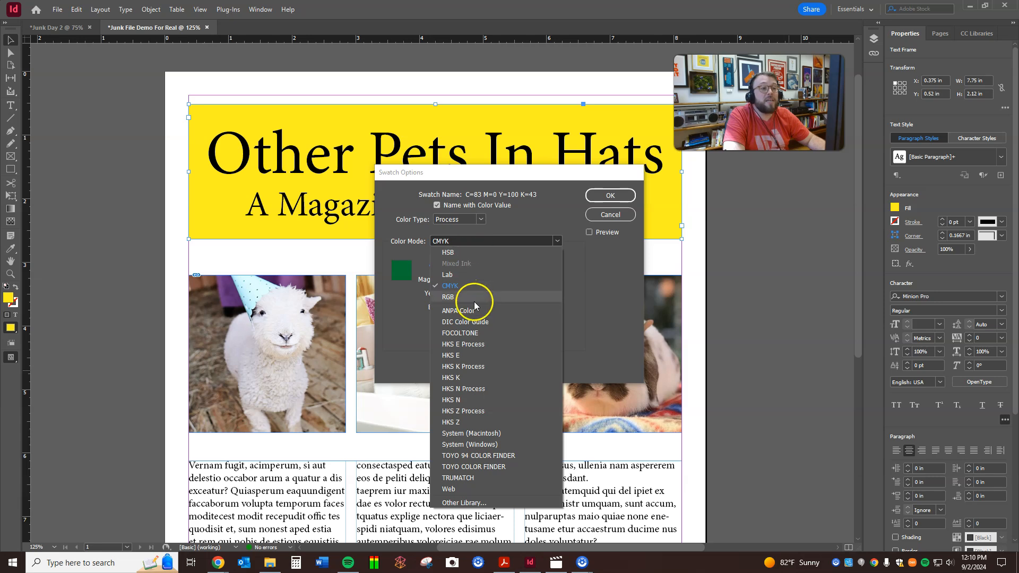
pyautogui.click(478, 253)
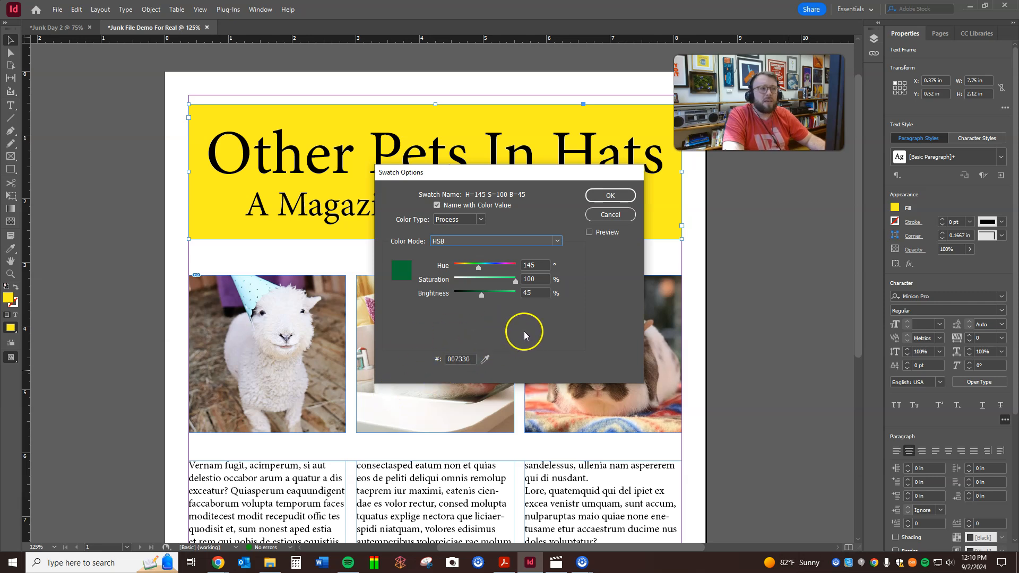
pyautogui.click(610, 214)
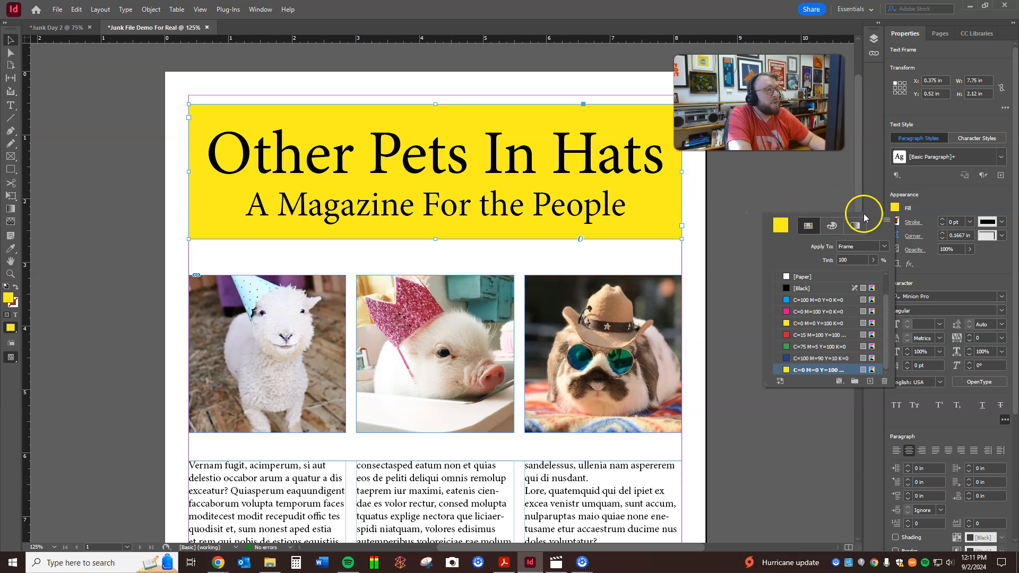
# Reduce the tint of the header frame's yellow fill to 94%
pyautogui.click(832, 225)
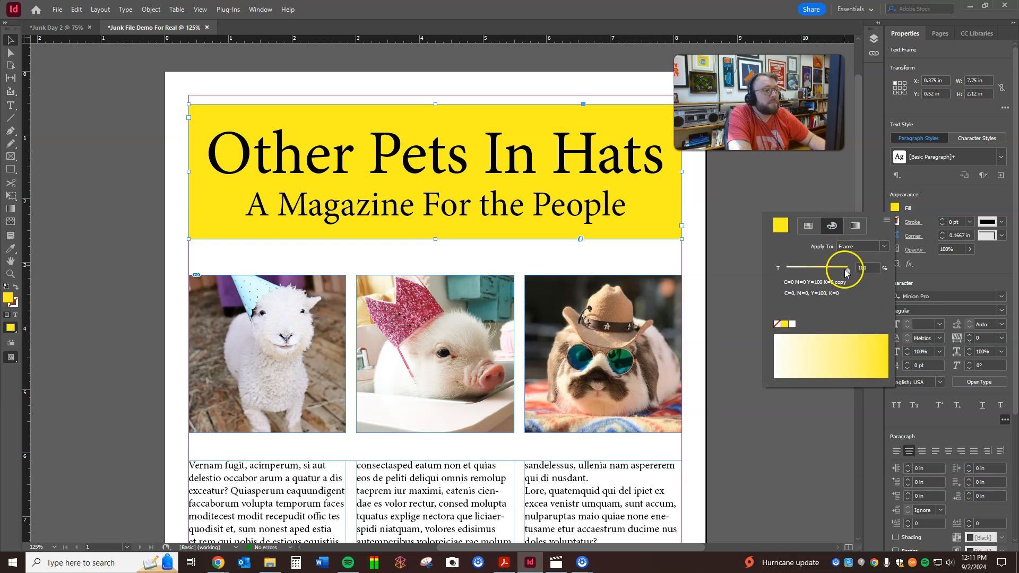
pyautogui.moveTo(813, 355); pyautogui.dragTo(883, 354)
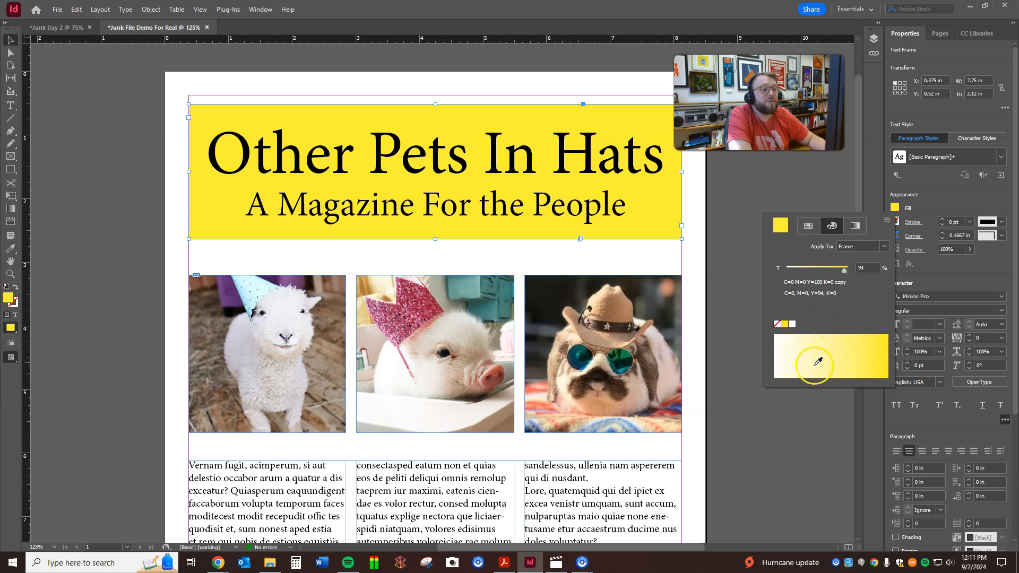
# Clear the header frame's fill and sample a pink of C=0 M=78 Y=11 K=0 for it from the color spectrum
pyautogui.click(777, 325)
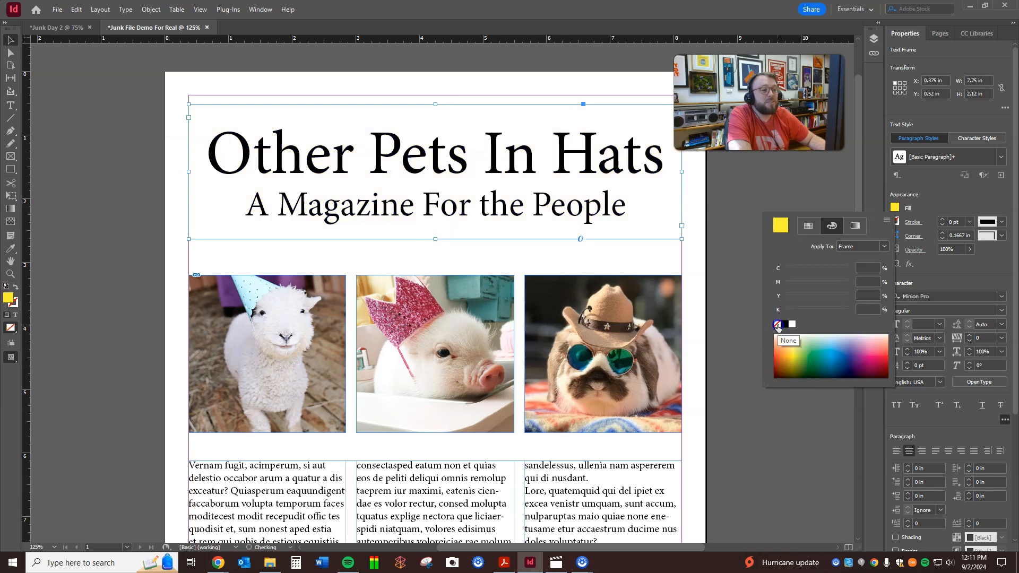
pyautogui.click(855, 350)
pyautogui.click(855, 351)
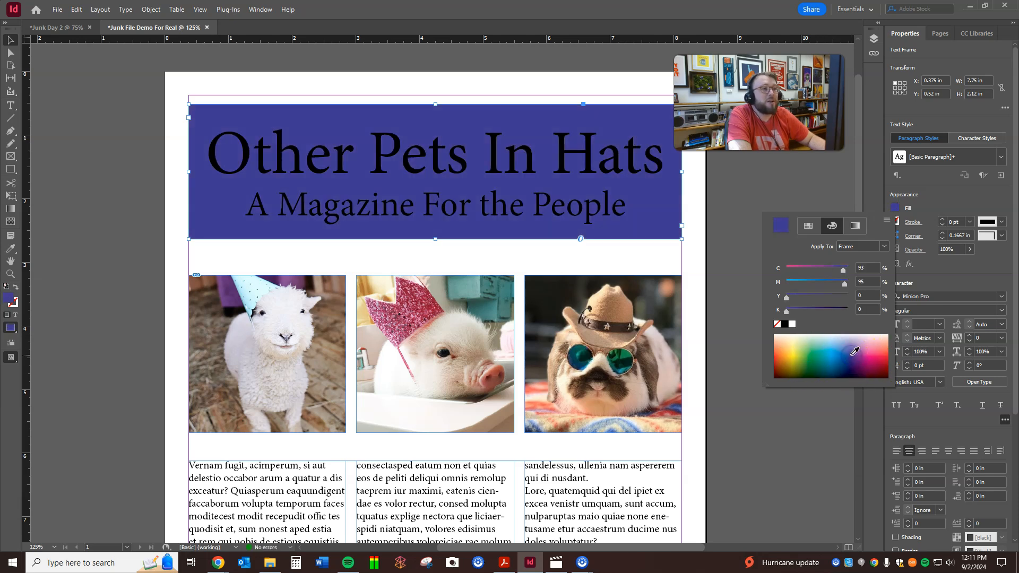
pyautogui.click(877, 353)
pyautogui.click(873, 363)
pyautogui.click(872, 358)
pyautogui.click(871, 352)
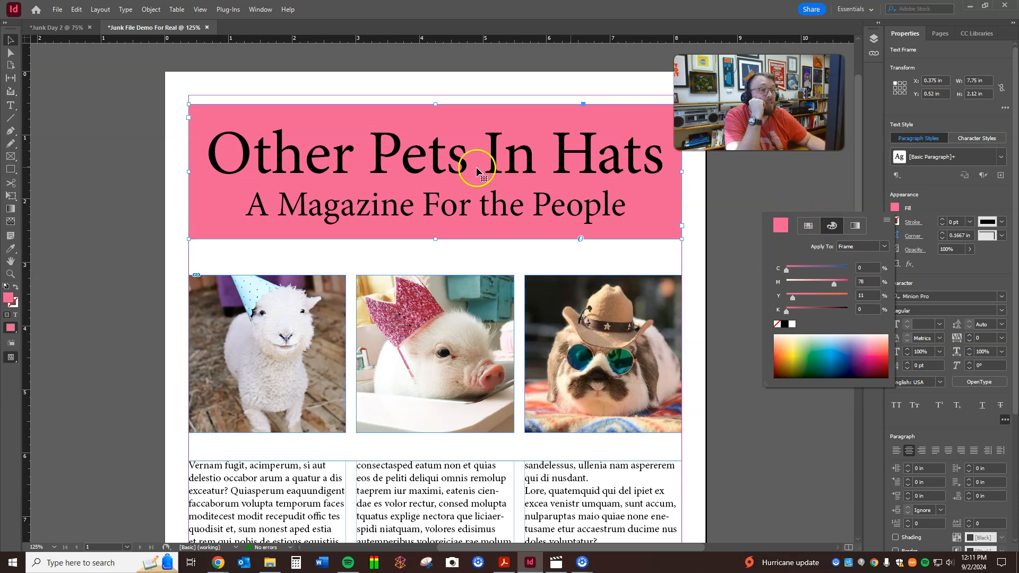
# Save the header frame's pink fill color as a new swatch
pyautogui.click(808, 225)
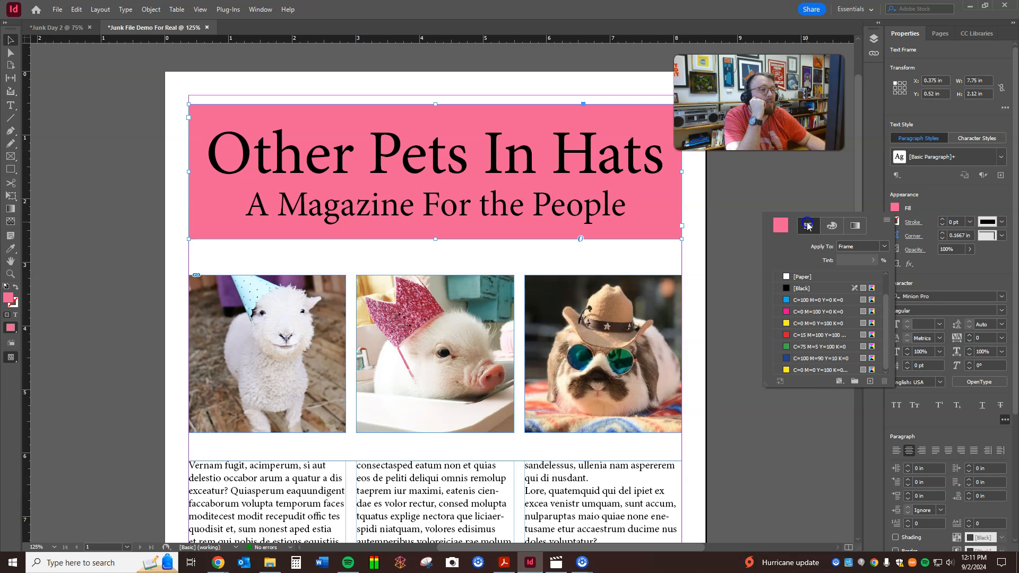
pyautogui.click(869, 382)
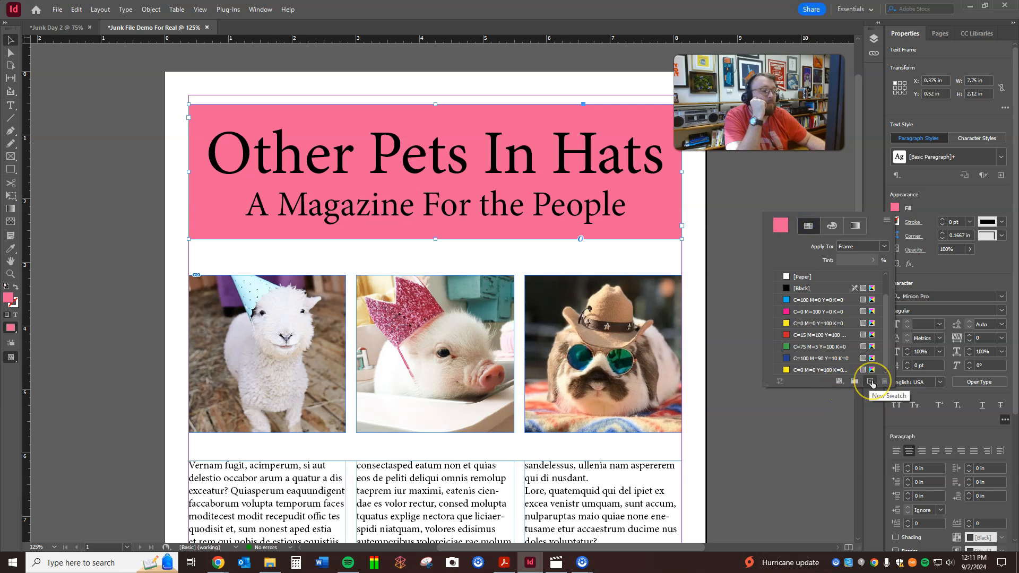
pyautogui.click(871, 383)
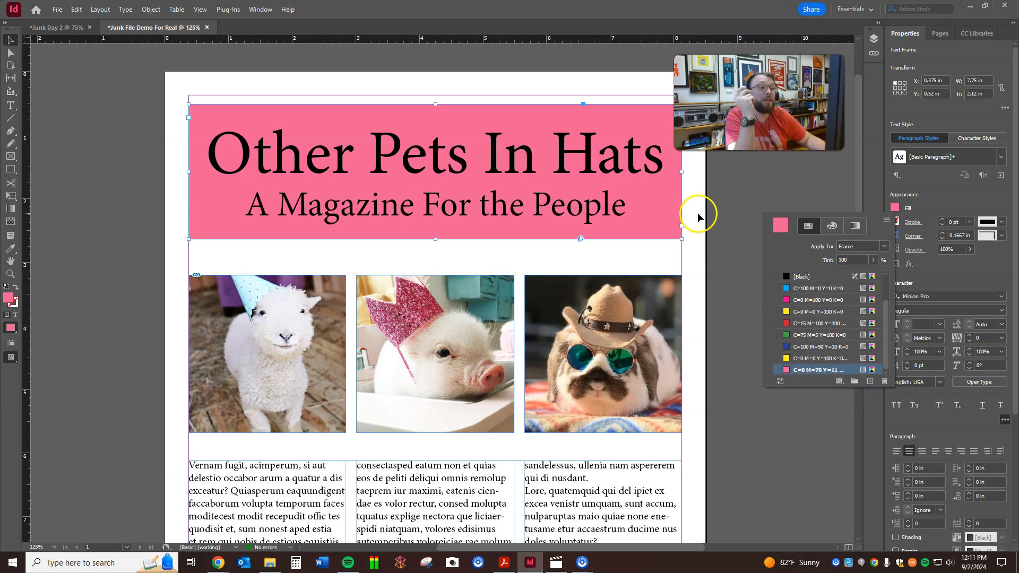
pyautogui.click(722, 195)
# Fill the three-column body text frame with the saved pink C=0 M=78 Y=11 K=0 swatch
pyautogui.scroll(-5, 760, 228)
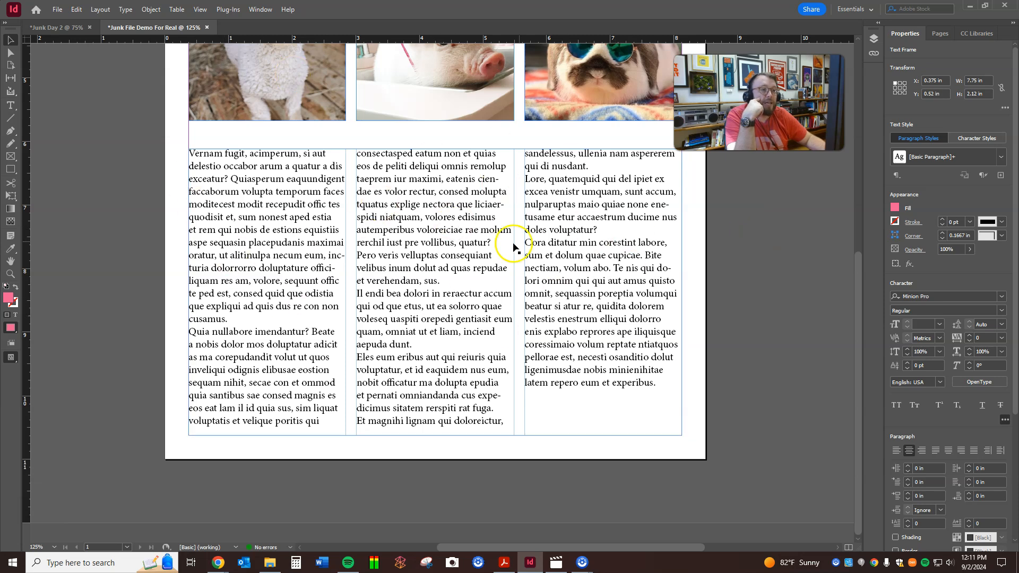
pyautogui.click(476, 192)
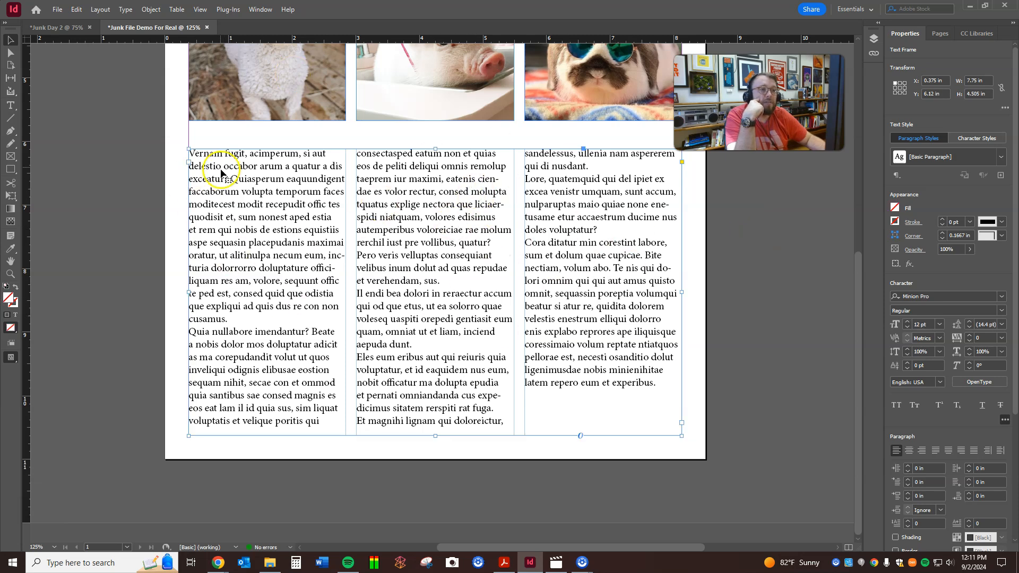
pyautogui.click(896, 210)
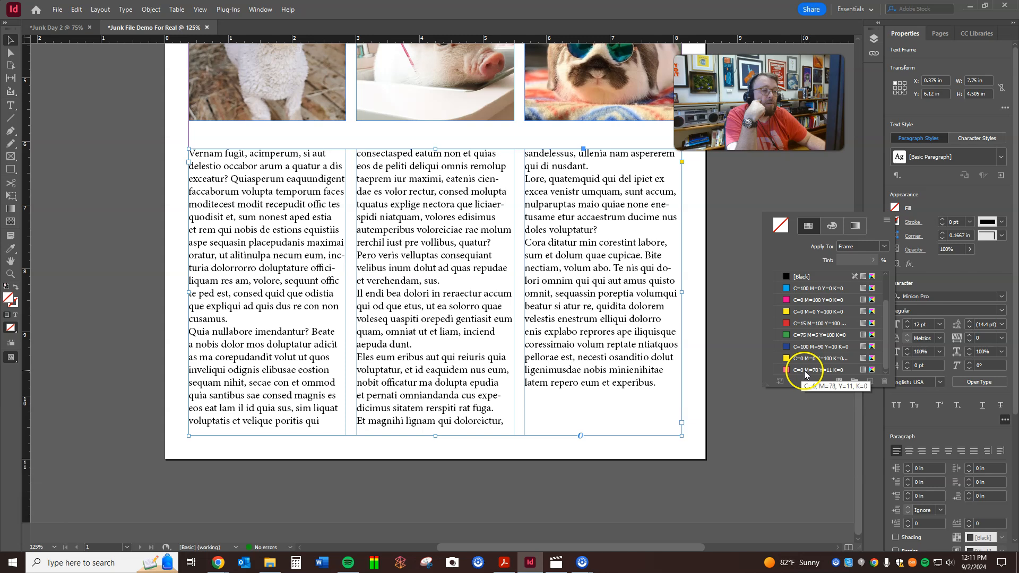
pyautogui.click(804, 371)
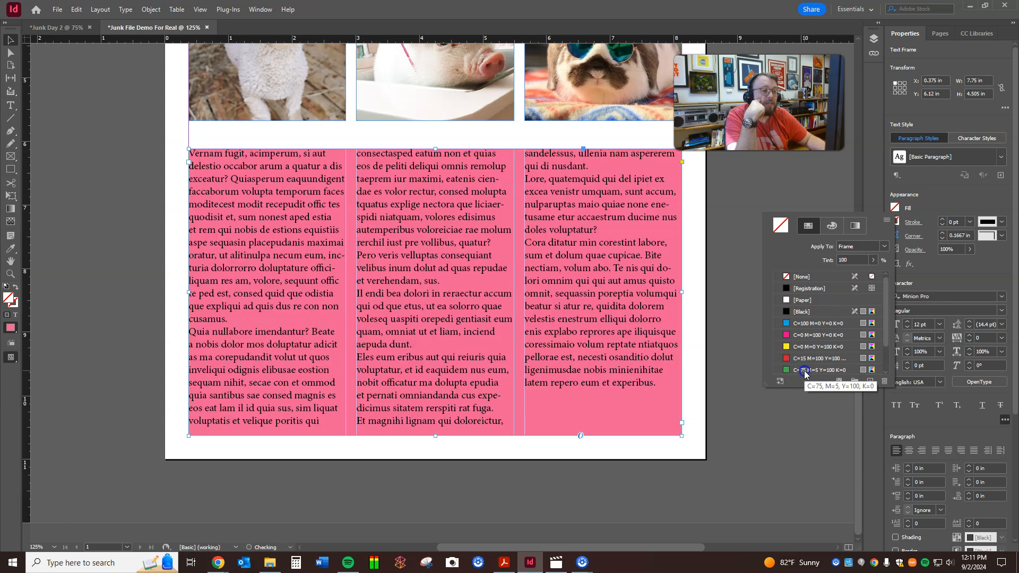
pyautogui.click(742, 285)
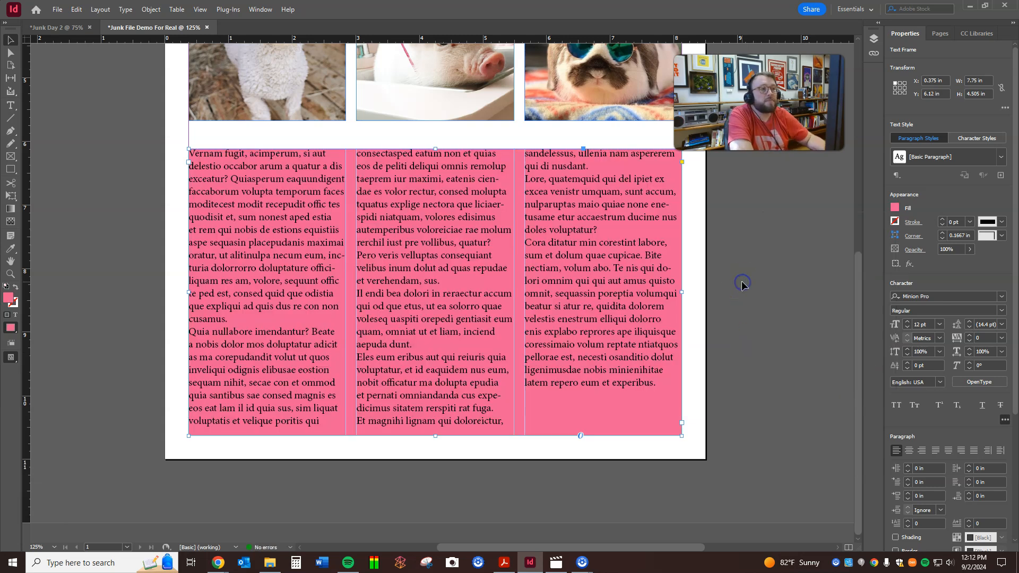
# Preview the page without guides and examine how the body text sits against the edges of its pink frame
pyautogui.scroll(3, 742, 285)
pyautogui.hotkey('ctrl', '-')
pyautogui.hotkey('ctrl', '-')
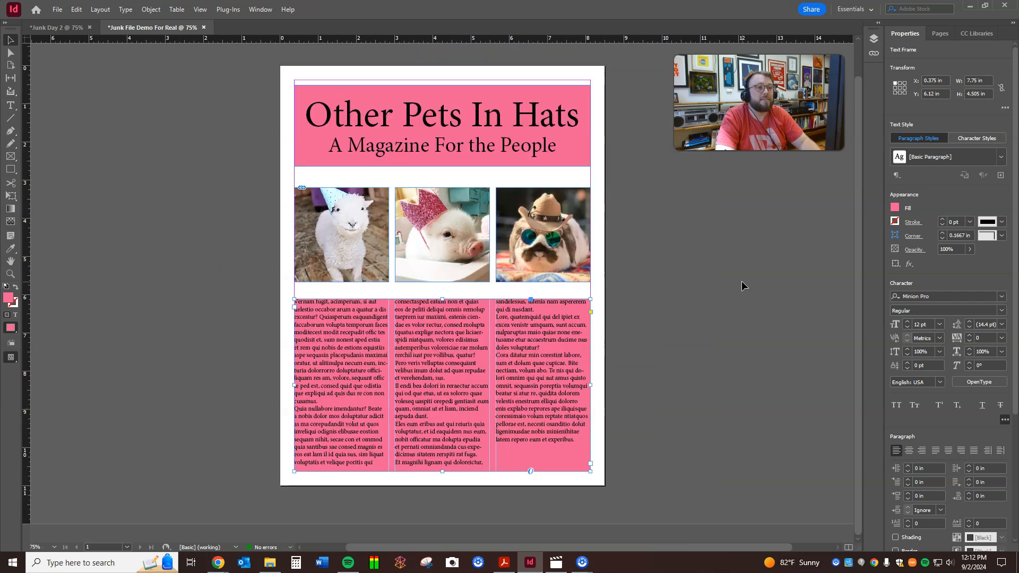
pyautogui.click(719, 191)
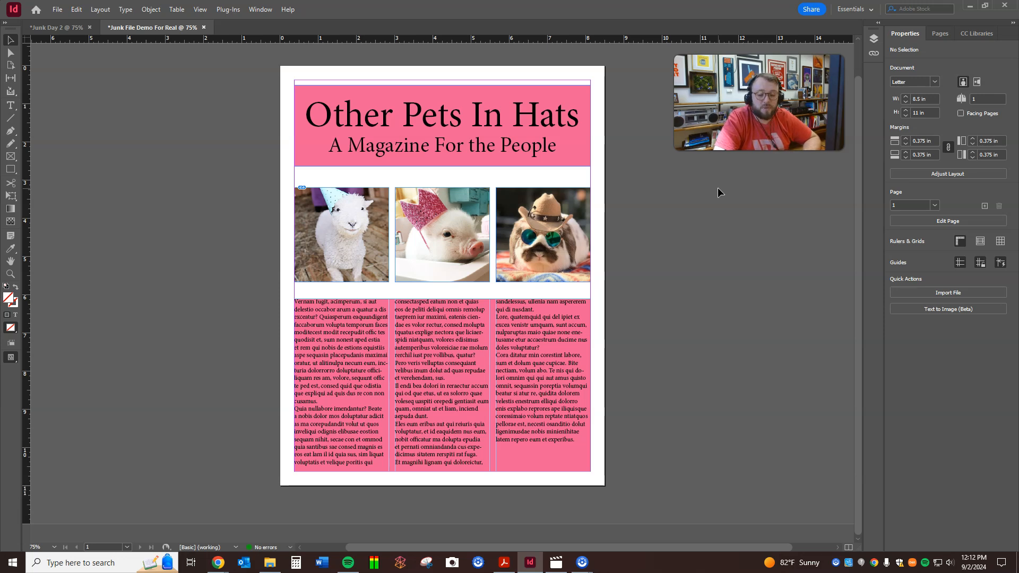
pyautogui.press('w')
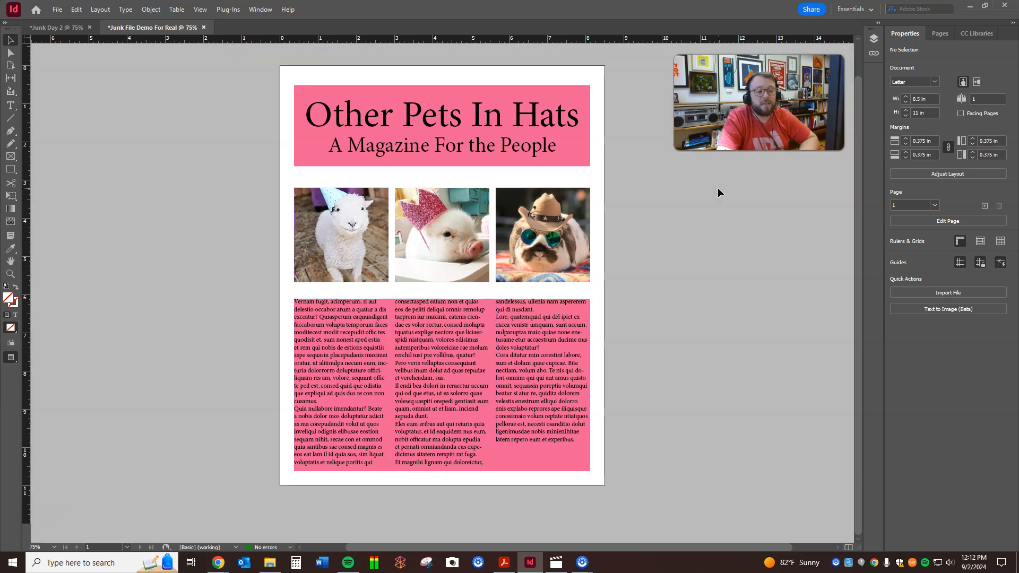
pyautogui.press('w')
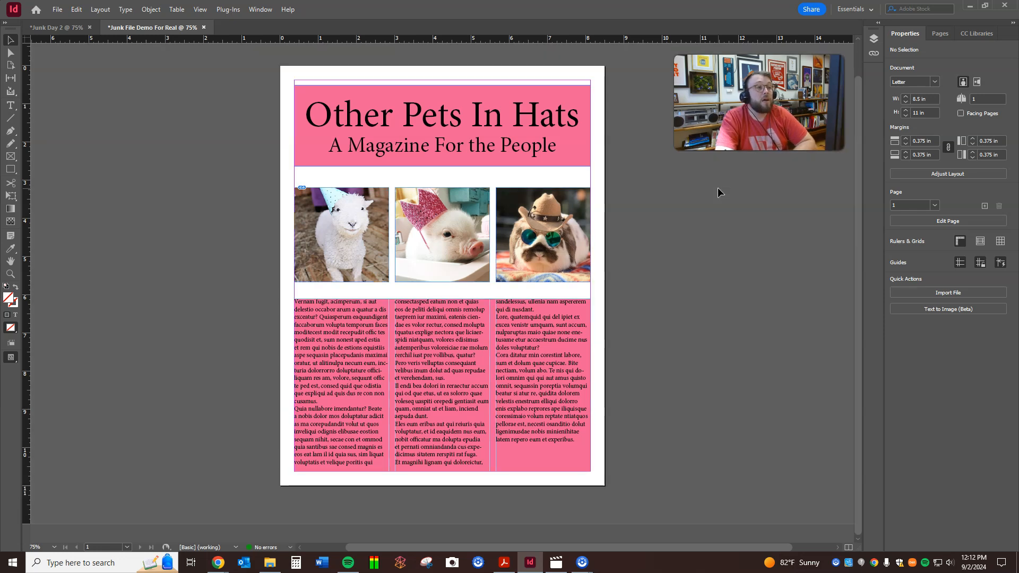
pyautogui.press('w')
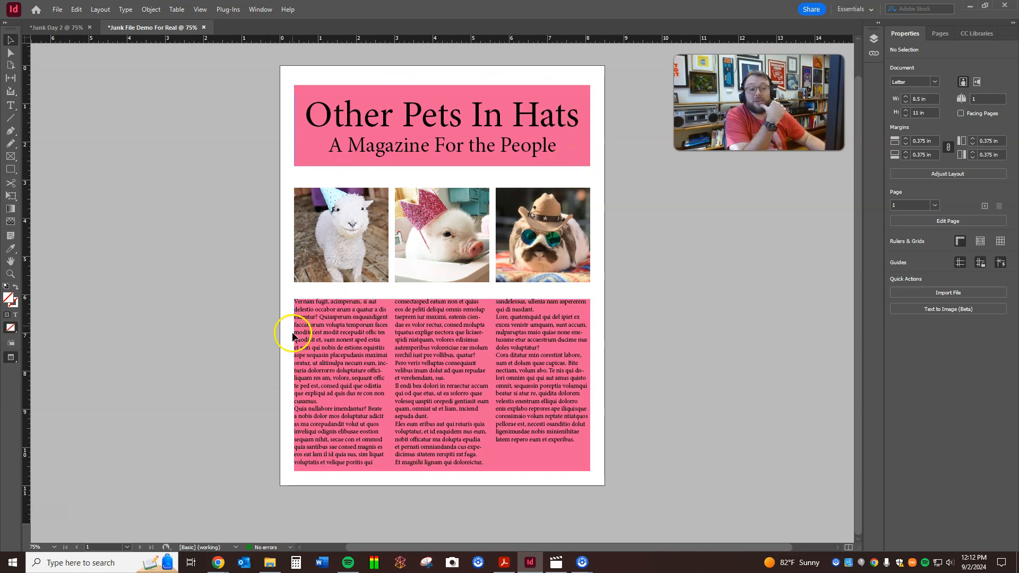
pyautogui.hotkey('ctrl', '=')
pyautogui.hotkey('ctrl', '=')
pyautogui.hotkey('ctrl', '=')
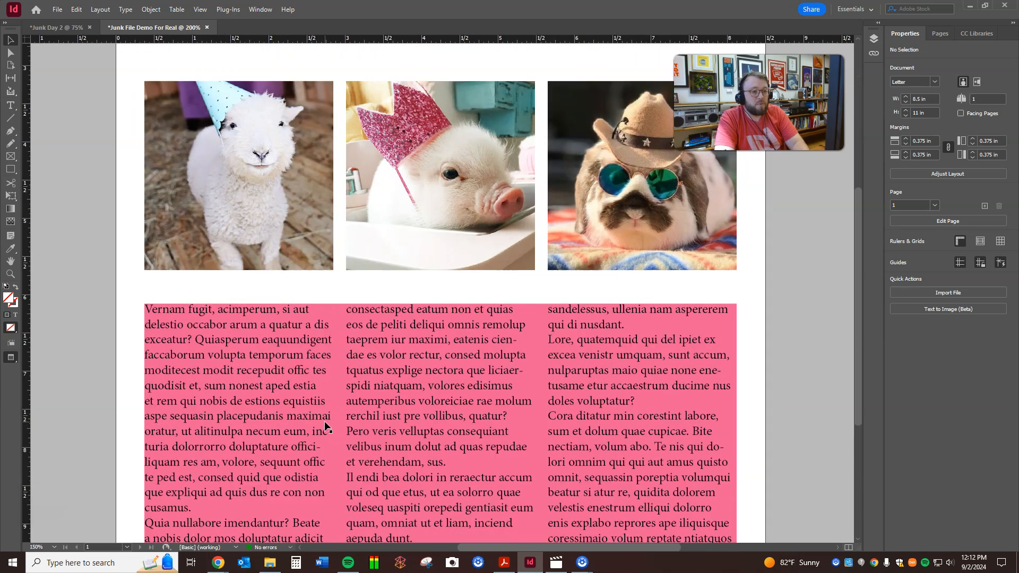
pyautogui.moveTo(269, 446); pyautogui.dragTo(494, 214)
pyautogui.scroll(3, 494, 214)
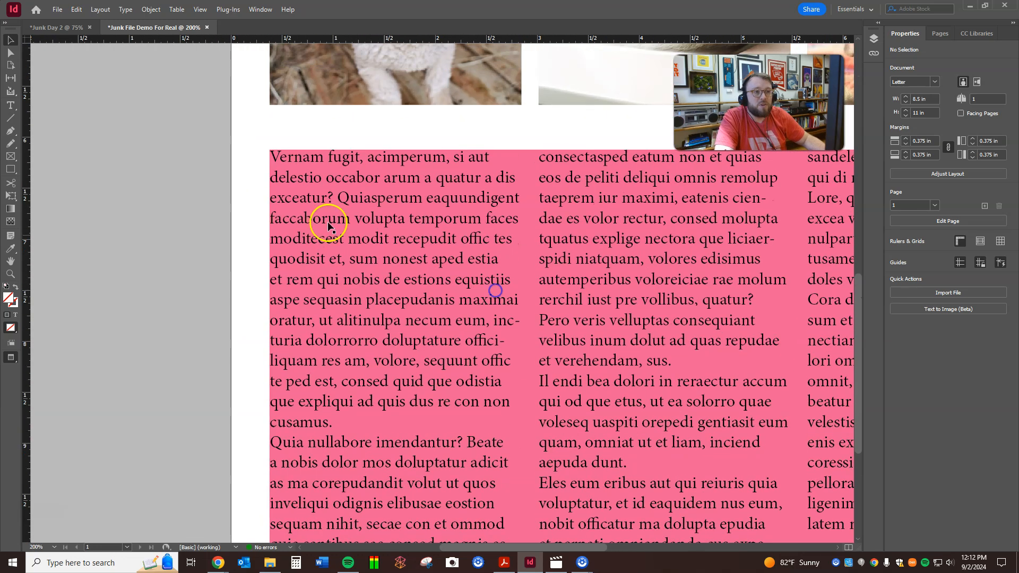
pyautogui.moveTo(515, 419); pyautogui.dragTo(319, 305)
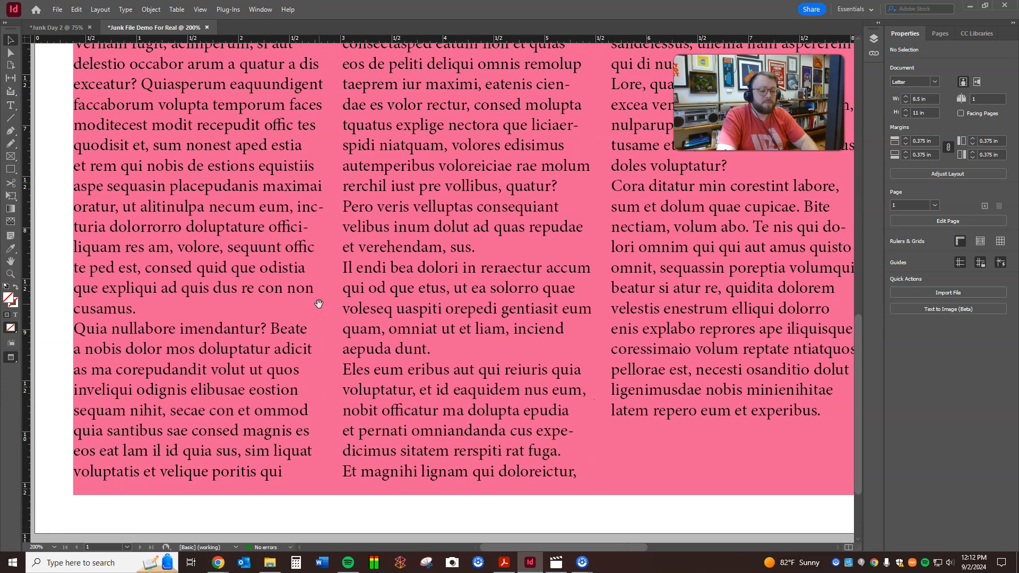
pyautogui.scroll(-1, 318, 303)
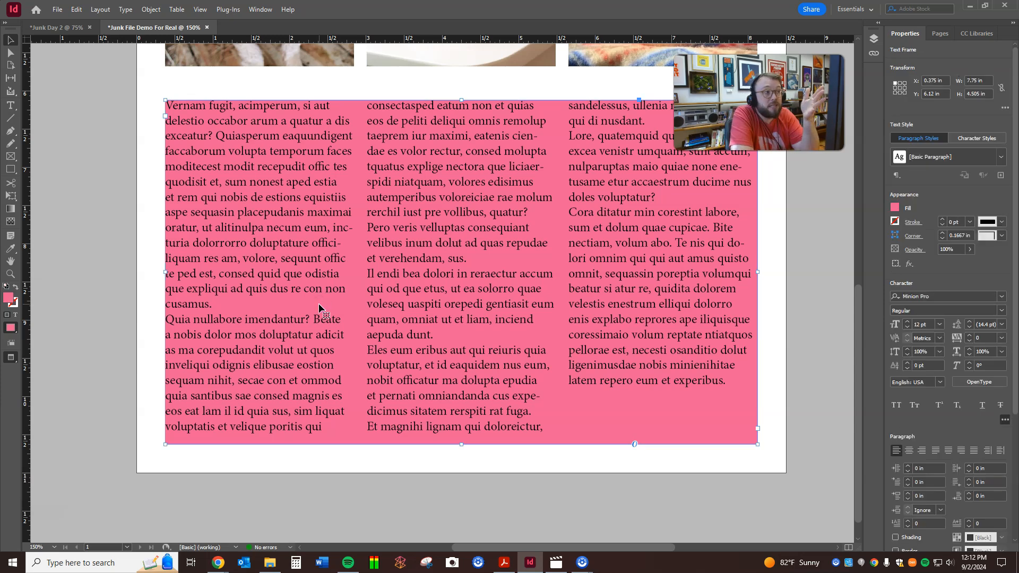
# Set the body text frame's inset spacing to 0.125 in on all four sides
pyautogui.click(267, 236)
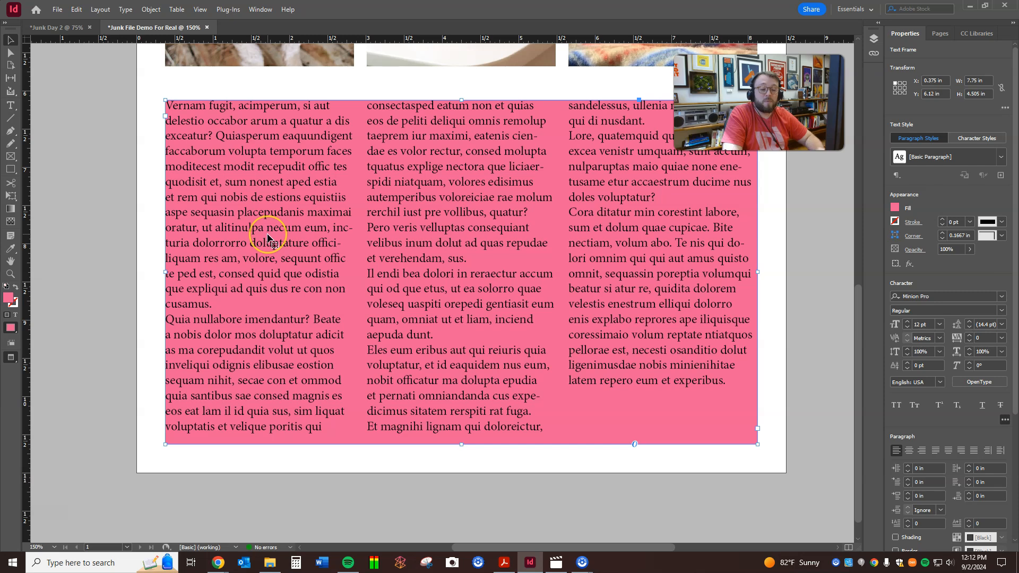
pyautogui.hotkey('ctrl', 'b')
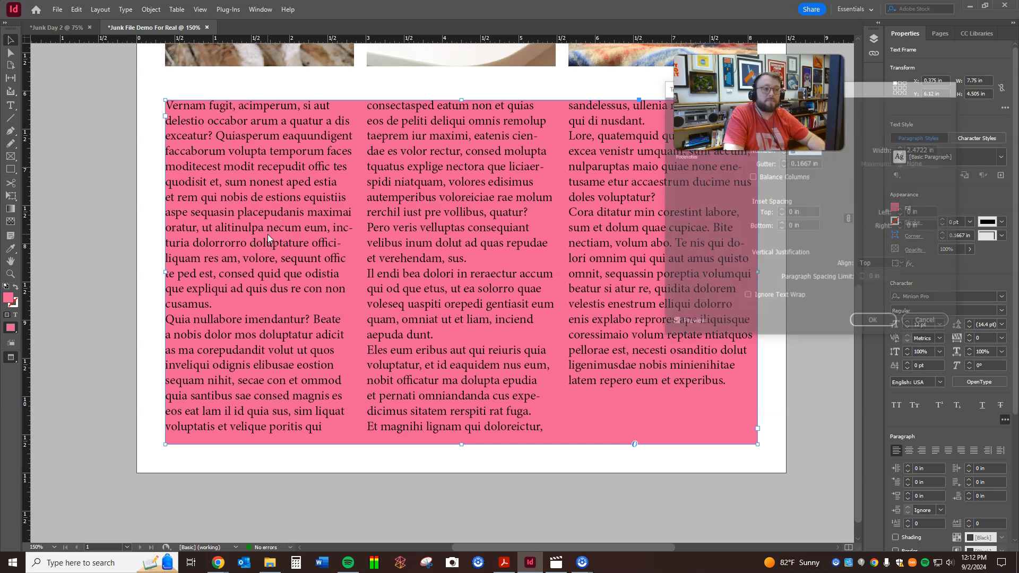
pyautogui.click(743, 186)
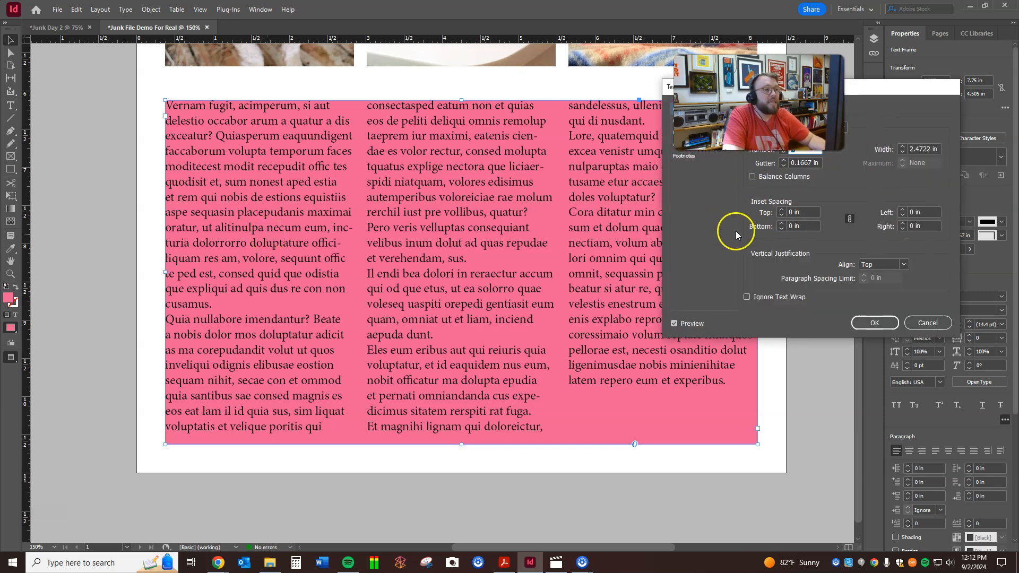
pyautogui.click(781, 211)
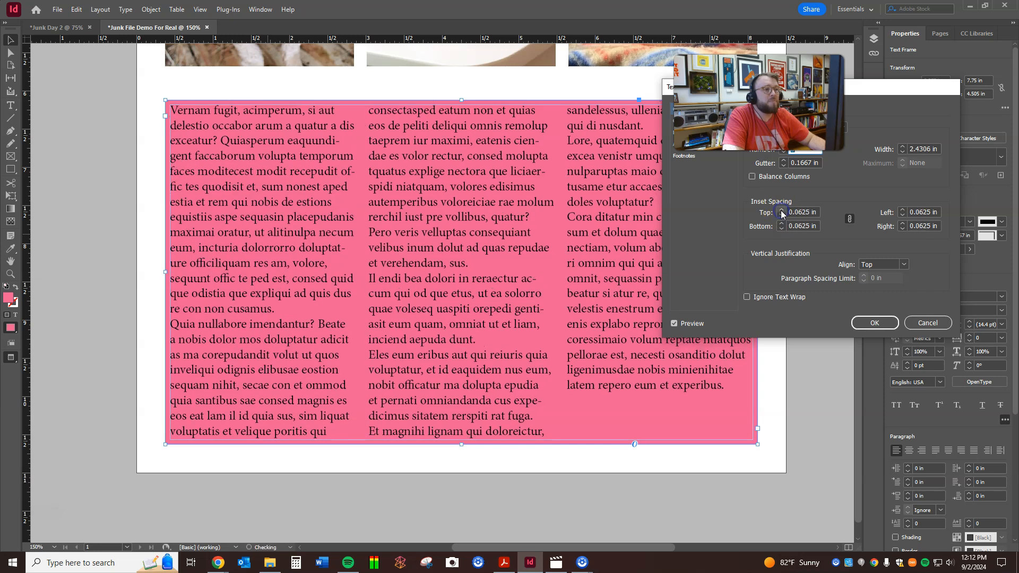
pyautogui.click(782, 210)
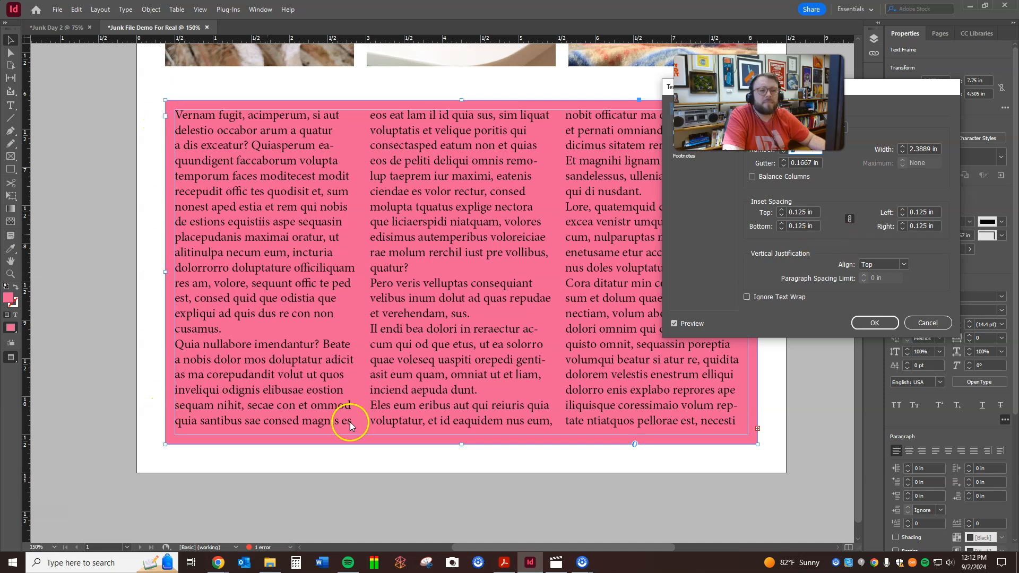
pyautogui.click(870, 327)
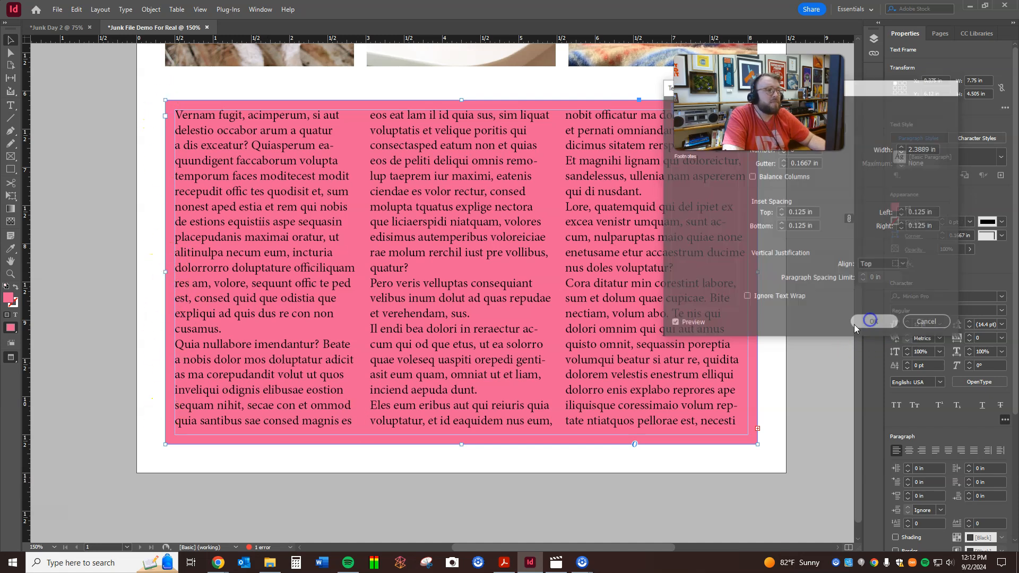
# Deselect the body text frame and review its text spacing and the whole page layout in preview mode
pyautogui.click(797, 279)
pyautogui.press('w')
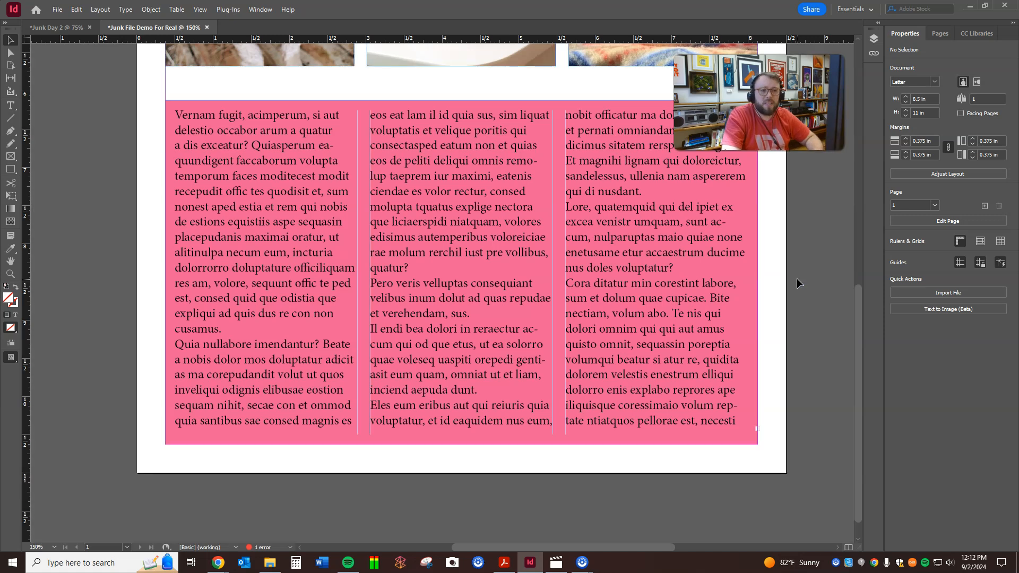
pyautogui.press('w')
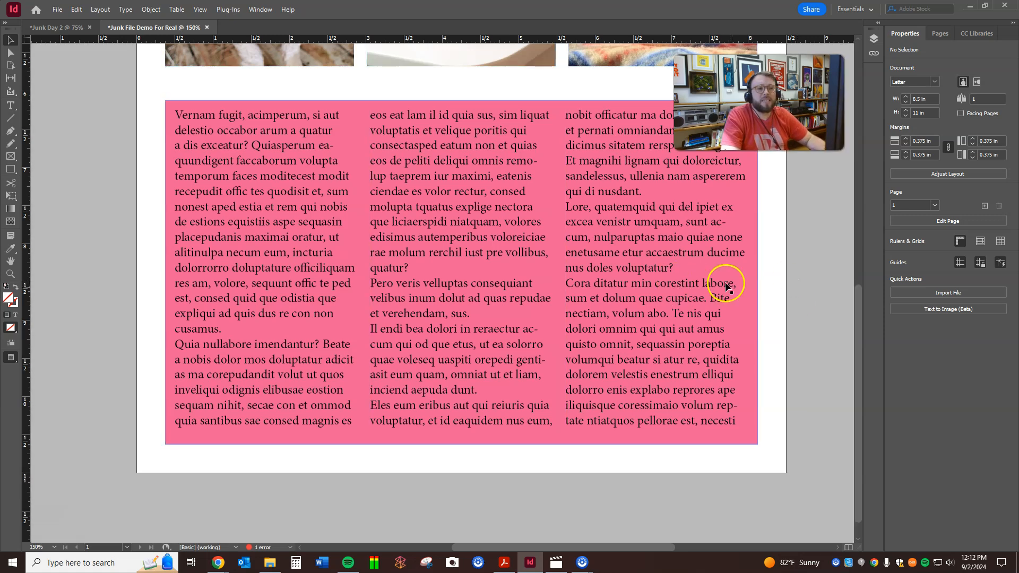
pyautogui.scroll(1, 53, 349)
pyautogui.scroll(4, 53, 350)
pyautogui.hotkey('ctrl', '-')
pyautogui.hotkey('ctrl', '-')
pyautogui.hotkey('ctrl', '-')
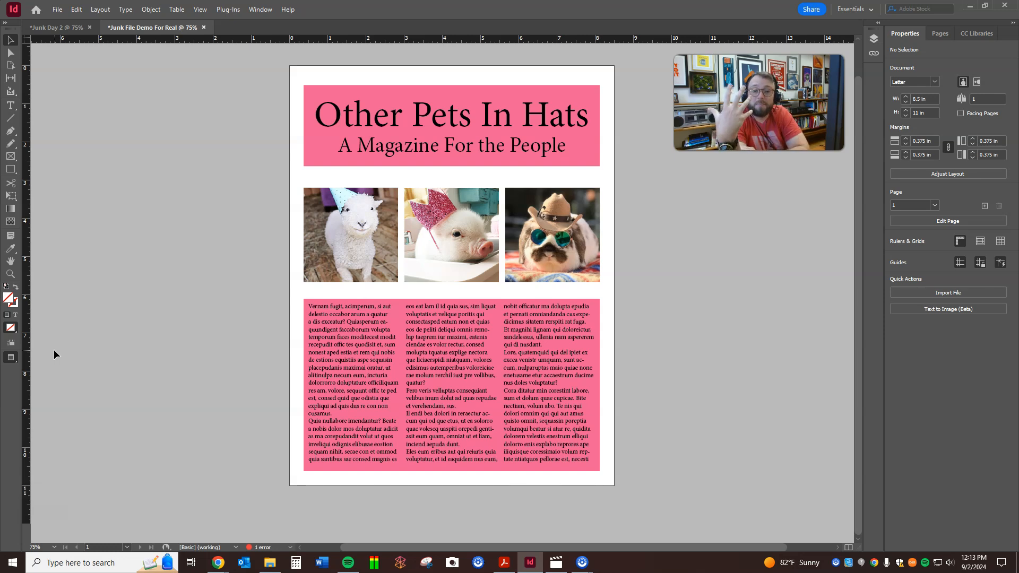
pyautogui.moveTo(734, 91); pyautogui.dragTo(124, 95)
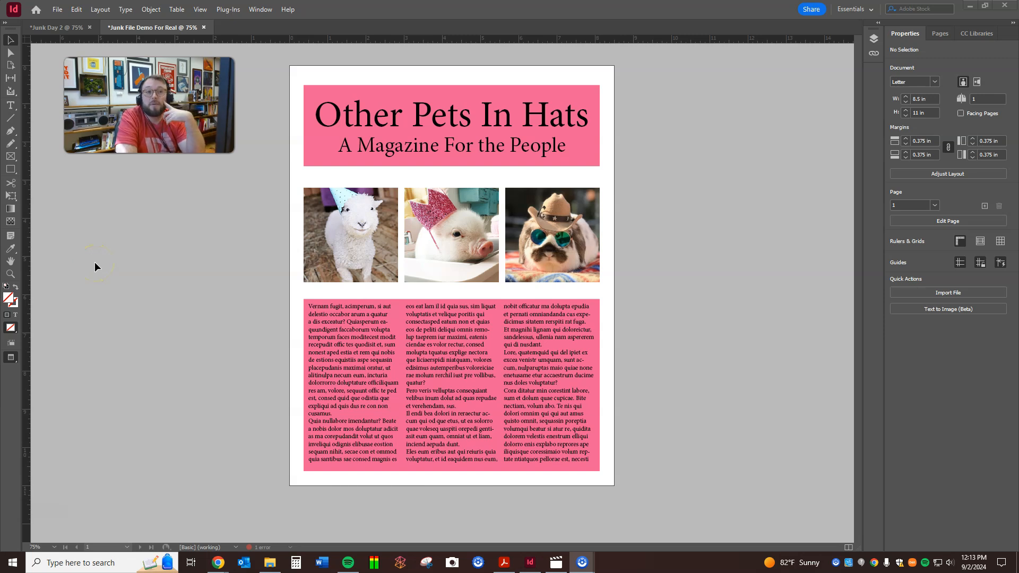
pyautogui.click(309, 173)
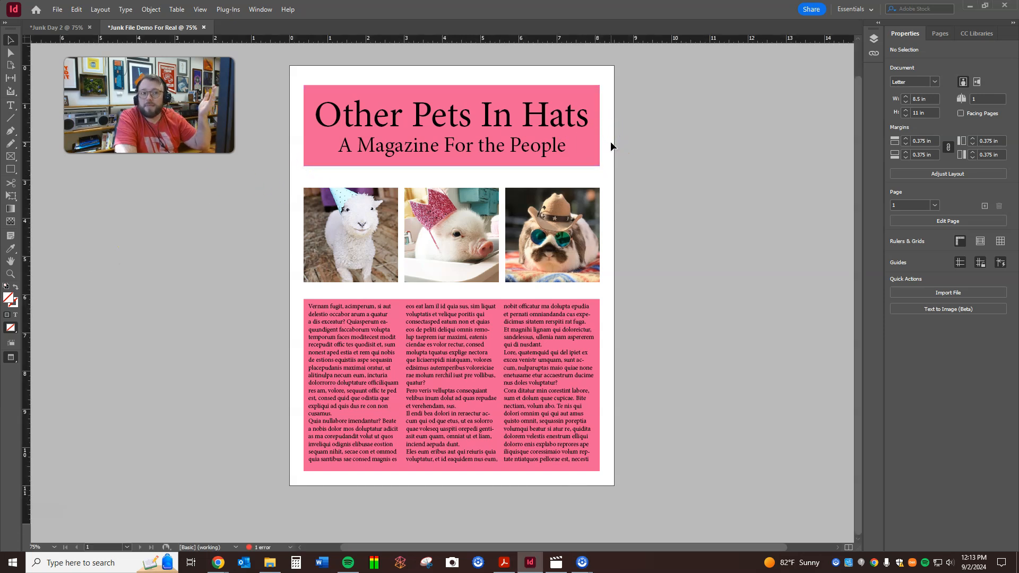
# Draw a rectangle covering the entire 8.5 x 11 in page, from corner to corner
pyautogui.click(11, 169)
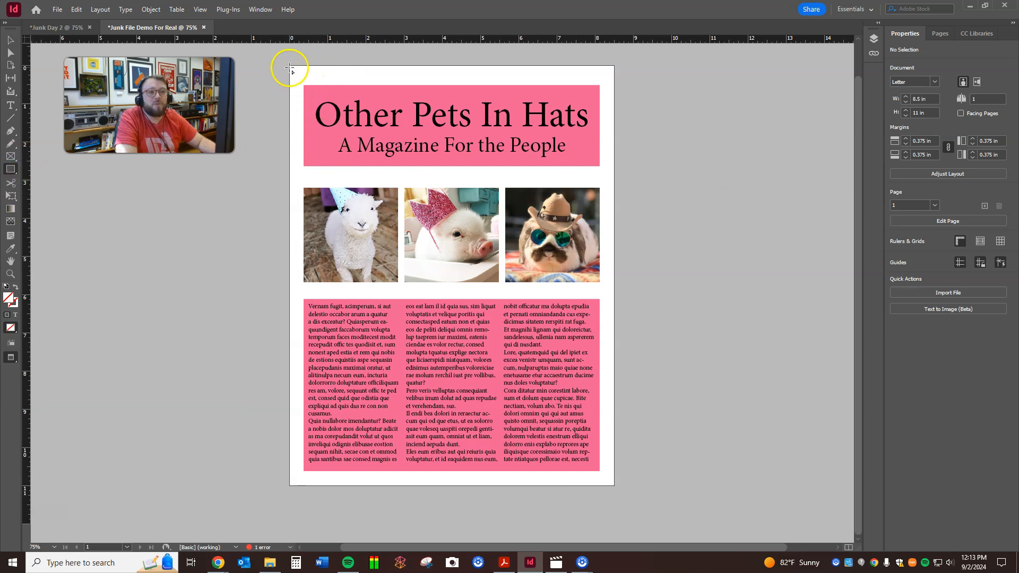
pyautogui.moveTo(287, 67); pyautogui.dragTo(614, 487)
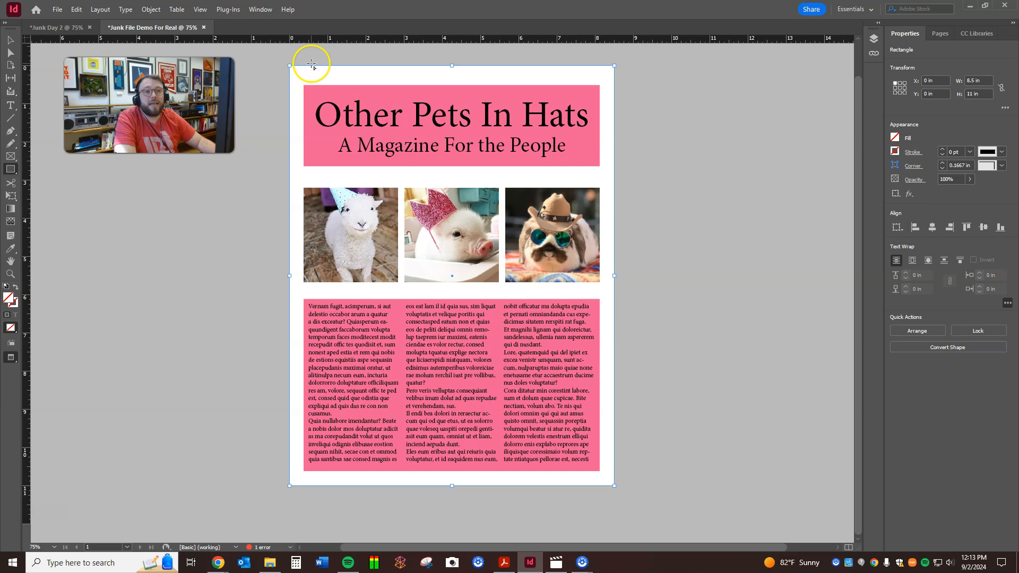
pyautogui.click(10, 40)
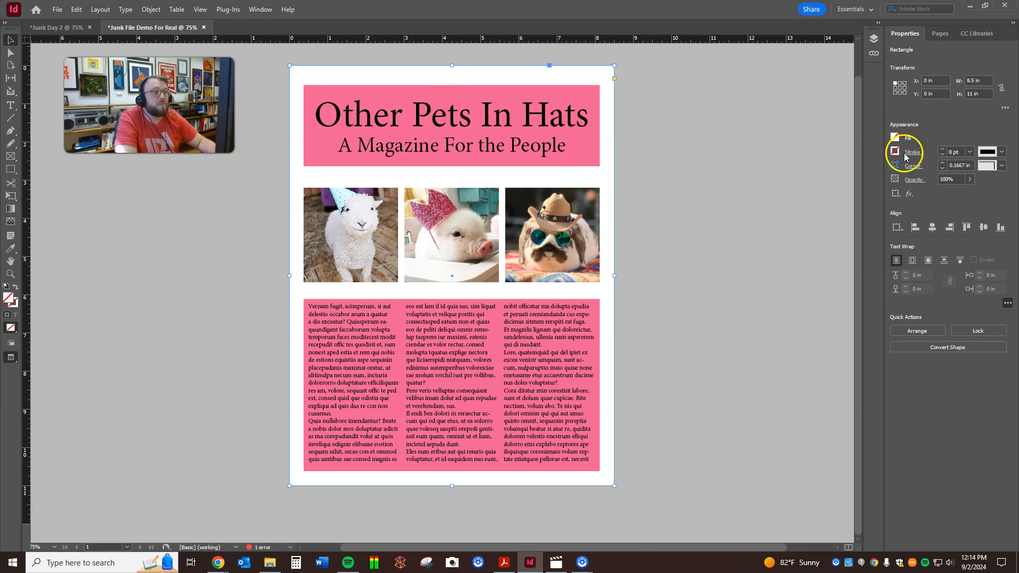
# Fill the full-page rectangle with the pink C=0 M=78 Y=11 K=0 swatch at about 42% tint and deselect it
pyautogui.click(896, 137)
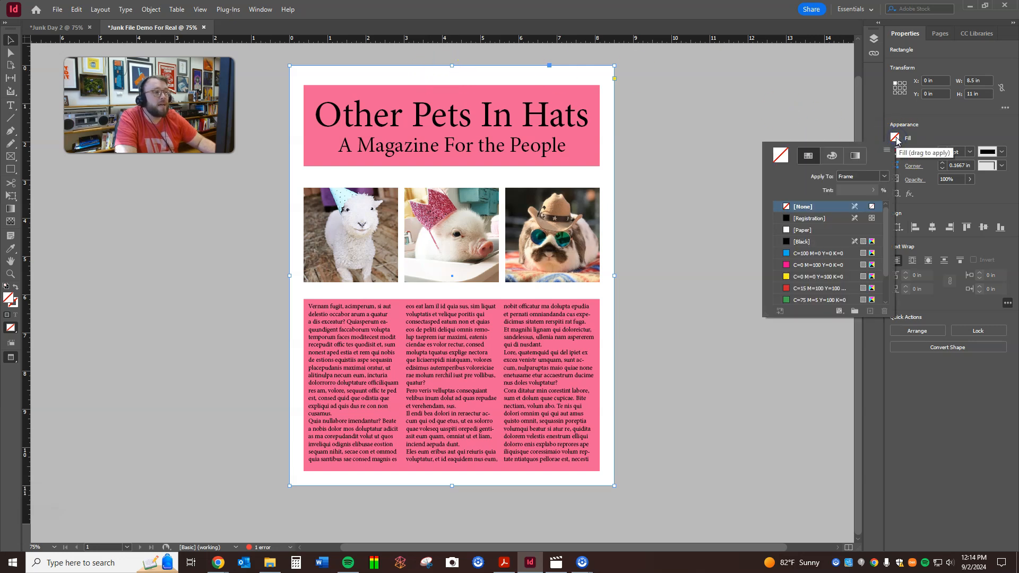
pyautogui.click(806, 298)
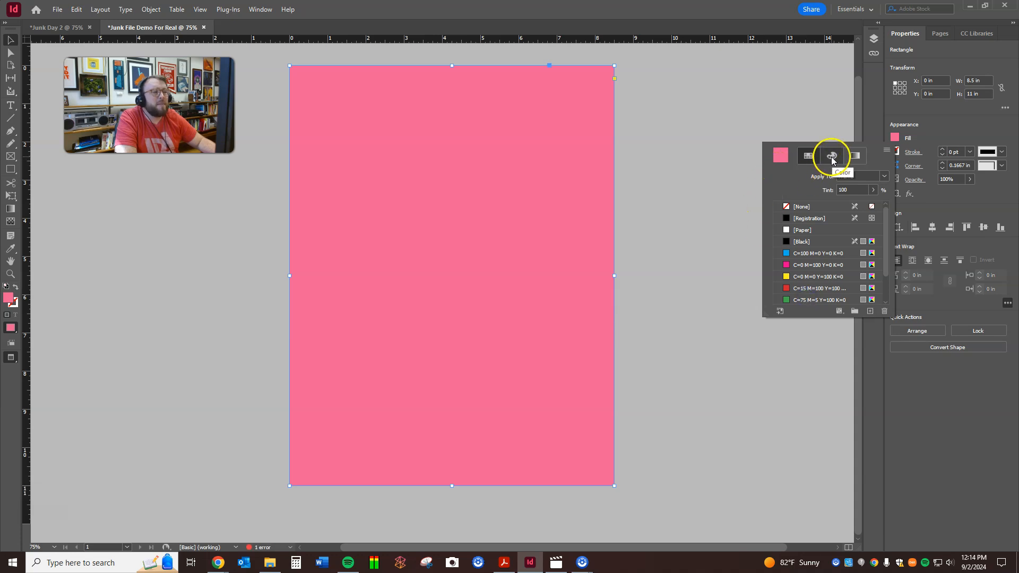
pyautogui.click(831, 156)
pyautogui.click(868, 288)
pyautogui.moveTo(867, 289); pyautogui.dragTo(822, 306)
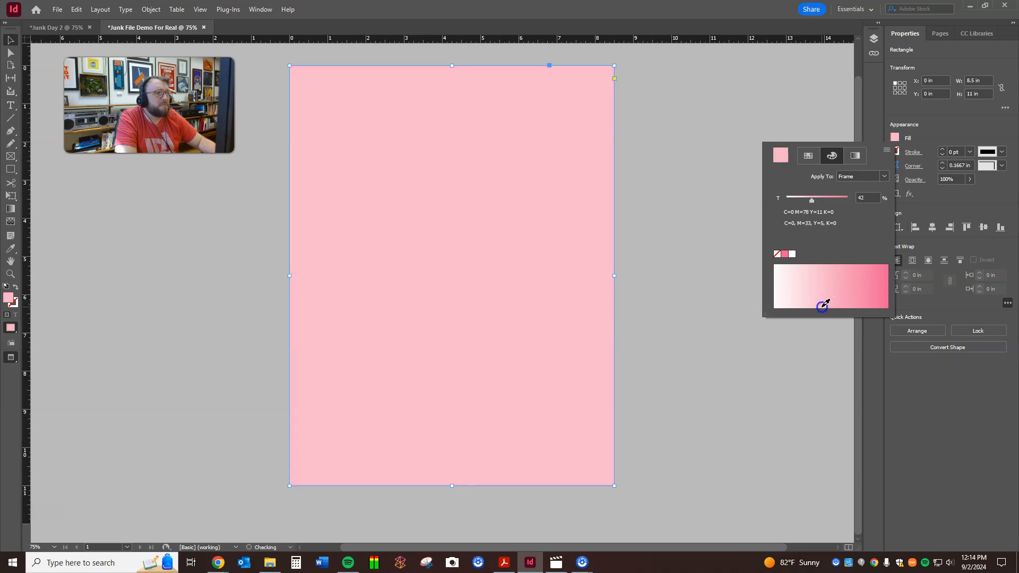
pyautogui.click(630, 126)
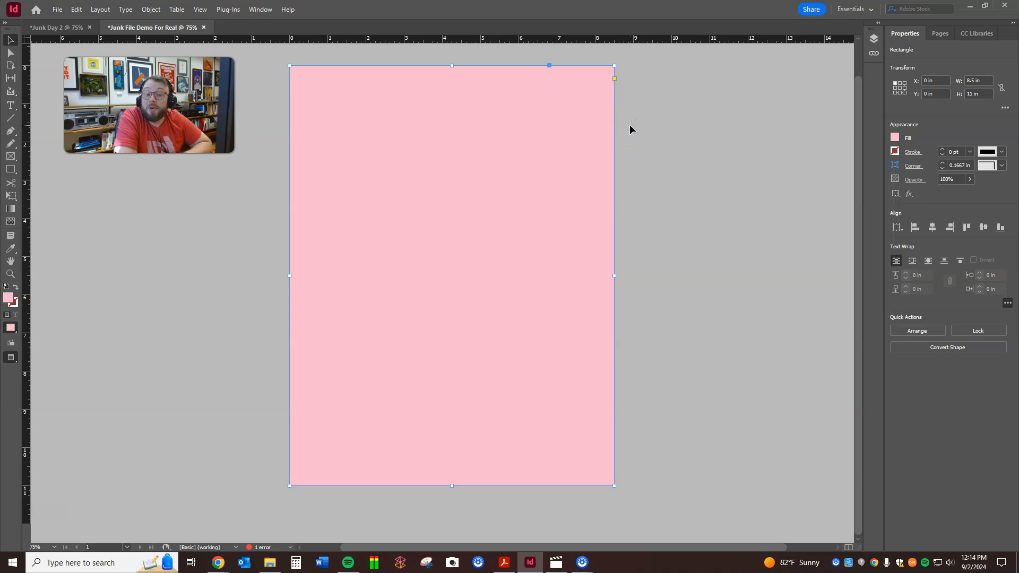
pyautogui.click(630, 127)
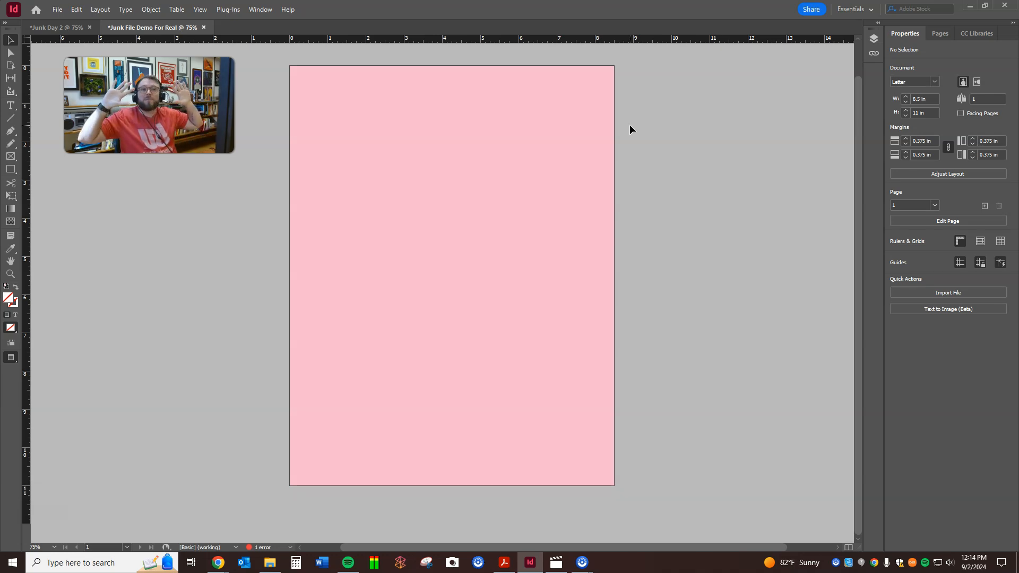
# Send the light pink full-page rectangle behind the header, images and body text, all the way to the back
pyautogui.click(443, 215)
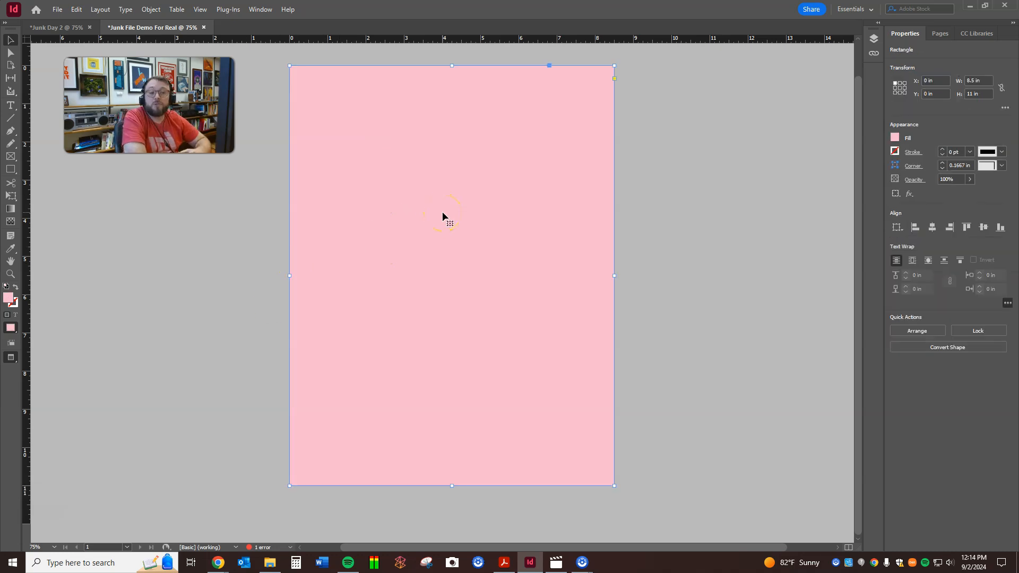
pyautogui.scroll(1, 445, 215)
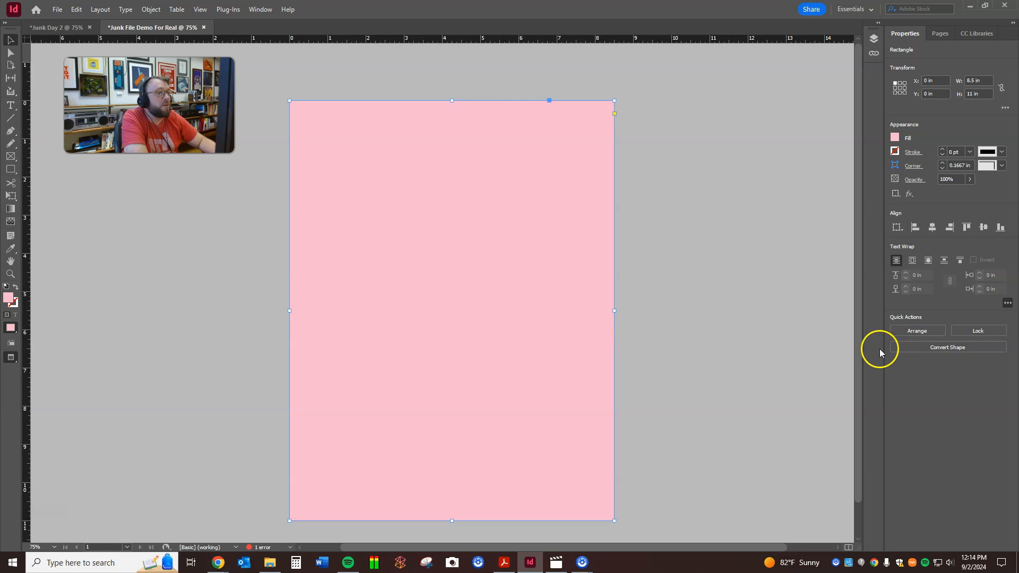
pyautogui.click(917, 331)
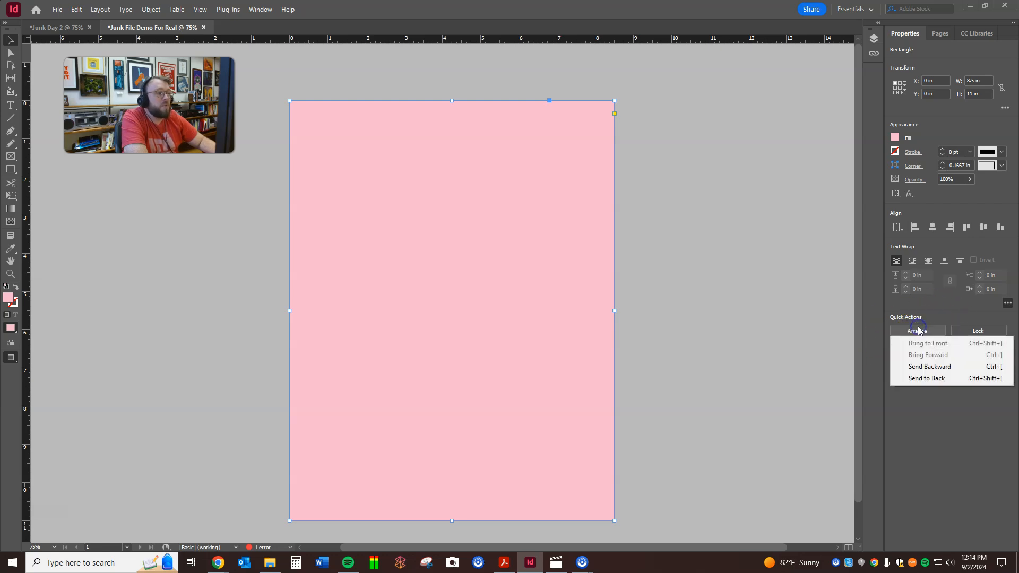
pyautogui.click(930, 367)
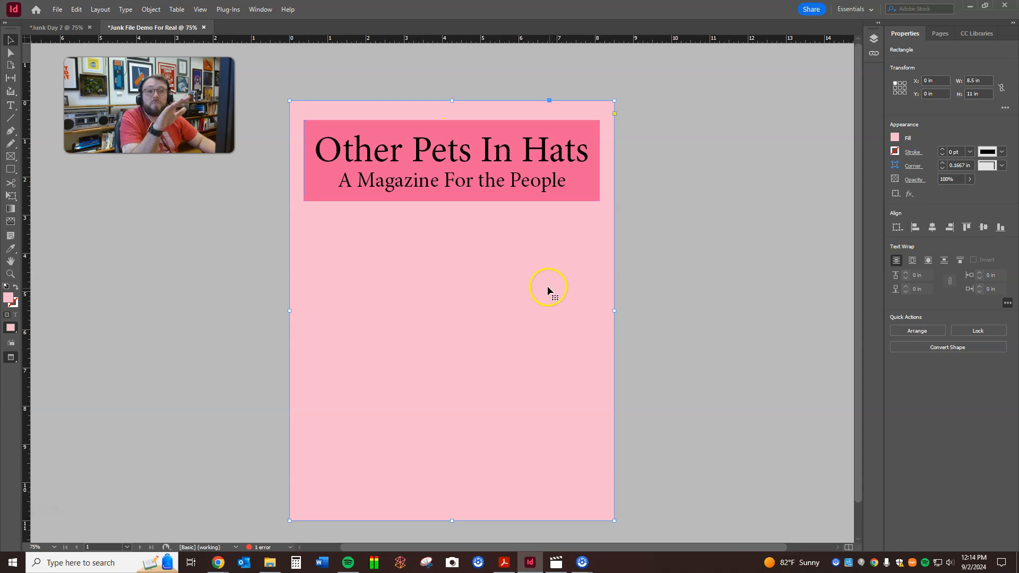
pyautogui.click(928, 330)
pyautogui.click(948, 367)
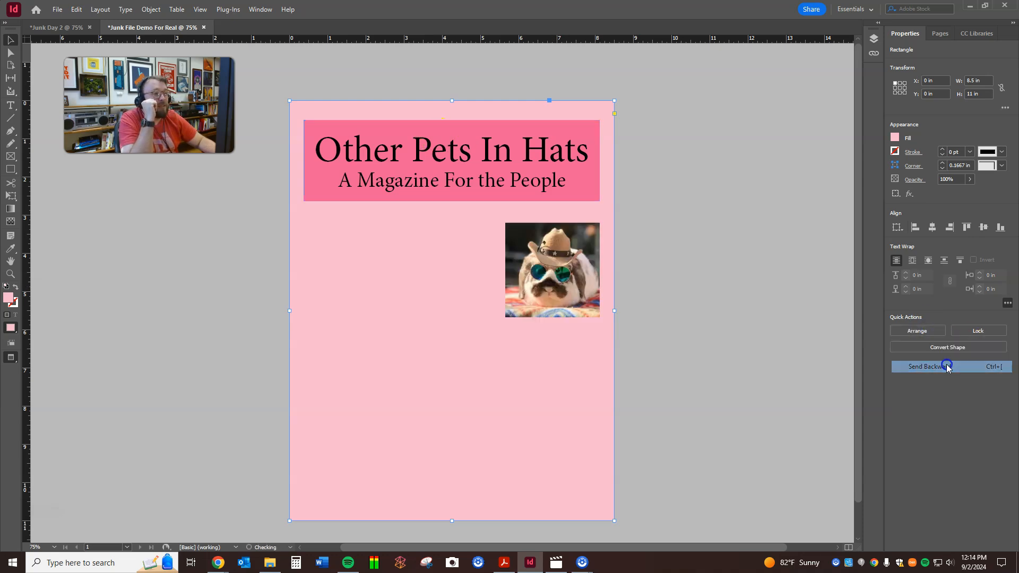
pyautogui.click(911, 332)
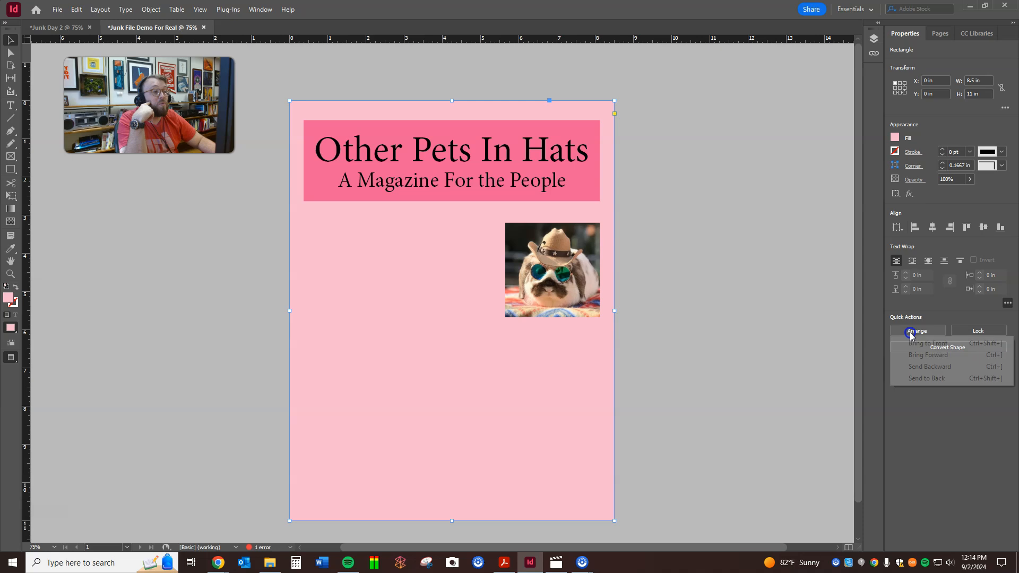
pyautogui.click(935, 378)
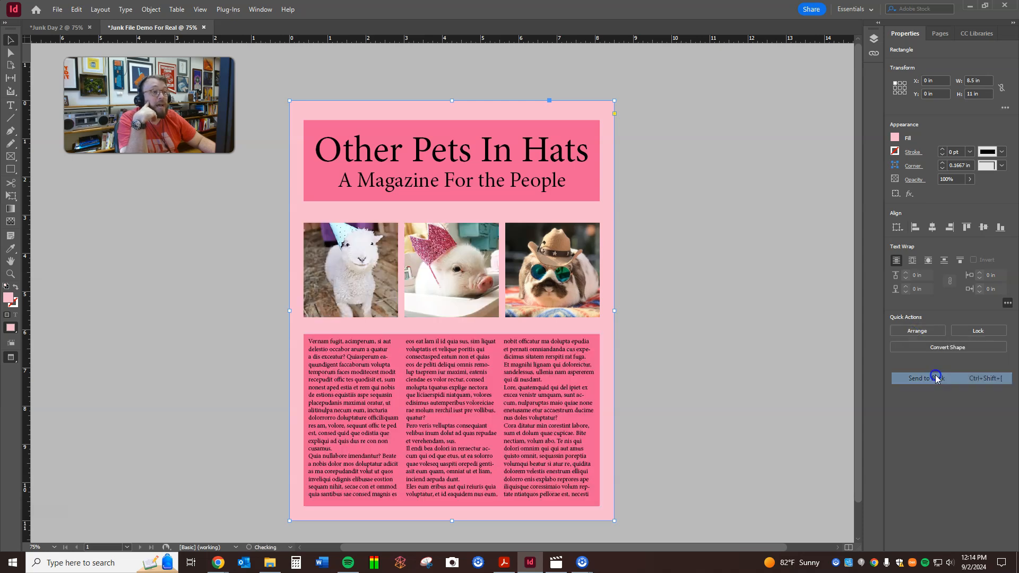
pyautogui.click(738, 323)
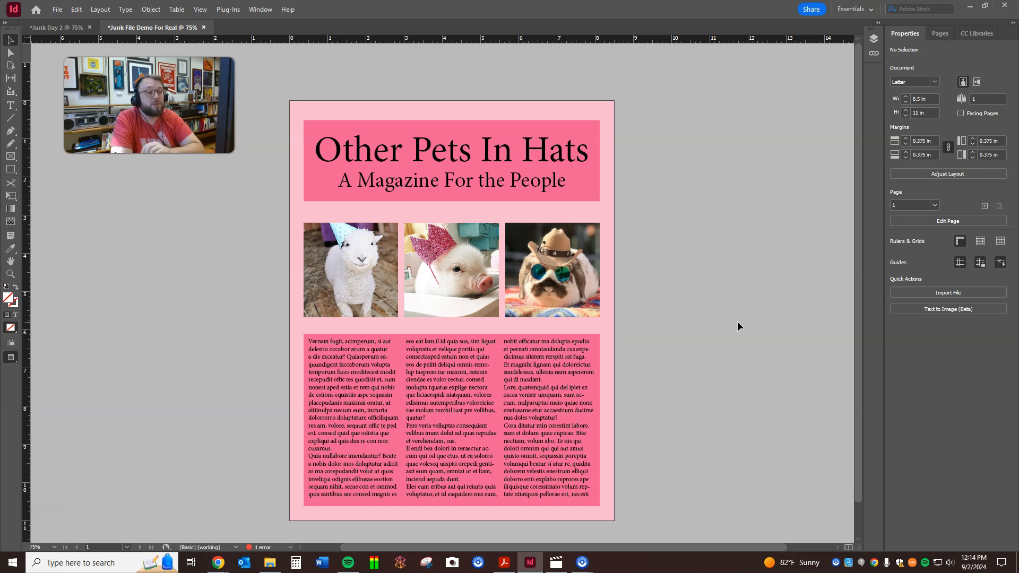
# Lock the light pink background rectangle and test selecting the images and the background on the page
pyautogui.click(359, 260)
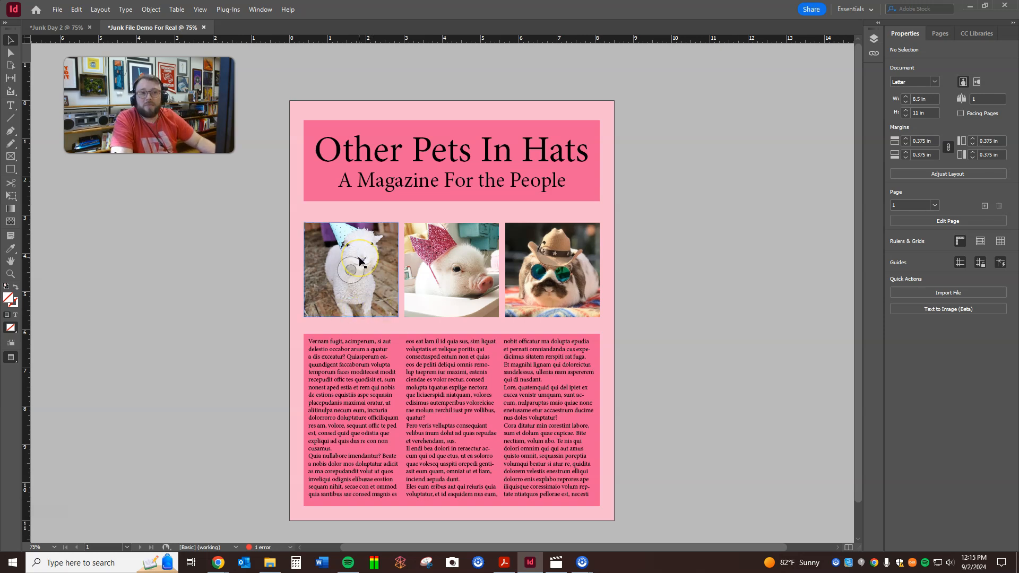
pyautogui.click(362, 237)
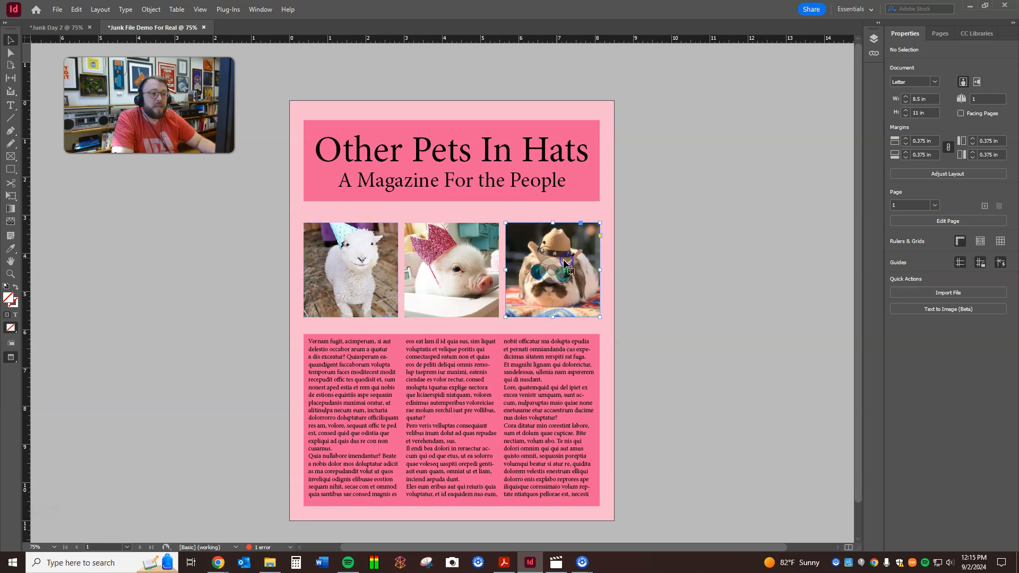
pyautogui.click(461, 249)
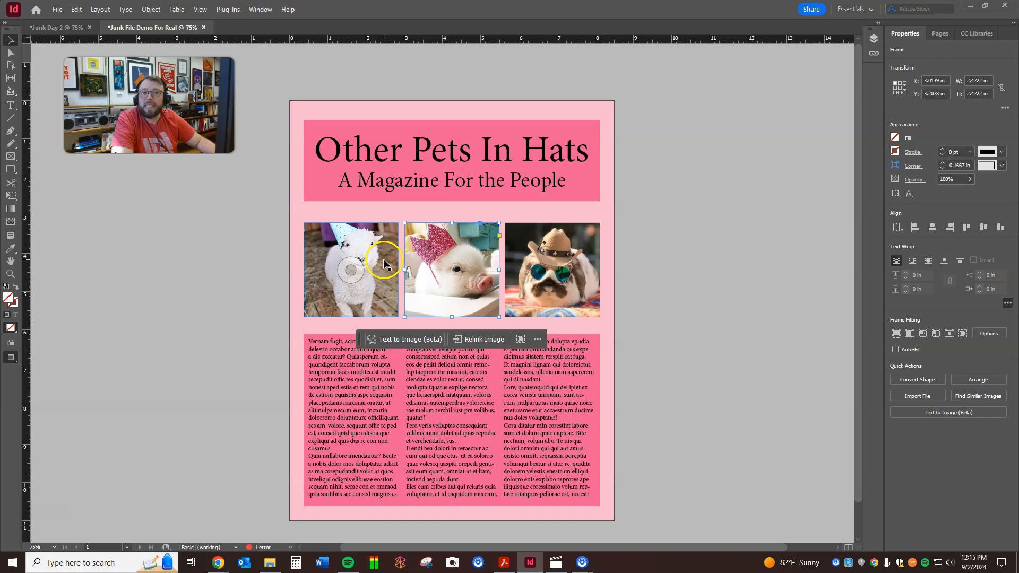
pyautogui.click(303, 210)
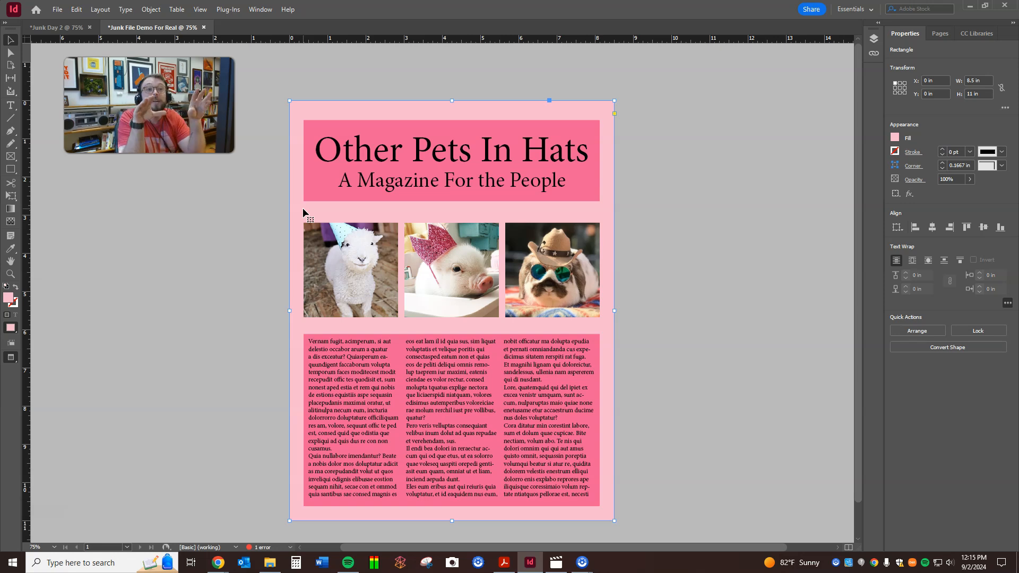
pyautogui.rightClick(303, 213)
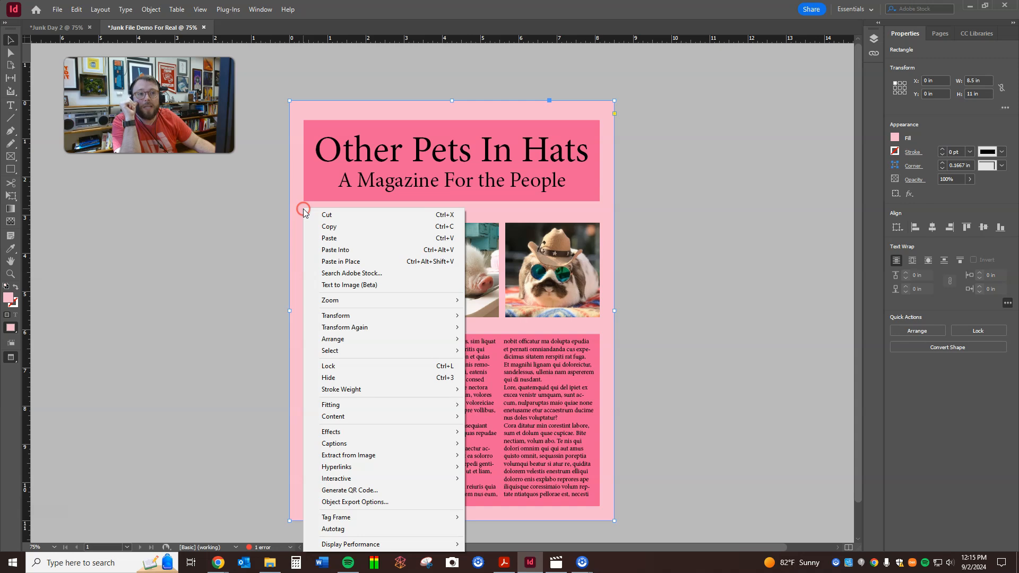
pyautogui.click(346, 368)
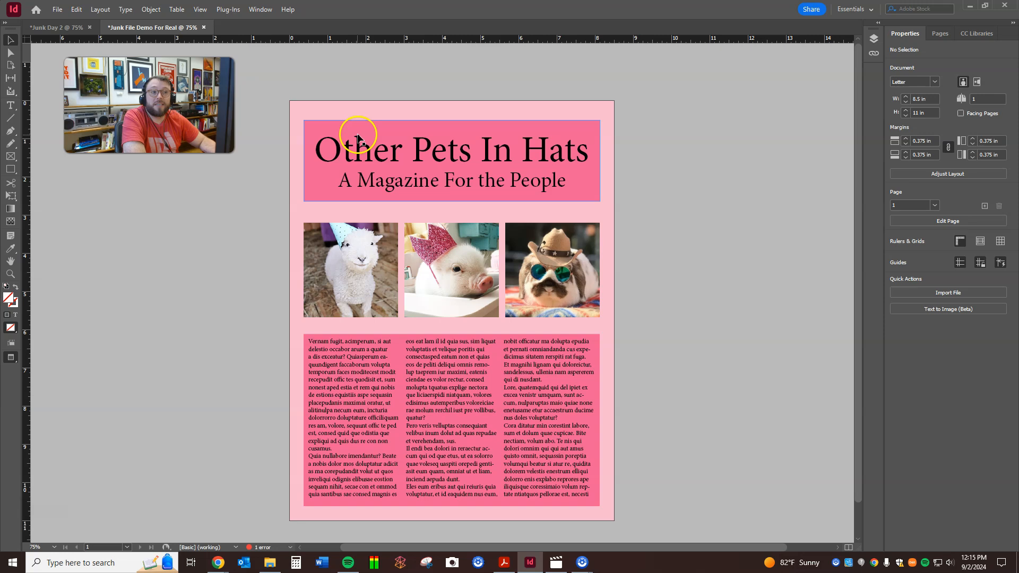
pyautogui.click(345, 231)
pyautogui.click(501, 235)
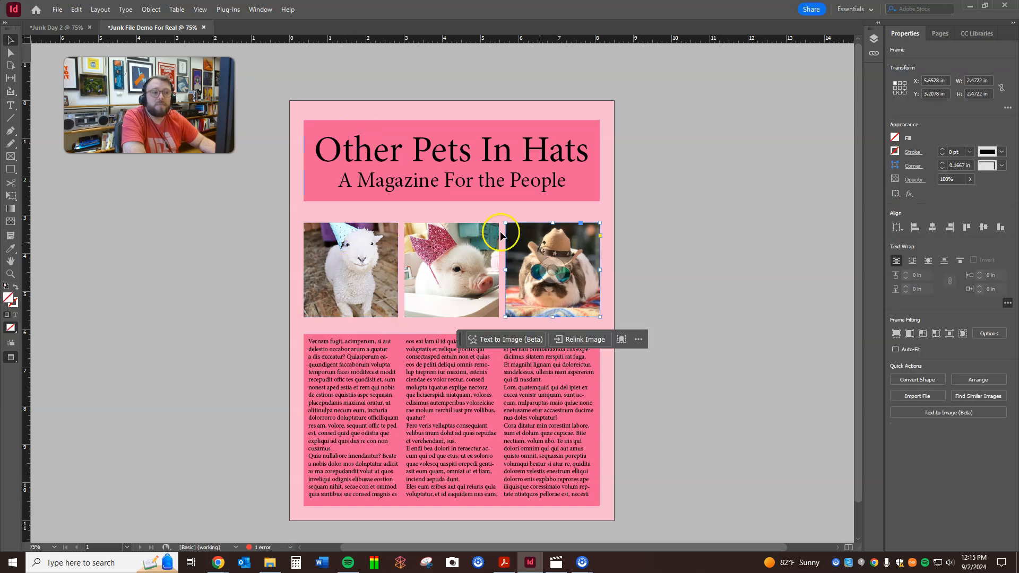
pyautogui.click(441, 207)
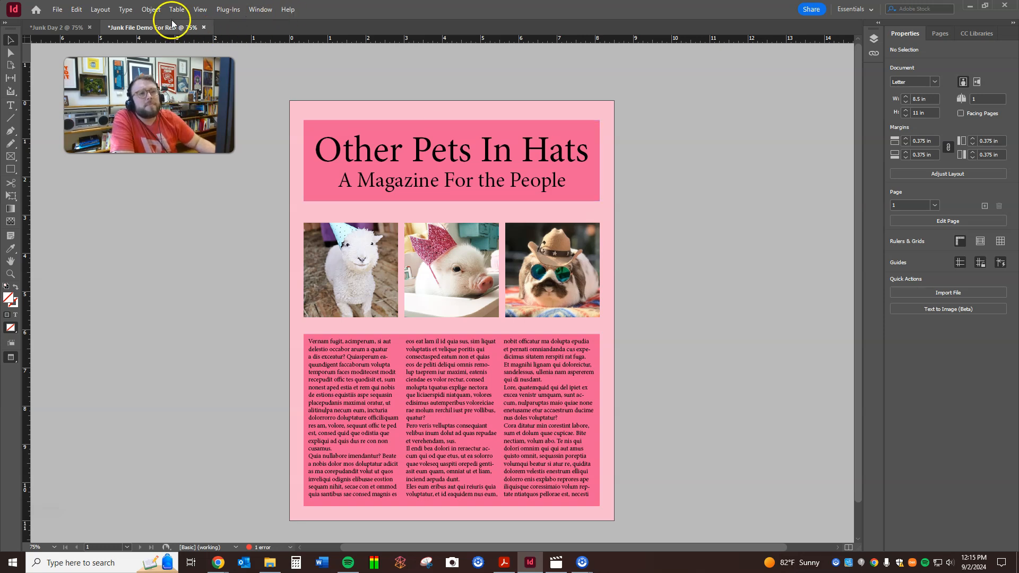
# Show the document's layers and examine the list of objects inside Layer 1
pyautogui.click(257, 12)
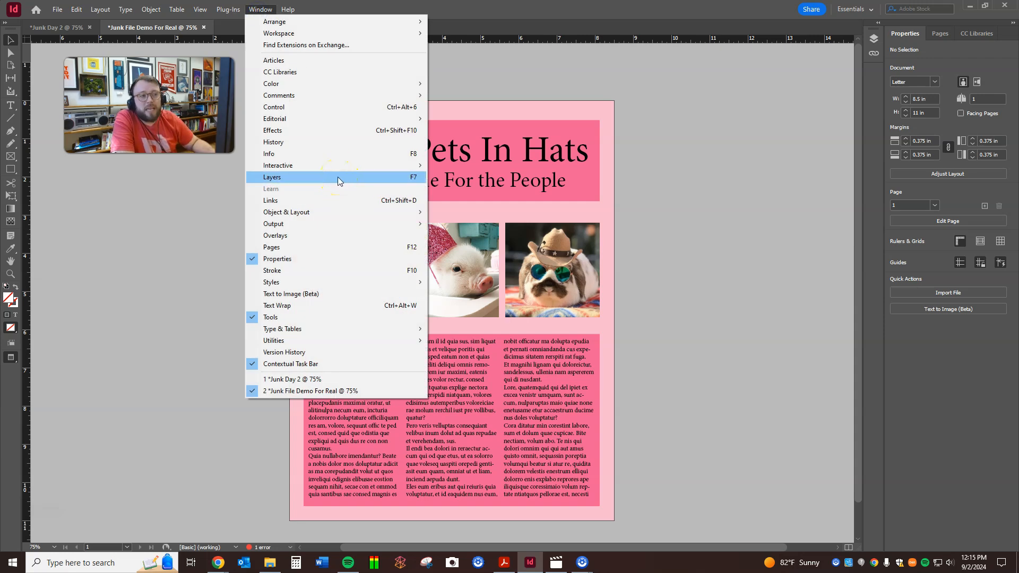
pyautogui.click(823, 114)
pyautogui.click(874, 36)
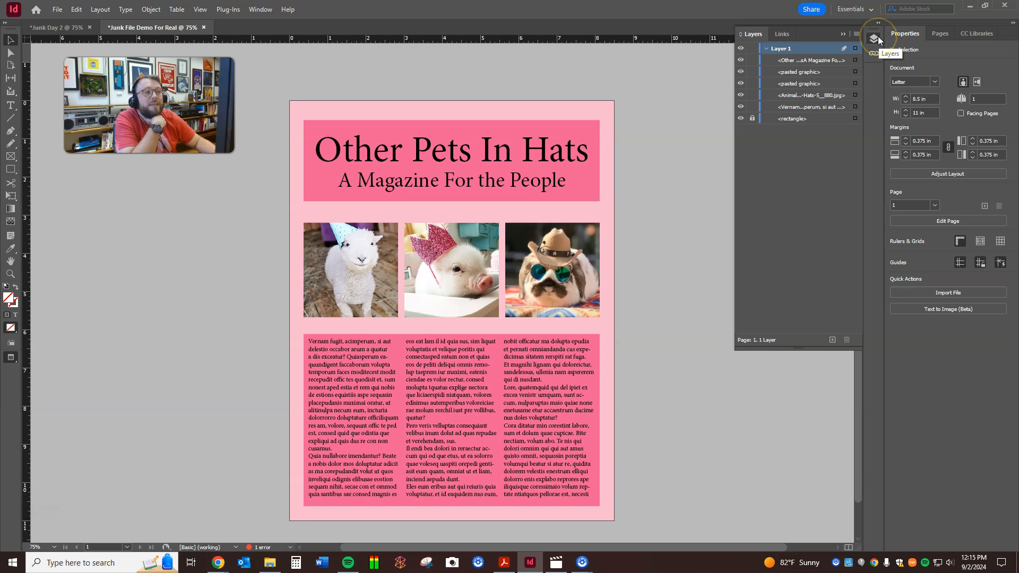
pyautogui.click(766, 48)
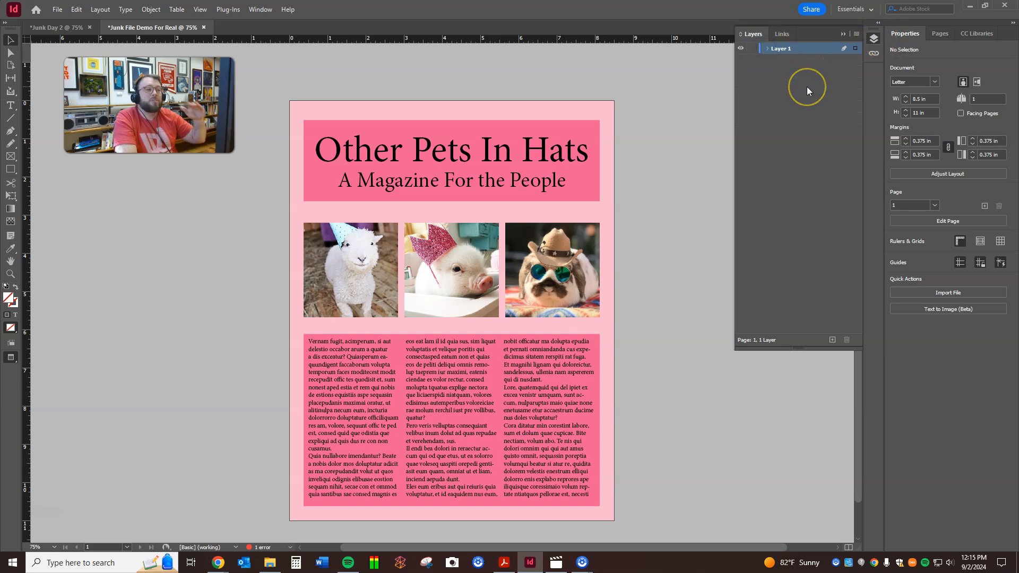
pyautogui.click(768, 48)
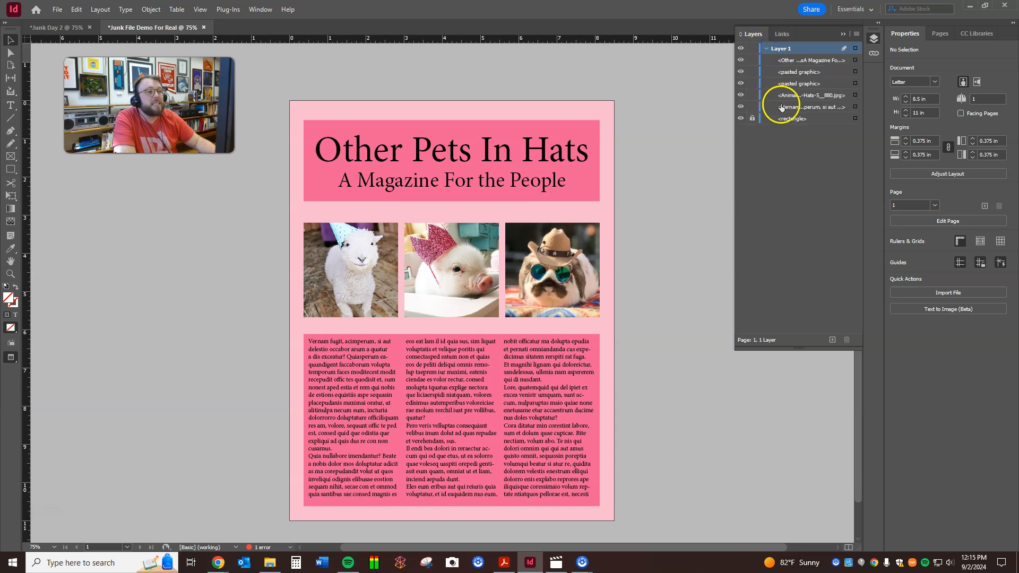
# Unlock the background rectangle and try locking and unlocking other objects in Layer 1, leaving all of them unlocked
pyautogui.click(752, 118)
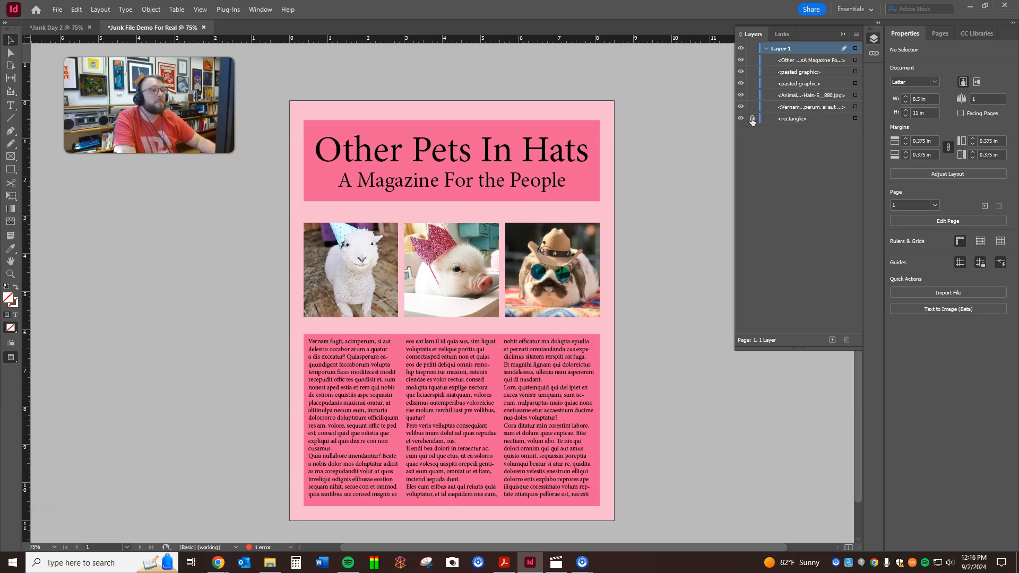
pyautogui.click(752, 72)
pyautogui.click(752, 95)
pyautogui.click(751, 107)
pyautogui.click(757, 118)
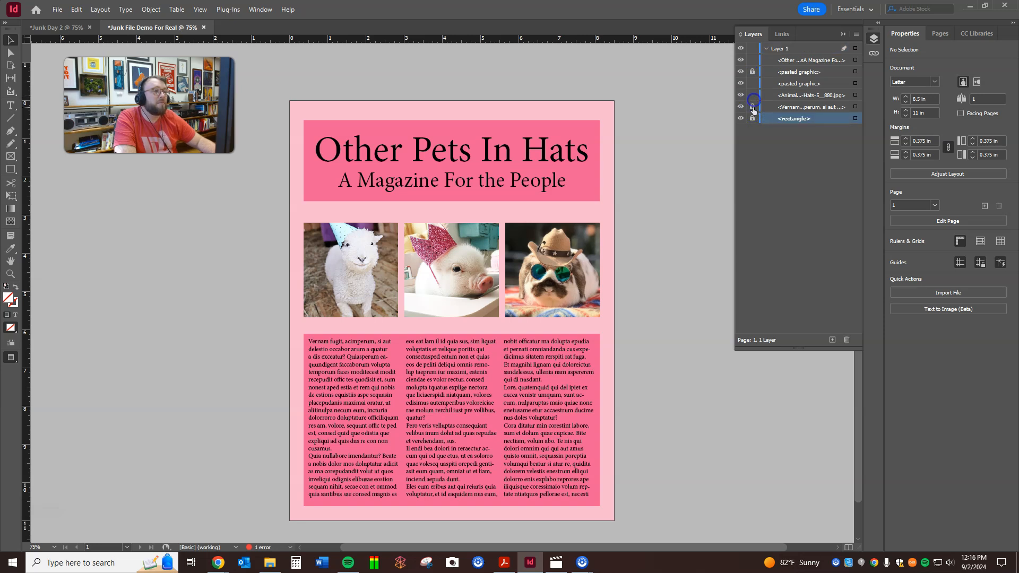
pyautogui.click(786, 167)
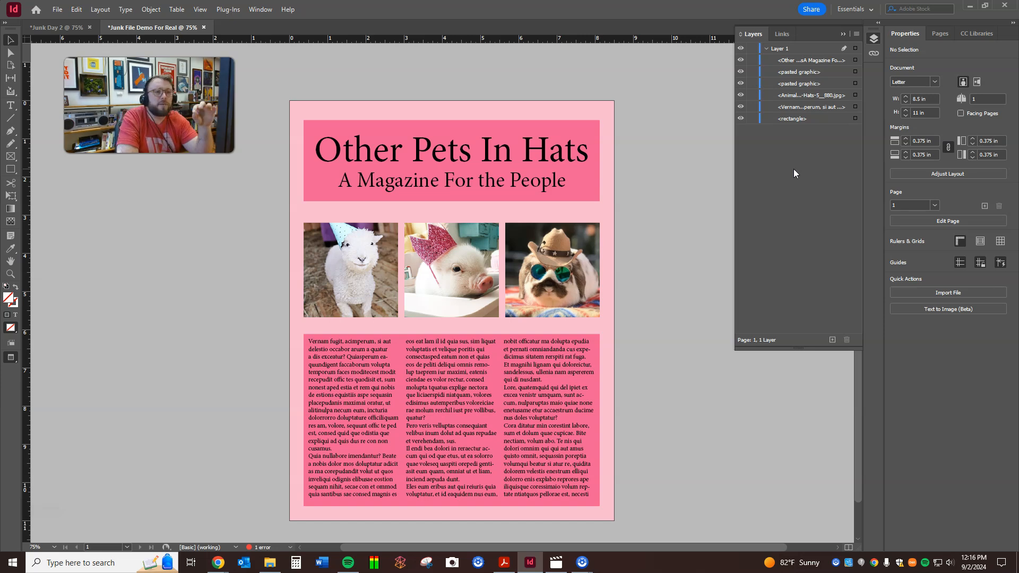
# Hide and show the second pasted graphic in Layer 1 as a visibility test, and collapse the layer list
pyautogui.click(741, 84)
pyautogui.click(741, 83)
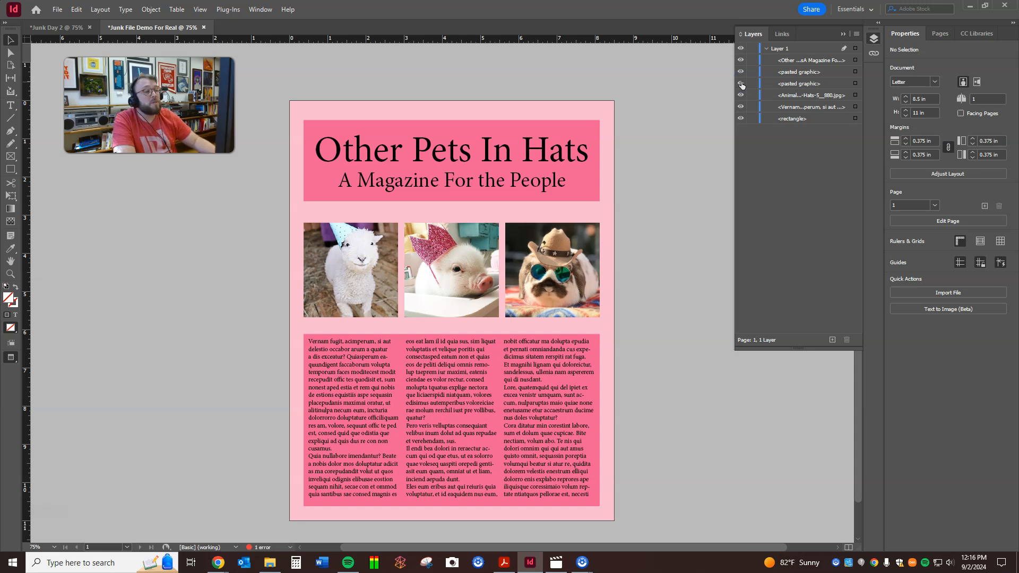
pyautogui.click(741, 84)
pyautogui.click(741, 83)
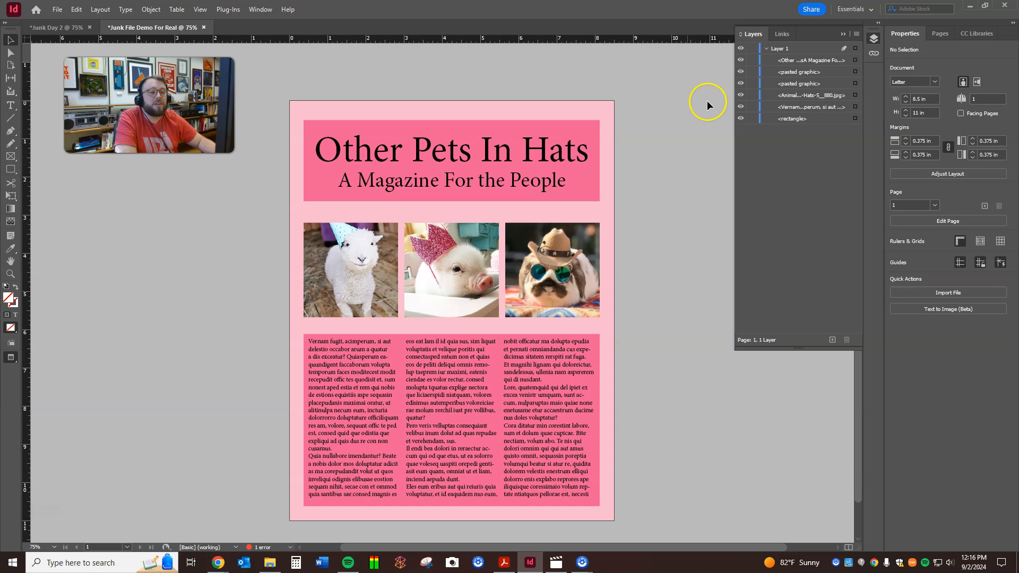
pyautogui.click(843, 34)
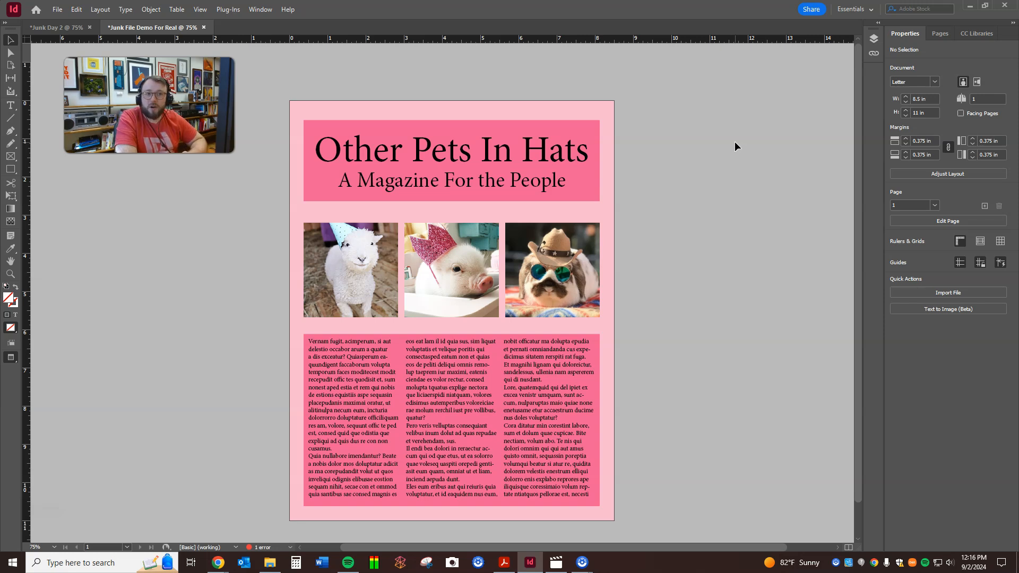
# Apply a [Black] stroke to the pink header text frame containing the magazine title
pyautogui.click(501, 121)
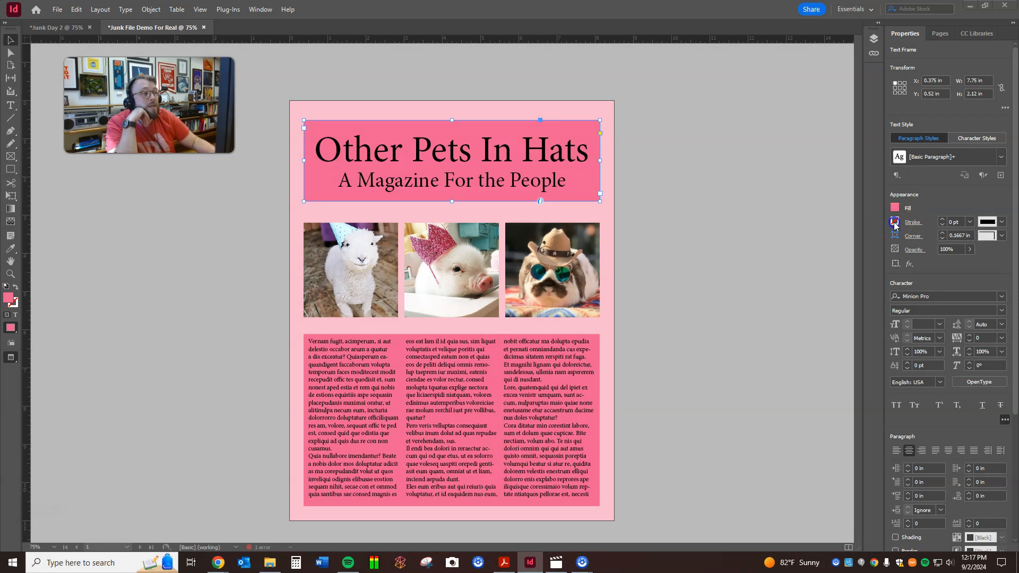
pyautogui.click(895, 223)
pyautogui.click(895, 224)
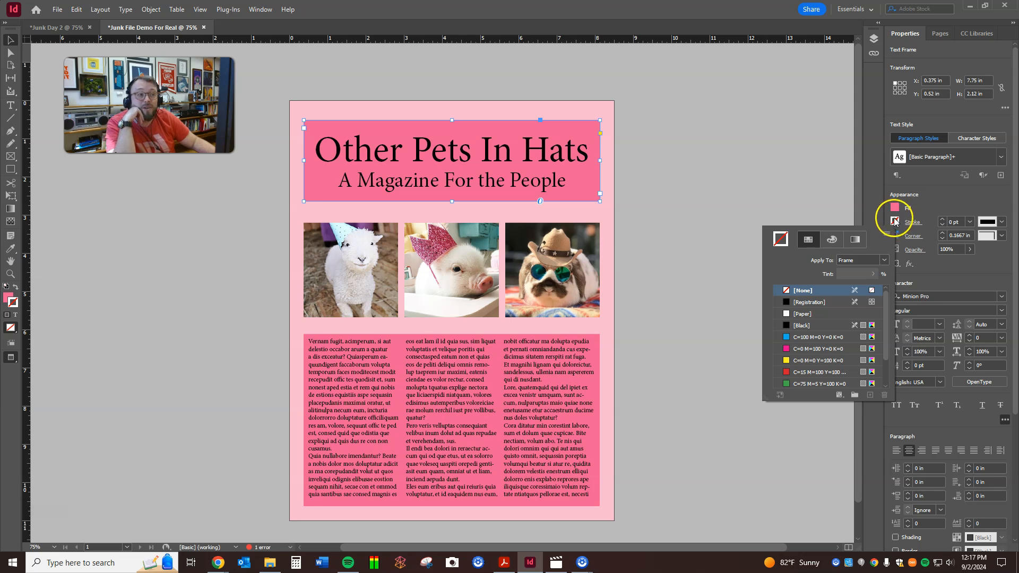
pyautogui.click(804, 326)
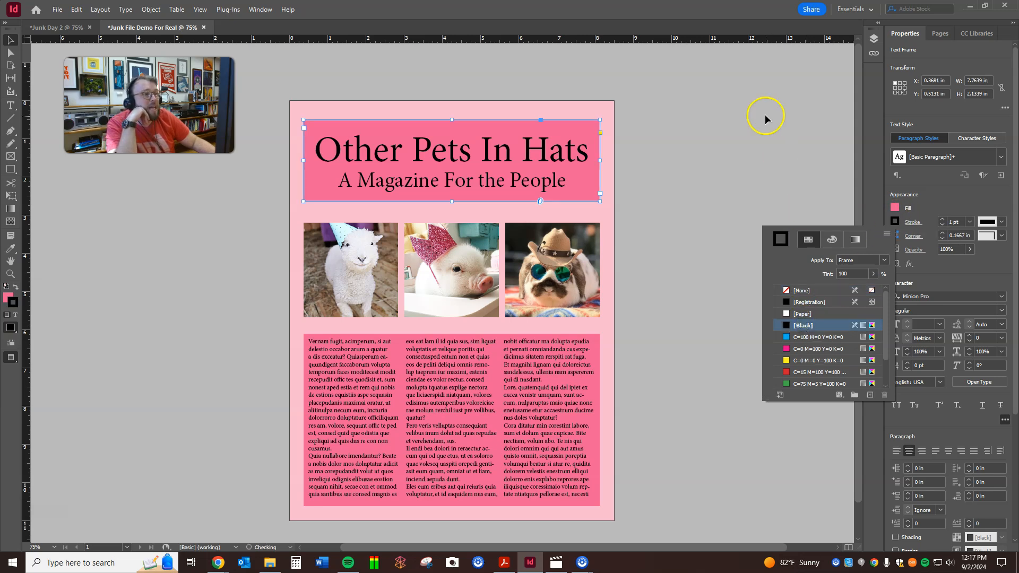
pyautogui.click(772, 139)
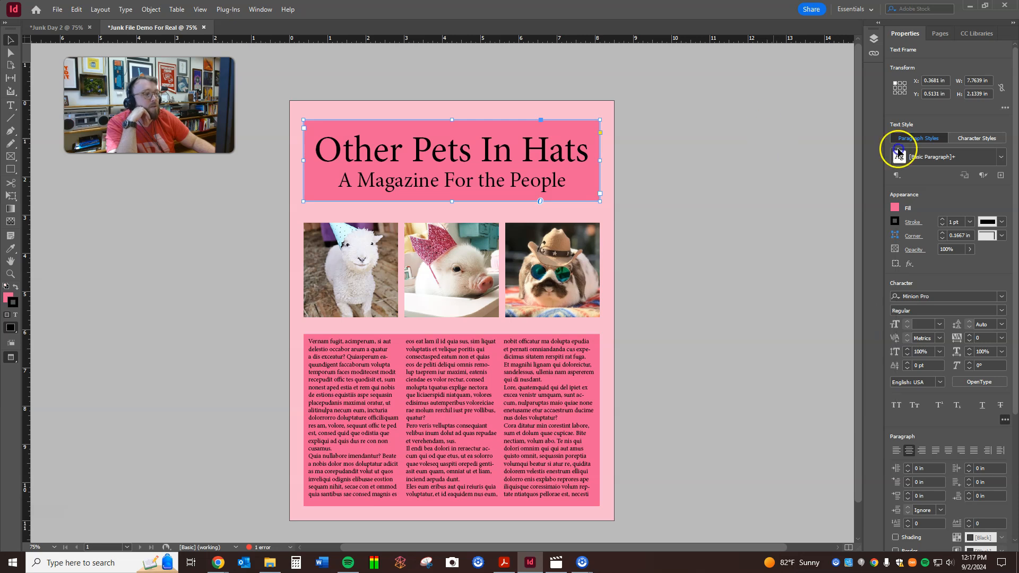
# Increase the header text frame's stroke weight to 10 pt and deselect the frame
pyautogui.click(943, 219)
pyautogui.click(943, 220)
pyautogui.click(943, 219)
pyautogui.click(943, 220)
pyautogui.click(943, 219)
pyautogui.click(944, 219)
pyautogui.click(943, 219)
pyautogui.click(734, 190)
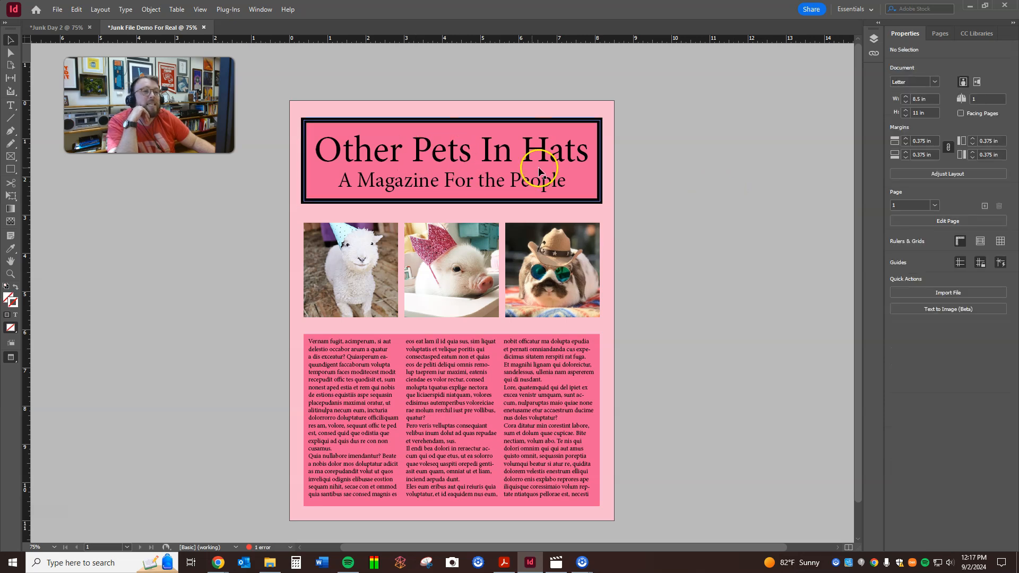
# Try a multi-line stroke type on the header frame's border, settle on Wavy, and deselect the frame
pyautogui.click(584, 154)
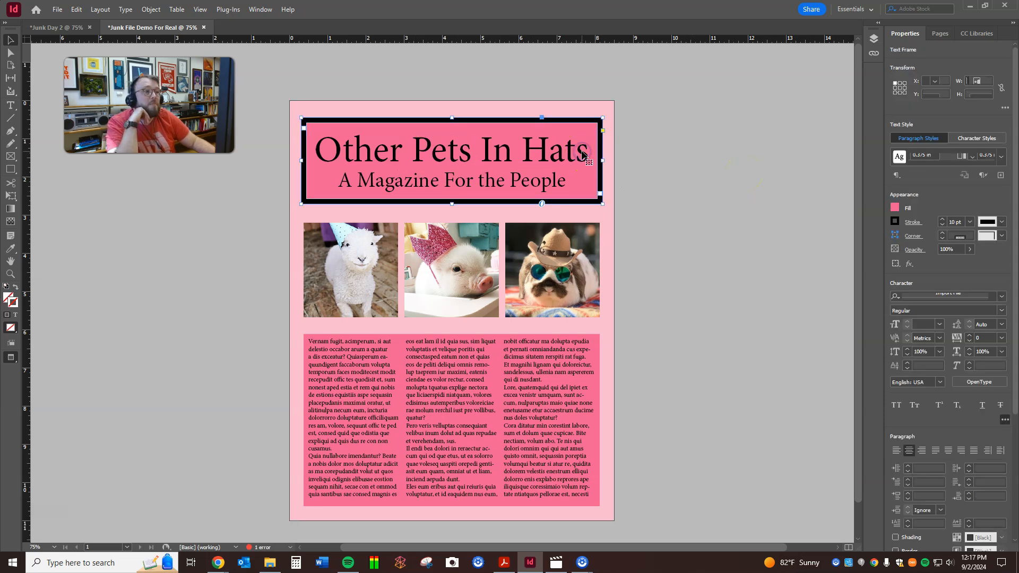
pyautogui.click(911, 223)
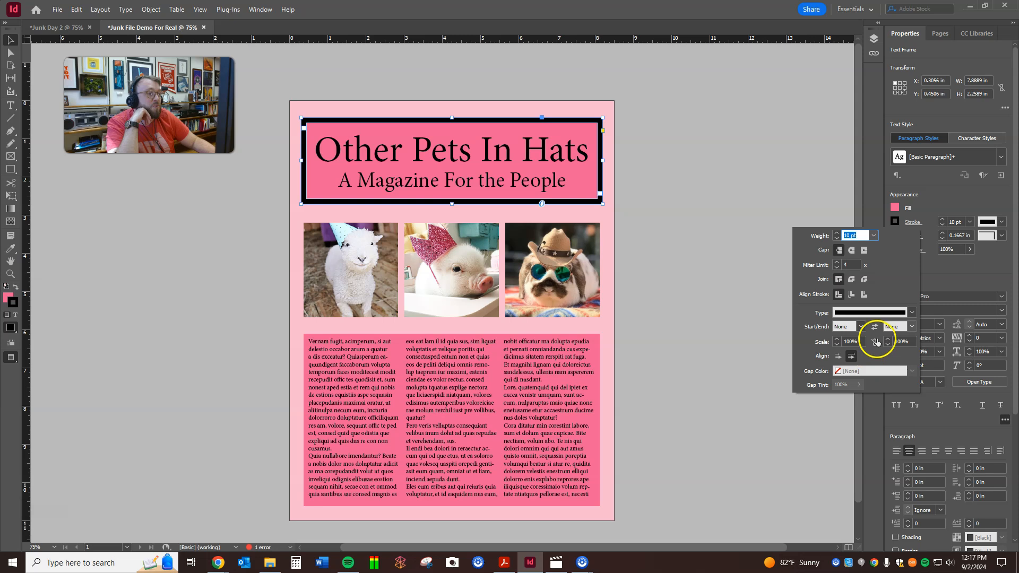
pyautogui.click(911, 313)
pyautogui.click(876, 391)
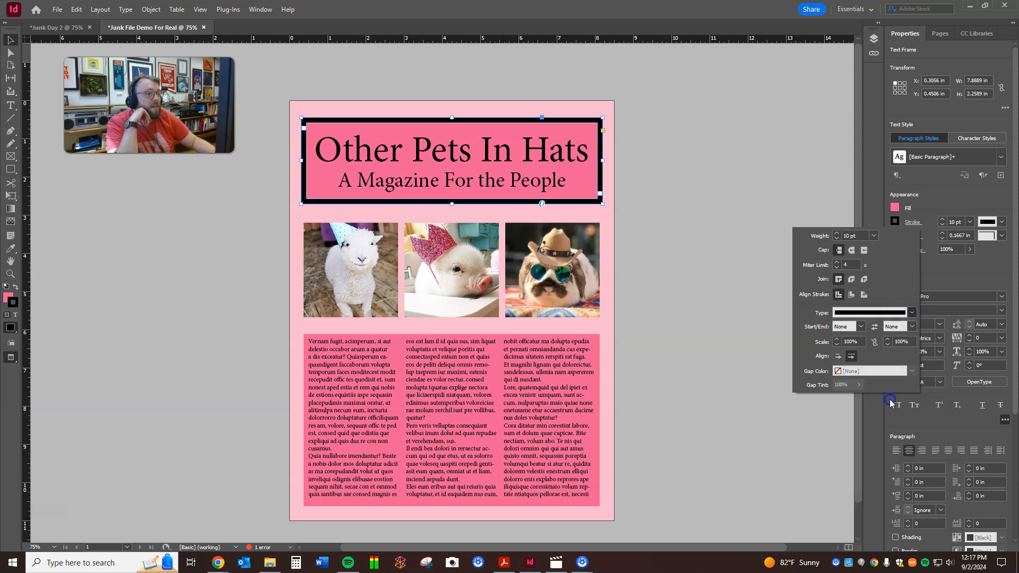
pyautogui.click(883, 313)
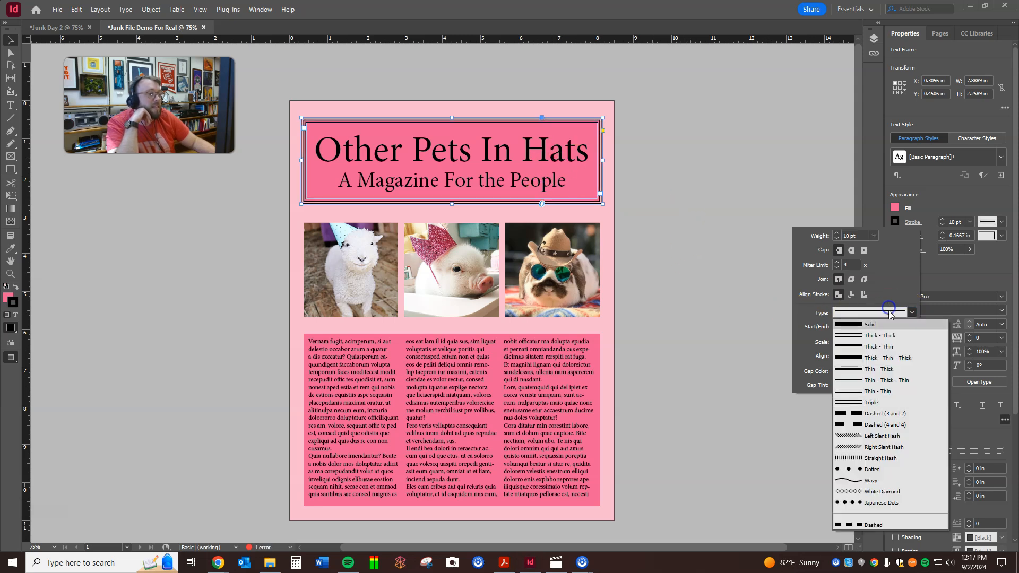
pyautogui.click(884, 481)
pyautogui.click(691, 226)
pyautogui.click(634, 186)
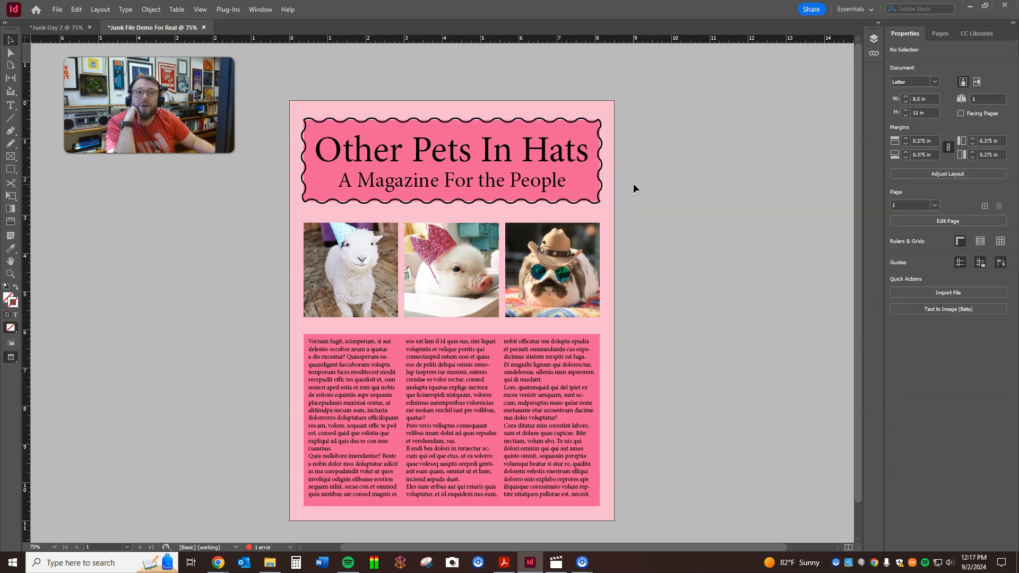
# Check the header frame's stroke settings, view the Junk Day 2 document for comparison, and return to Junk File Demo For Real
pyautogui.click(588, 162)
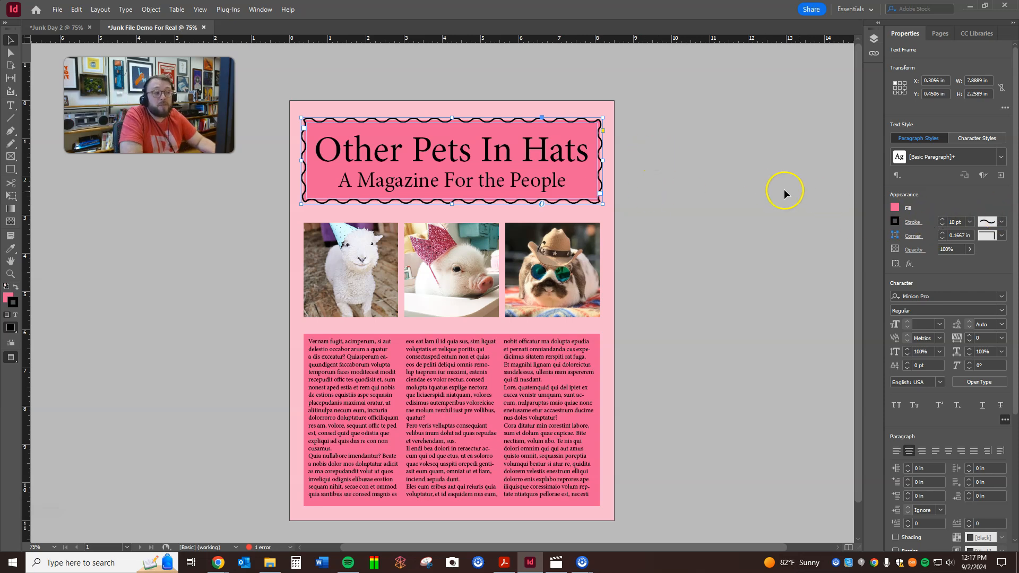
pyautogui.click(689, 175)
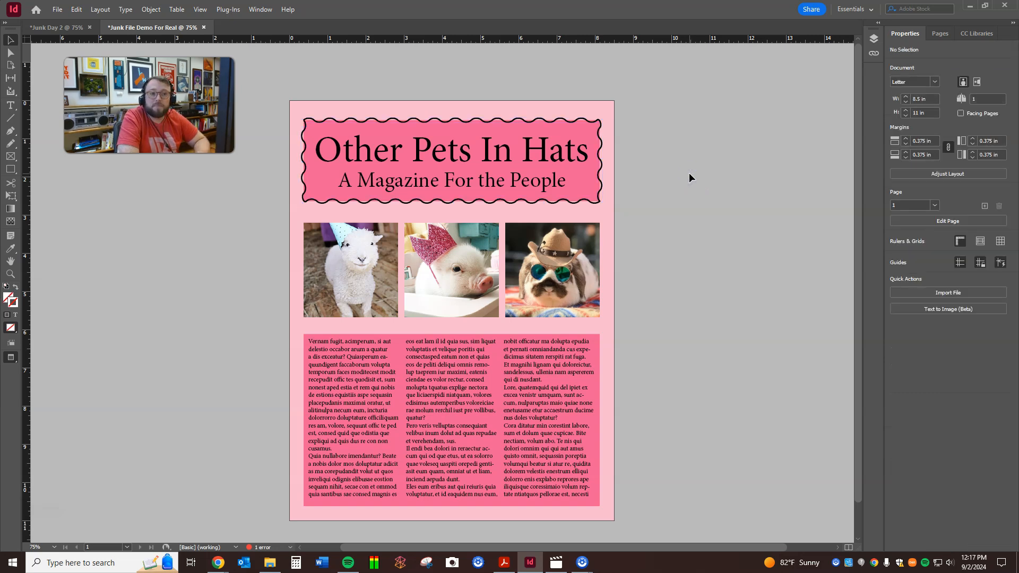
pyautogui.click(109, 32)
pyautogui.click(56, 27)
pyautogui.click(135, 28)
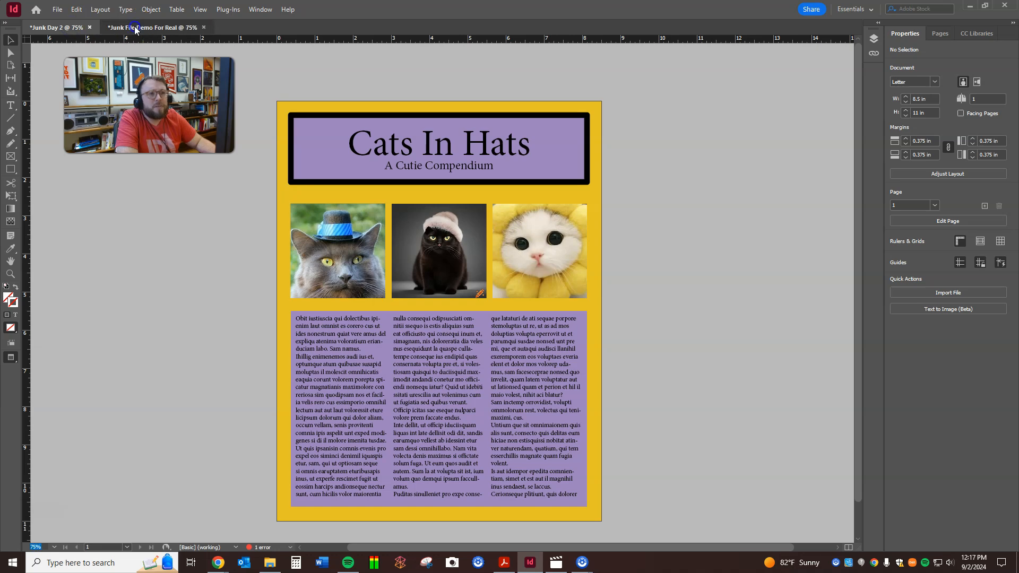